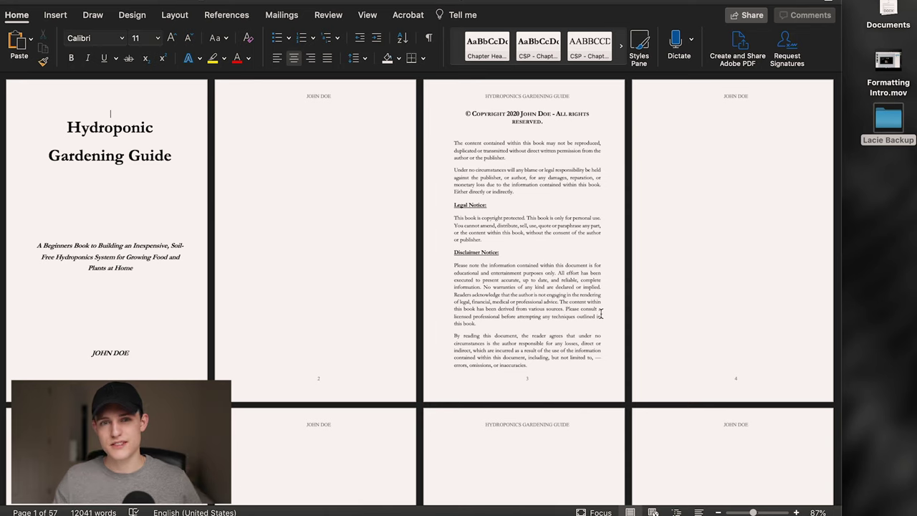
# Look through the whole book manuscript, from the title and copyright pages through the chapters to the References page.
pyautogui.click(696, 131)
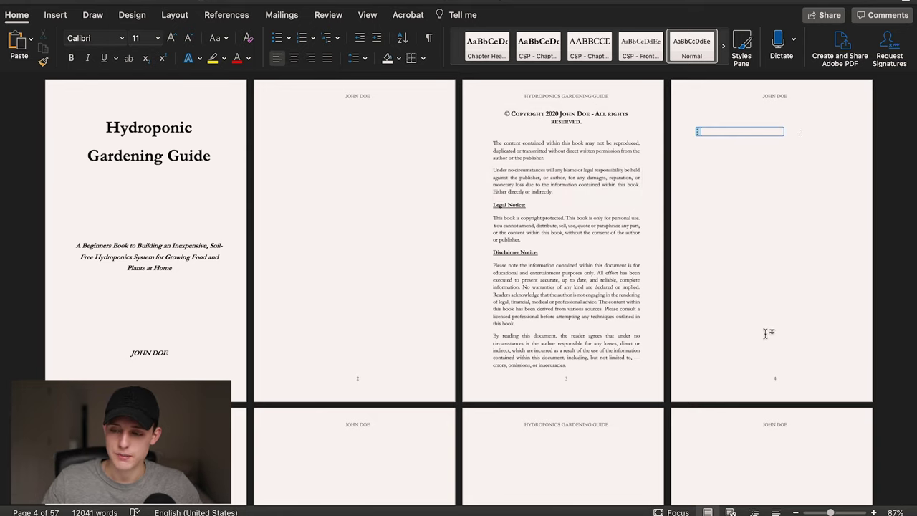
pyautogui.scroll(-1, 286, 311)
pyautogui.scroll(-5, 286, 311)
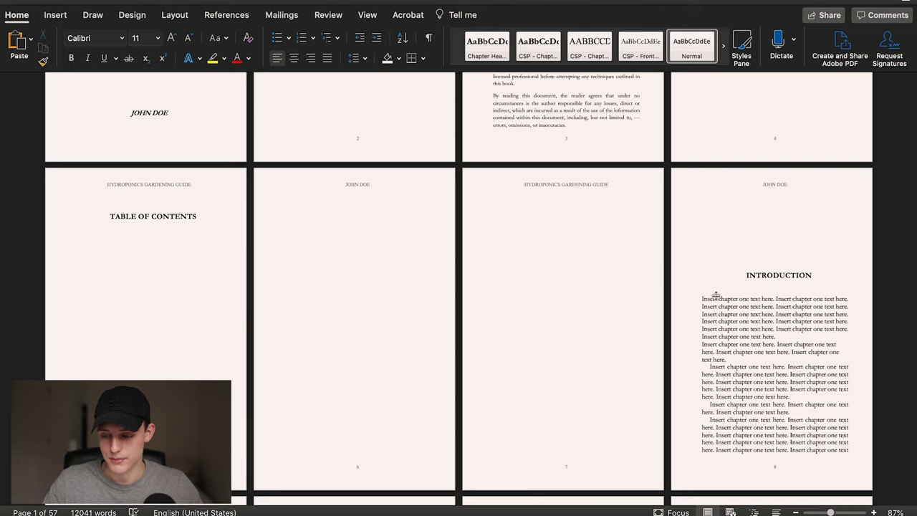
pyautogui.doubleClick(772, 471)
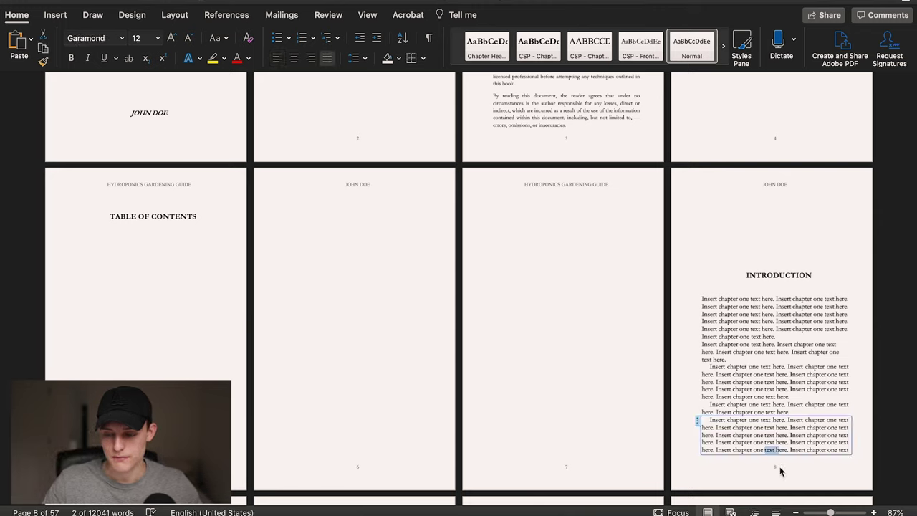
pyautogui.click(780, 470)
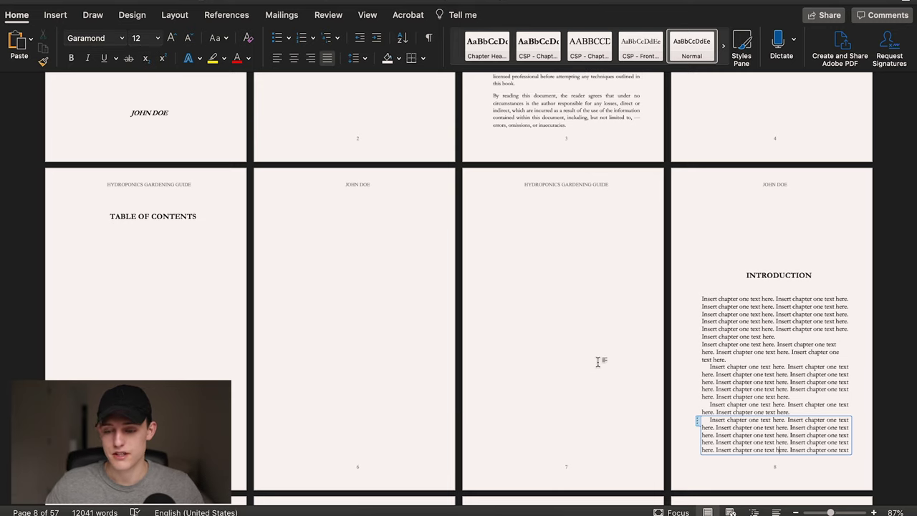
pyautogui.scroll(5, 598, 362)
pyautogui.scroll(-20, 597, 392)
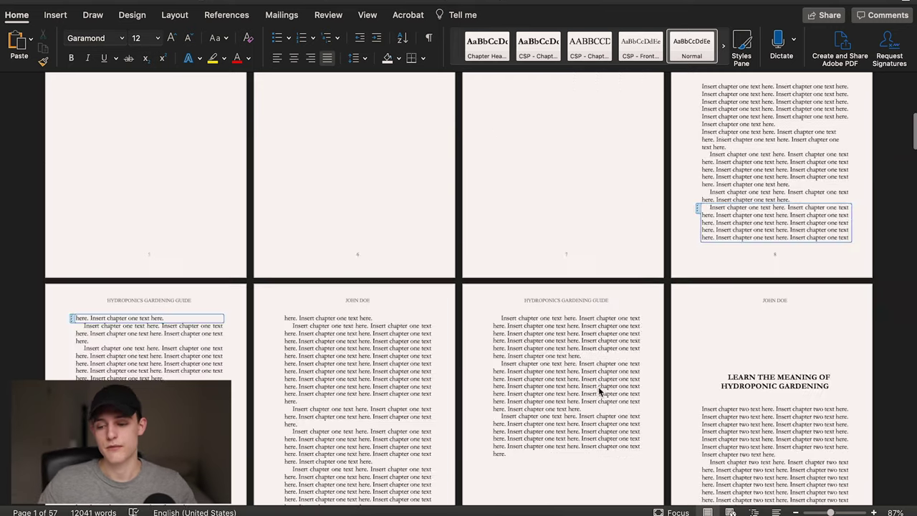
pyautogui.scroll(-20, 598, 387)
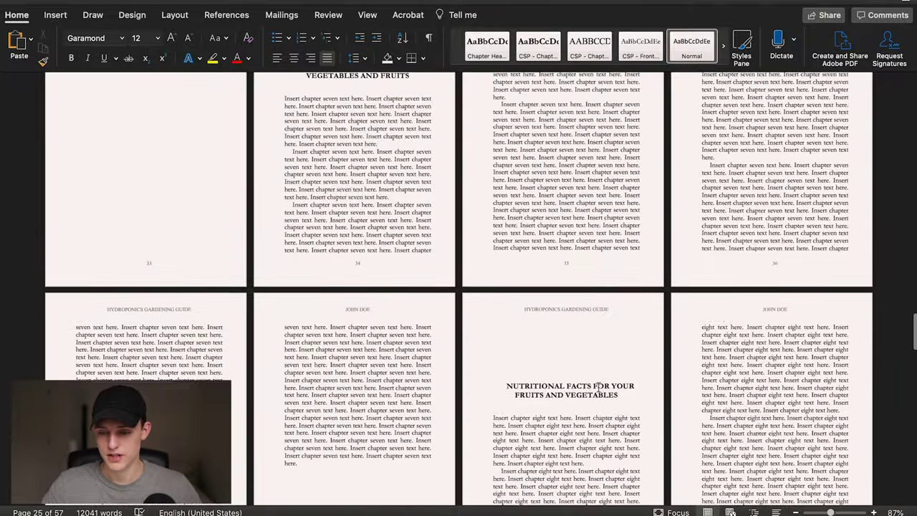
pyautogui.scroll(-20, 598, 387)
pyautogui.scroll(6, 598, 386)
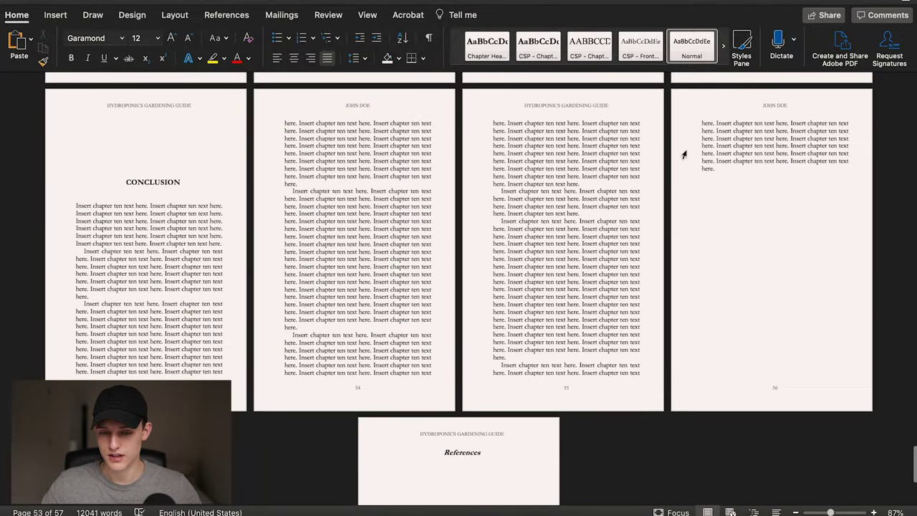
pyautogui.press('super+a')
pyautogui.scroll(-10, 289, 264)
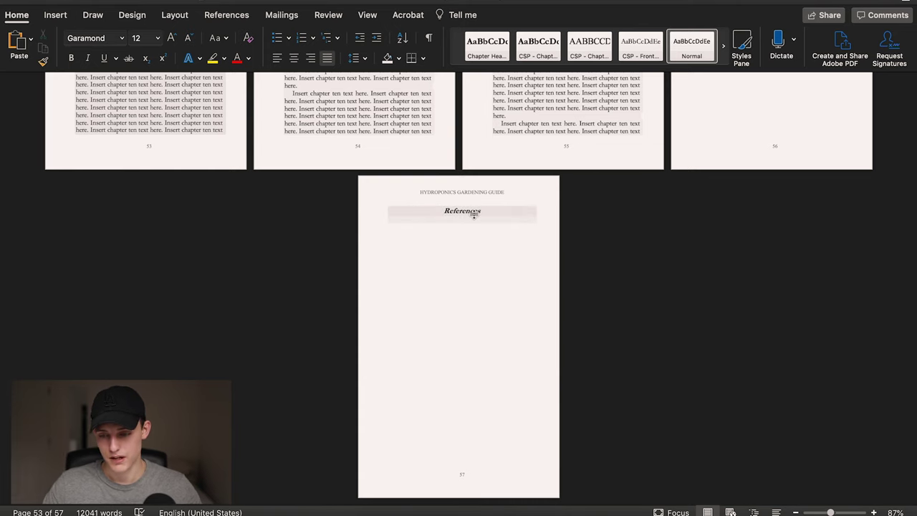
pyautogui.click(506, 296)
pyautogui.scroll(20, 506, 296)
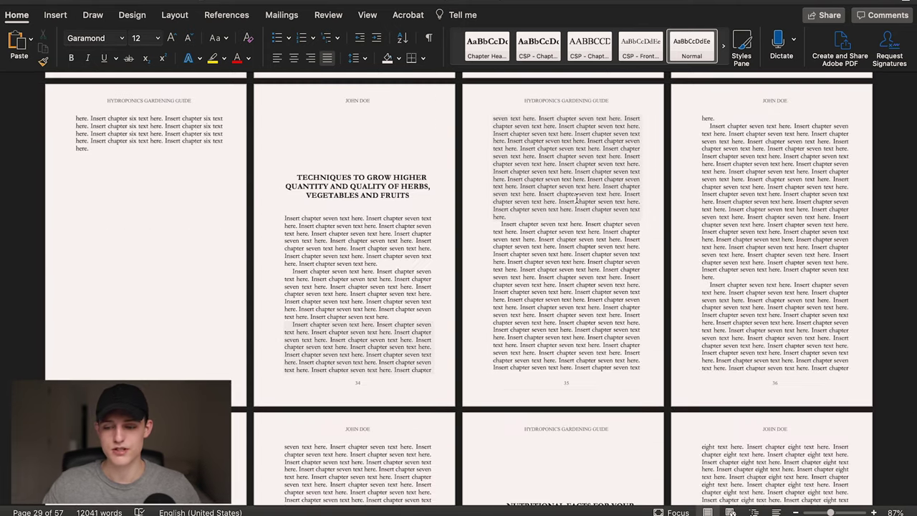
pyautogui.tripleClick(522, 212)
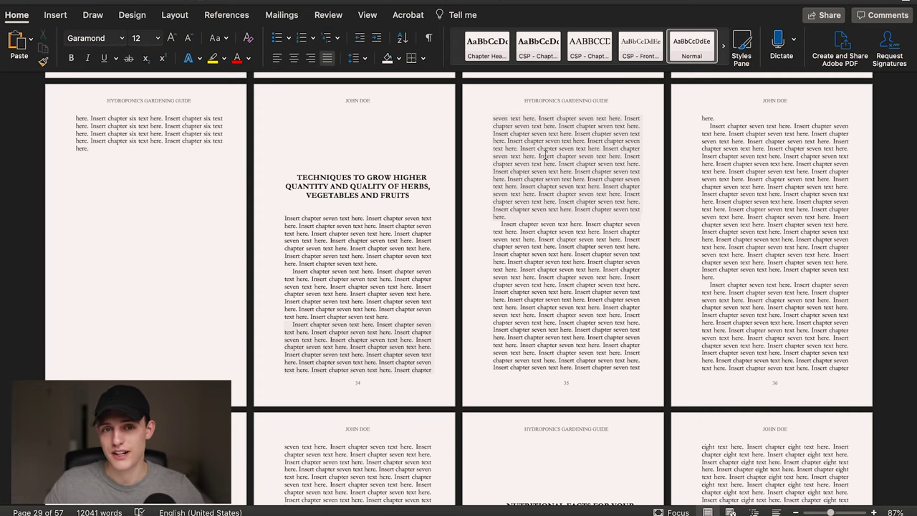
# Return to the title page, show the paragraph formatting marks and review the page breaks in the front matter.
pyautogui.hotkey('ctrl', 'Home')
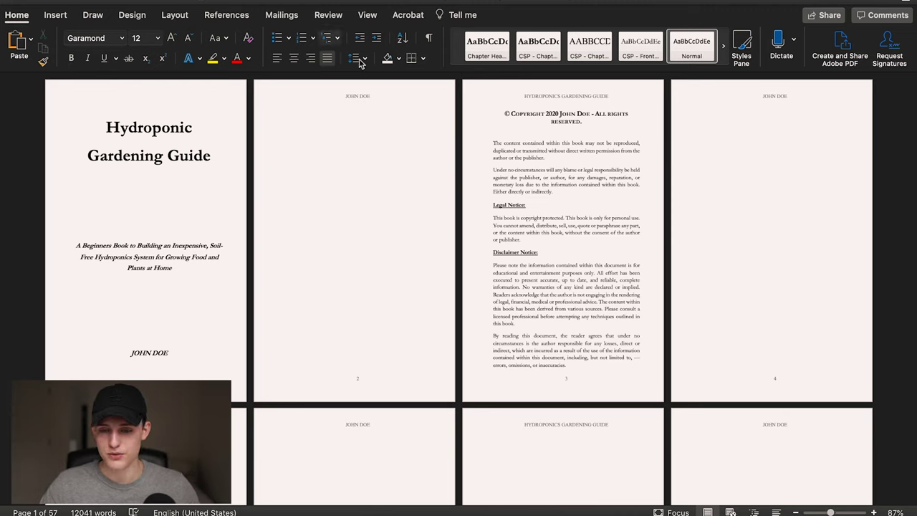
pyautogui.click(429, 38)
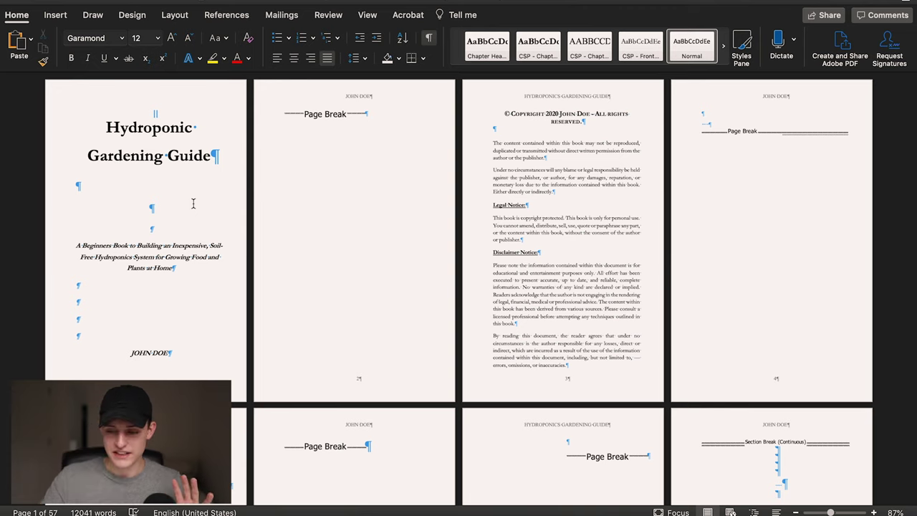
pyautogui.scroll(-5, 494, 169)
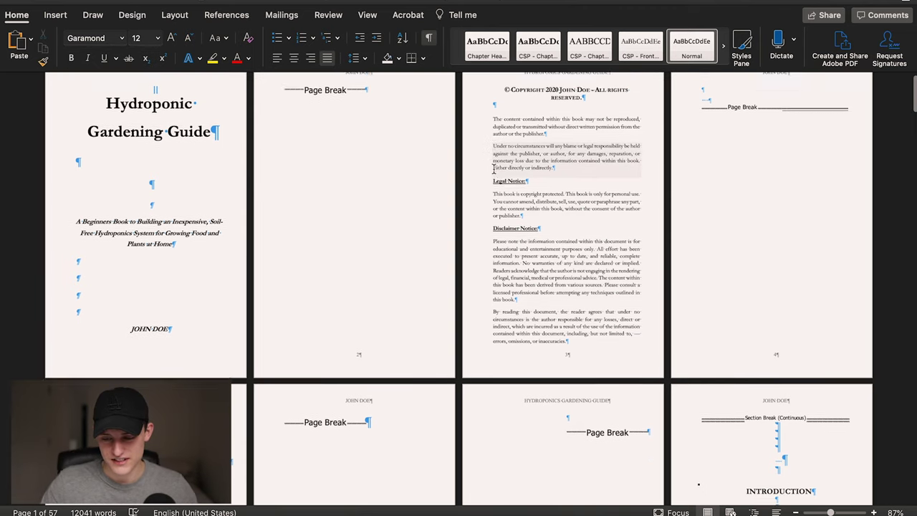
pyautogui.scroll(-2, 493, 169)
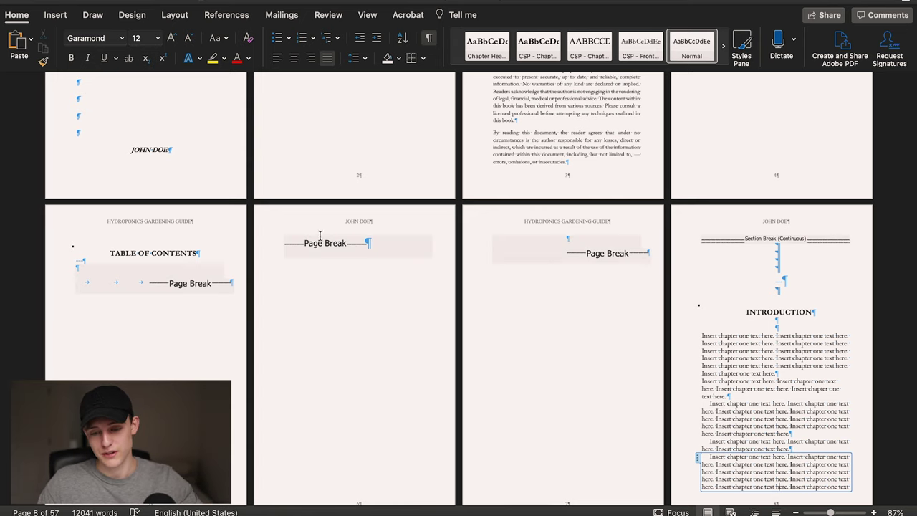
pyautogui.scroll(6, 333, 121)
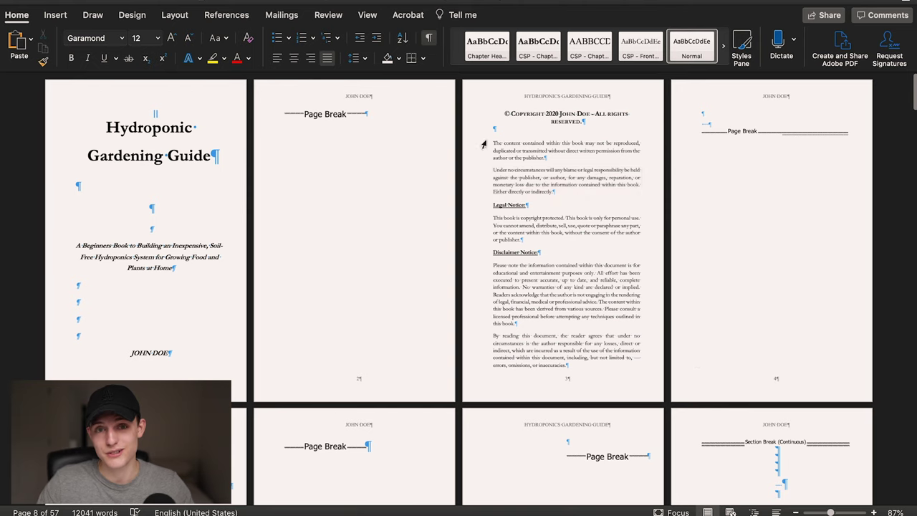
pyautogui.scroll(-2, 344, 239)
pyautogui.scroll(2, 379, 272)
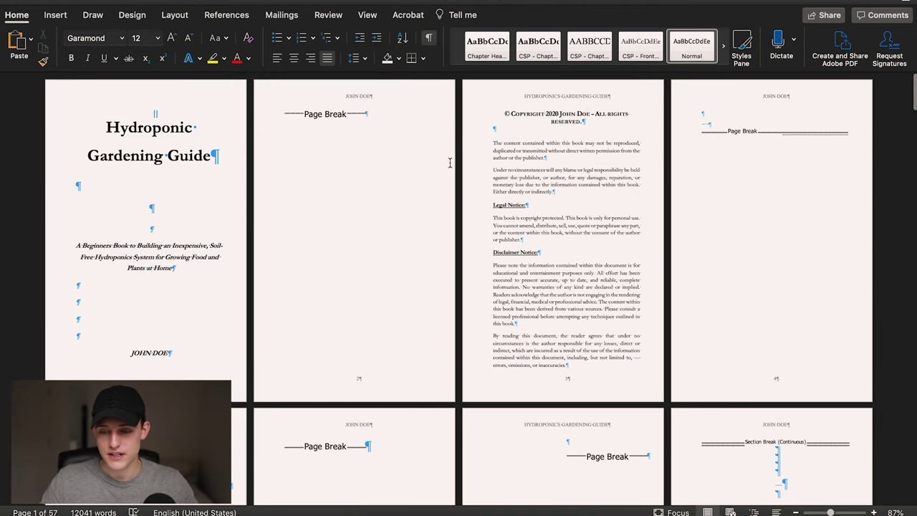
# Delete the page break on the blank page after the title page, and insert a new page break ahead of the copyright heading.
pyautogui.doubleClick(482, 115)
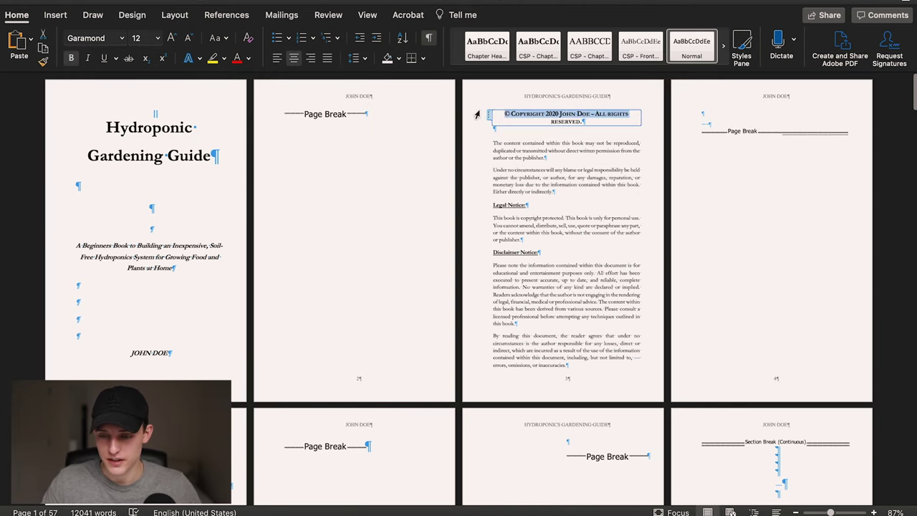
pyautogui.click(381, 144)
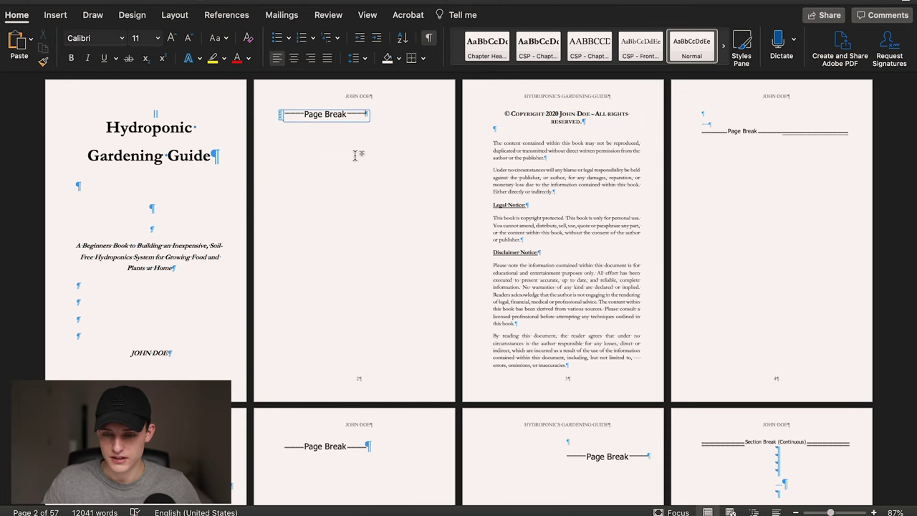
pyautogui.press('Delete')
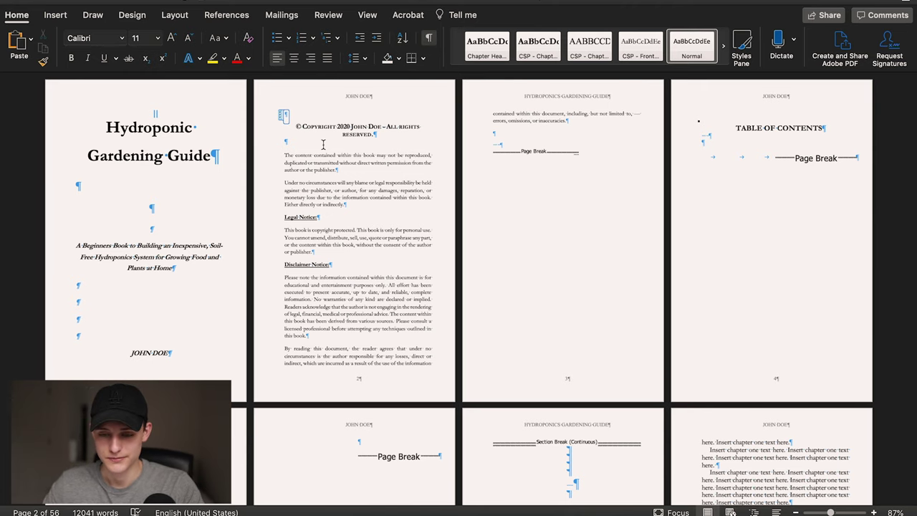
pyautogui.press('super+Return')
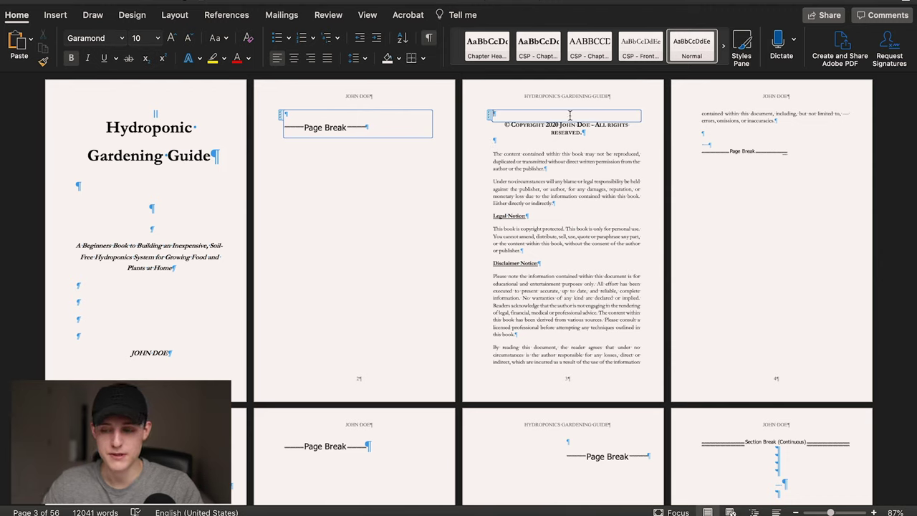
pyautogui.click(129, 353)
pyautogui.press('Tab')
pyautogui.press('Tab')
pyautogui.hotkey('ctrl', 'z')
pyautogui.hotkey('ctrl', 'z')
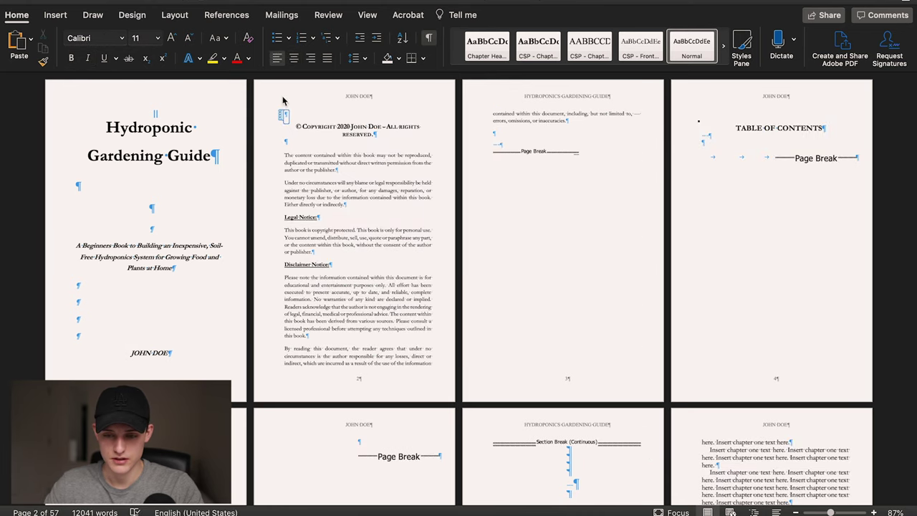
pyautogui.press('super+y')
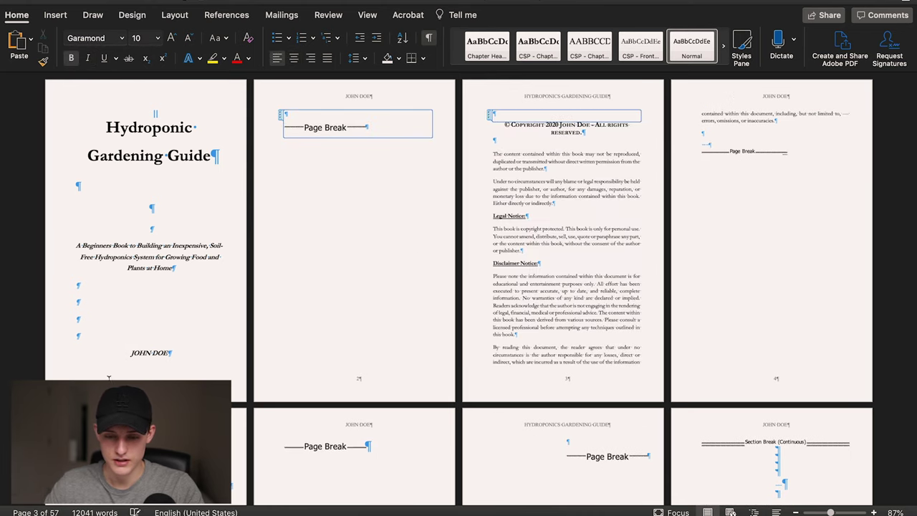
# Insert blank lines before the author's name on the title page until it sits near the foot of the next page.
pyautogui.click(182, 343)
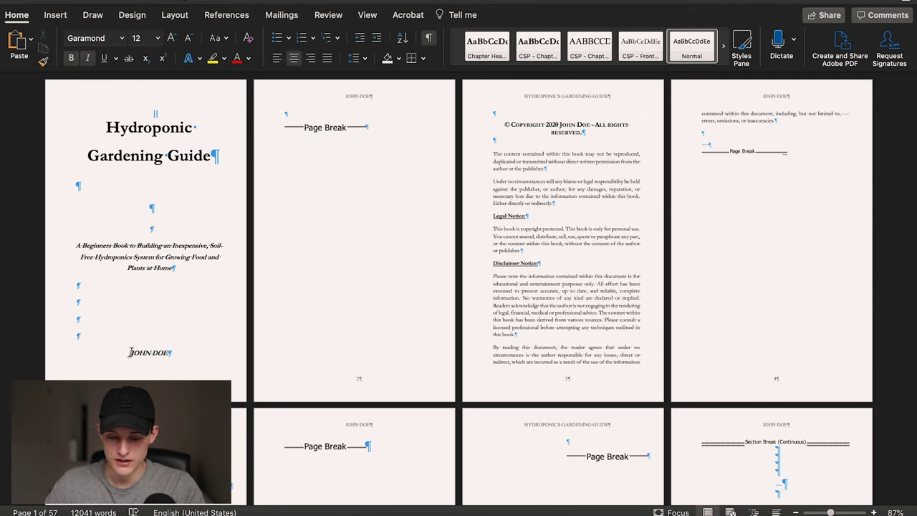
pyautogui.press('Home')
pyautogui.press('Return')
pyautogui.press('Return')
pyautogui.press('Return')
pyautogui.press('Return')
pyautogui.press('Return')
pyautogui.press('Return')
pyautogui.press('Return')
pyautogui.press('Return')
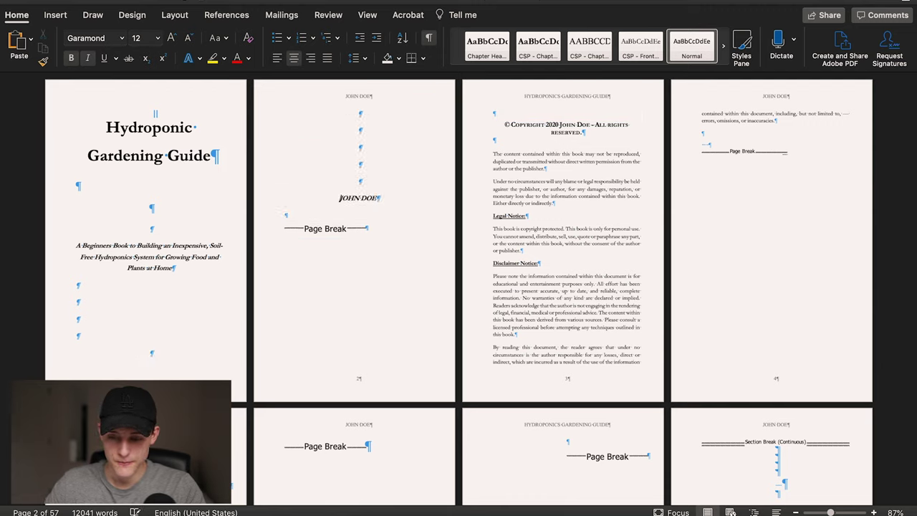
pyautogui.press('Return')
pyautogui.press('Return')
pyautogui.press('Return')
pyautogui.press('Return')
pyautogui.press('Return')
pyautogui.press('Return')
pyautogui.press('Return')
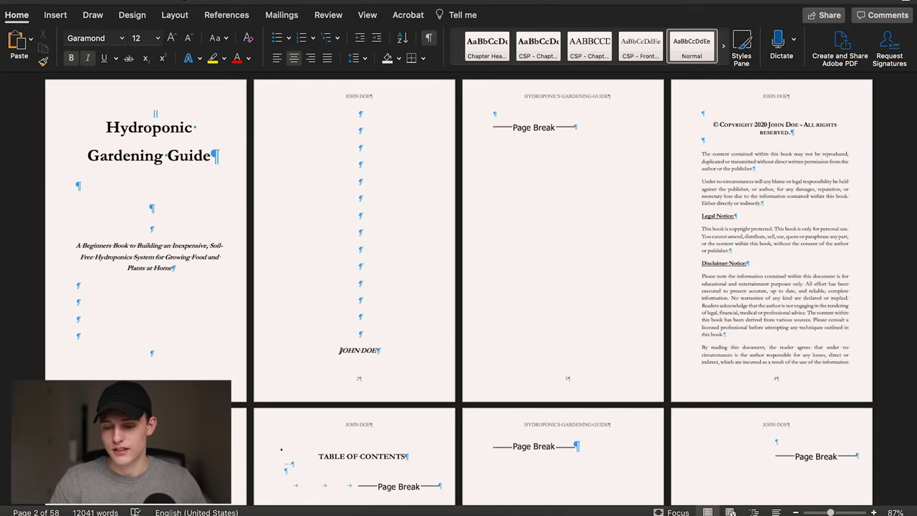
pyautogui.press('BackSpace')
pyautogui.press('Return')
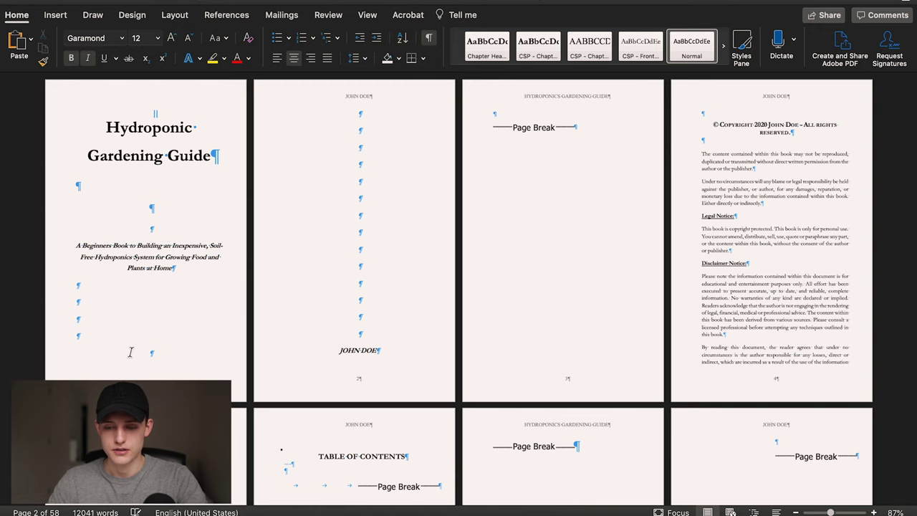
# Remove the added blank lines so the author's name moves back to the title page.
pyautogui.press('BackSpace')
pyautogui.press('BackSpace')
pyautogui.press('BackSpace')
pyautogui.press('BackSpace')
pyautogui.press('BackSpace')
pyautogui.press('BackSpace')
pyautogui.press('BackSpace')
pyautogui.press('BackSpace')
pyautogui.press('BackSpace')
pyautogui.press('BackSpace')
pyautogui.press('BackSpace')
pyautogui.press('BackSpace')
pyautogui.press('BackSpace')
pyautogui.press('BackSpace')
pyautogui.press('BackSpace')
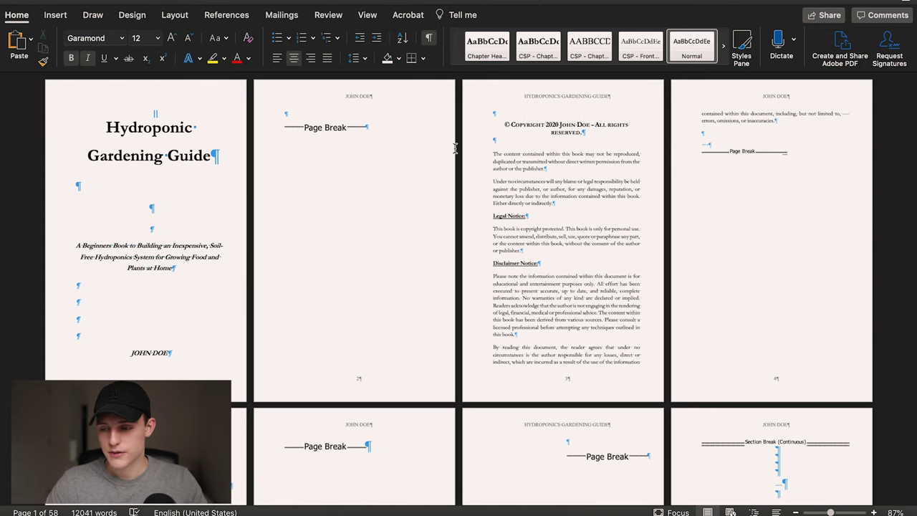
# Examine the breaks and blank lines around the chapter openings, from the table of contents to the start of chapter four.
pyautogui.scroll(-3, 585, 182)
pyautogui.scroll(-6, 601, 358)
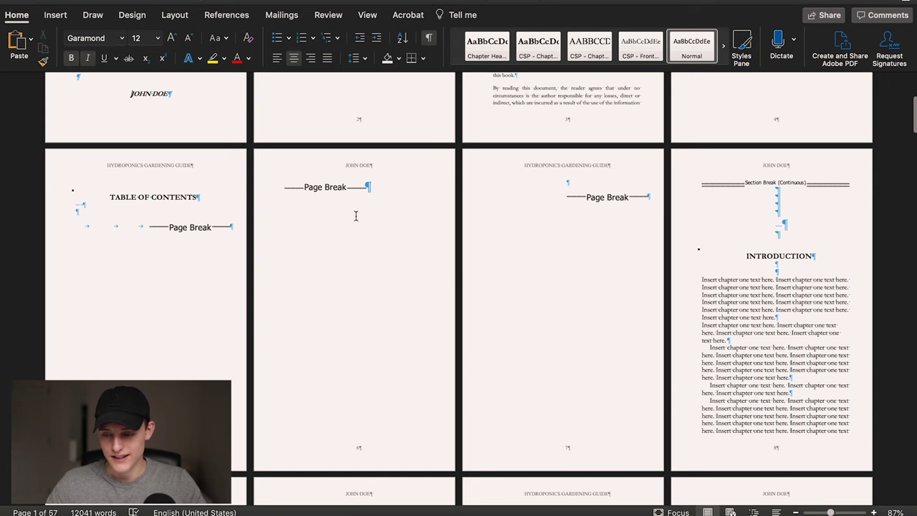
pyautogui.scroll(-5, 487, 277)
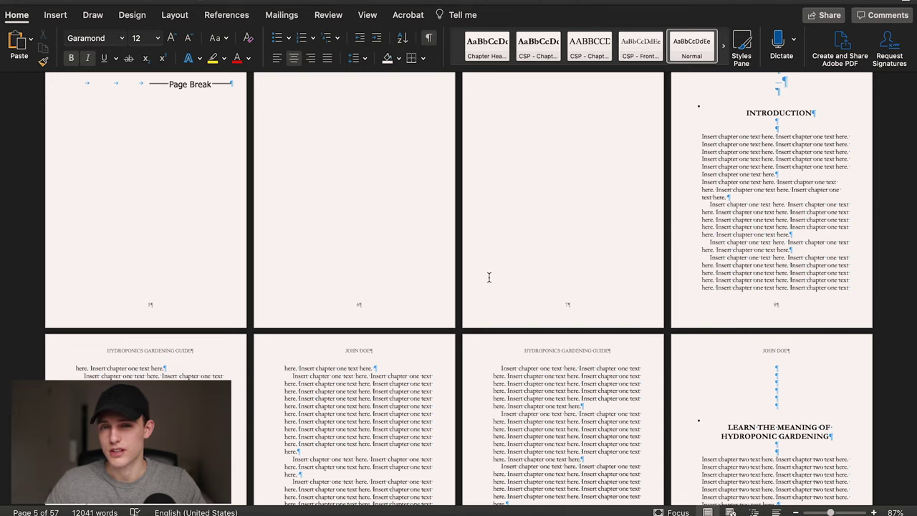
pyautogui.scroll(-9, 479, 257)
pyautogui.scroll(12, 479, 257)
pyautogui.scroll(-11, 479, 256)
pyautogui.scroll(-15, 479, 256)
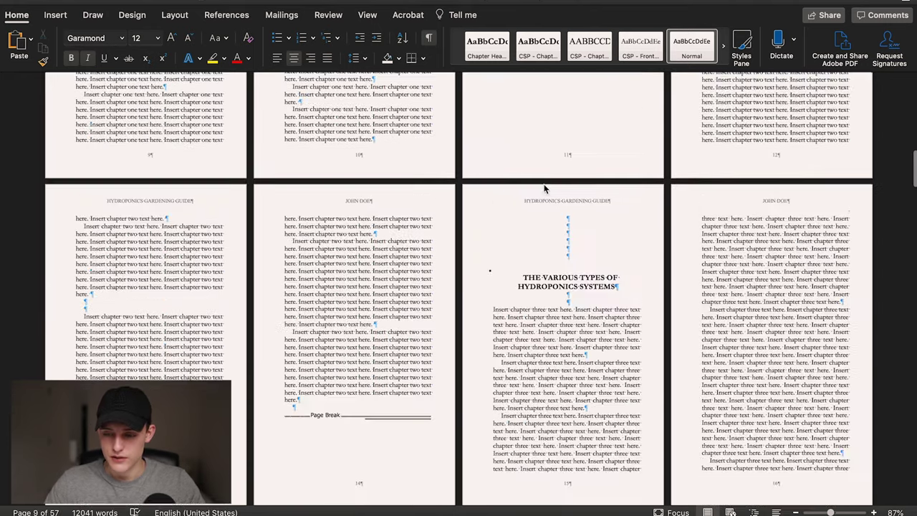
pyautogui.scroll(-7, 465, 156)
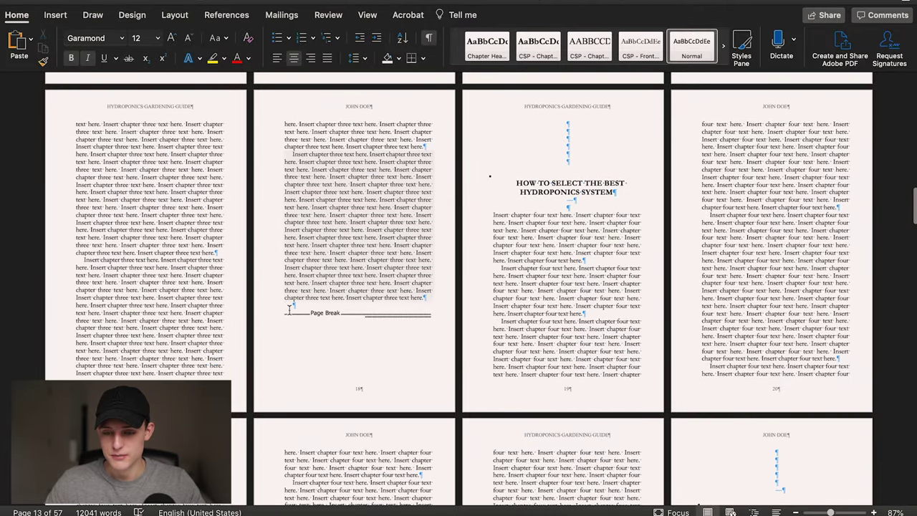
# Remove the centering of the "HOW TO SELECT THE BEST HYDROPONICS SYSTEM" heading, and delete blank lines and the page break above it.
pyautogui.click(510, 183)
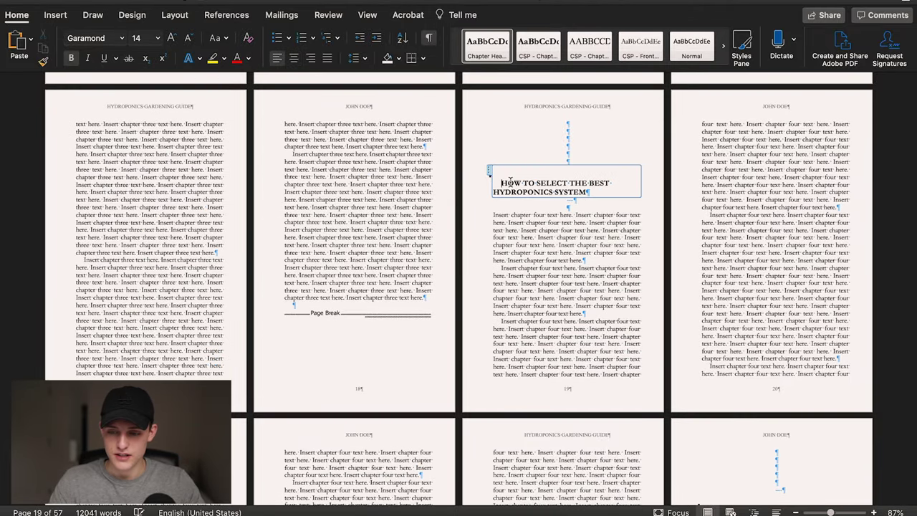
pyautogui.click(502, 149)
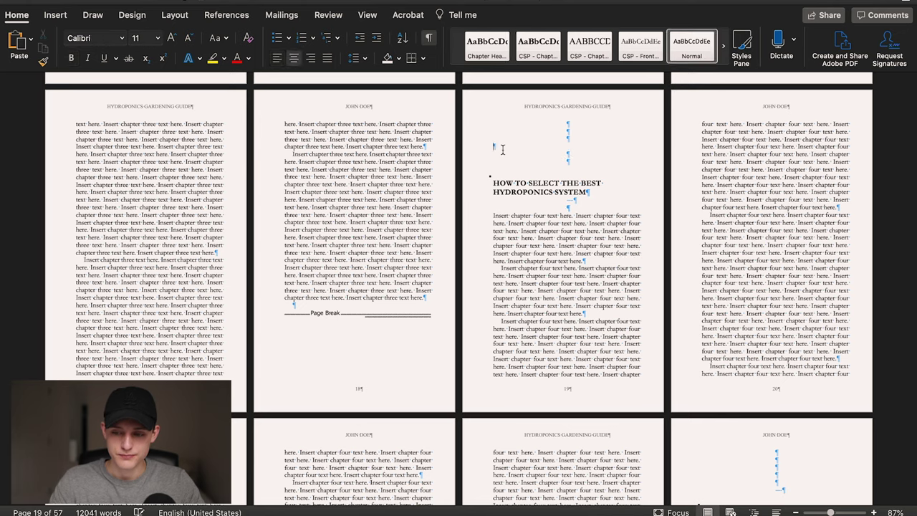
pyautogui.press('BackSpace')
pyautogui.press('BackSpace')
pyautogui.press('BackSpace')
pyautogui.press('BackSpace')
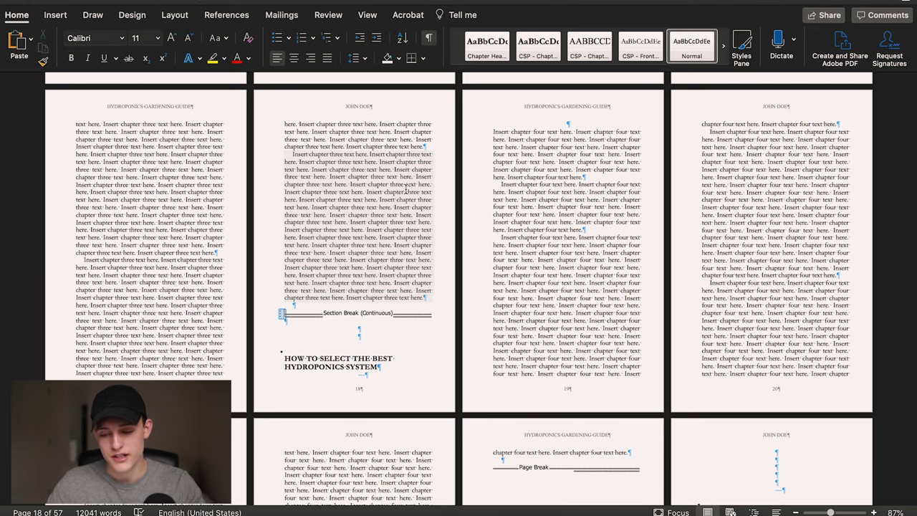
pyautogui.click(271, 356)
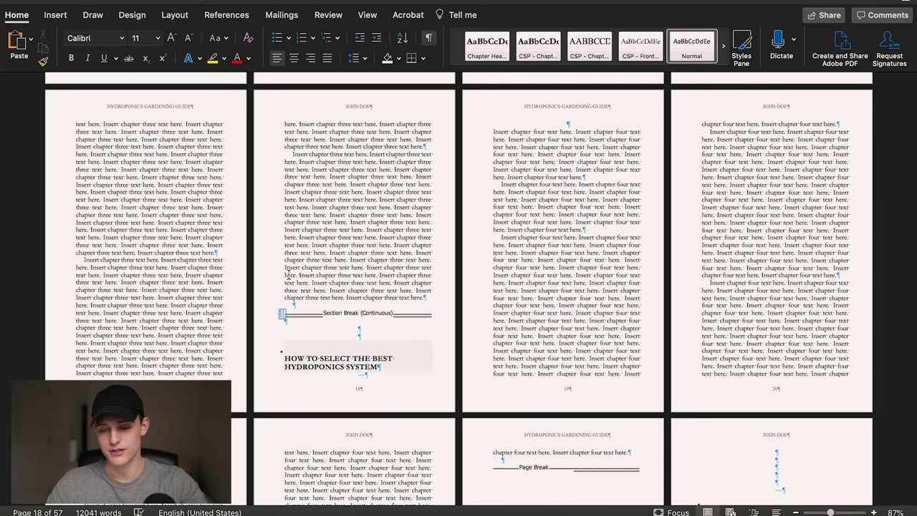
# Insert a page break before the "HOW TO SELECT THE BEST HYDROPONICS SYSTEM" heading so the chapter starts on a new page.
pyautogui.scroll(1, 319, 247)
pyautogui.scroll(8, 318, 247)
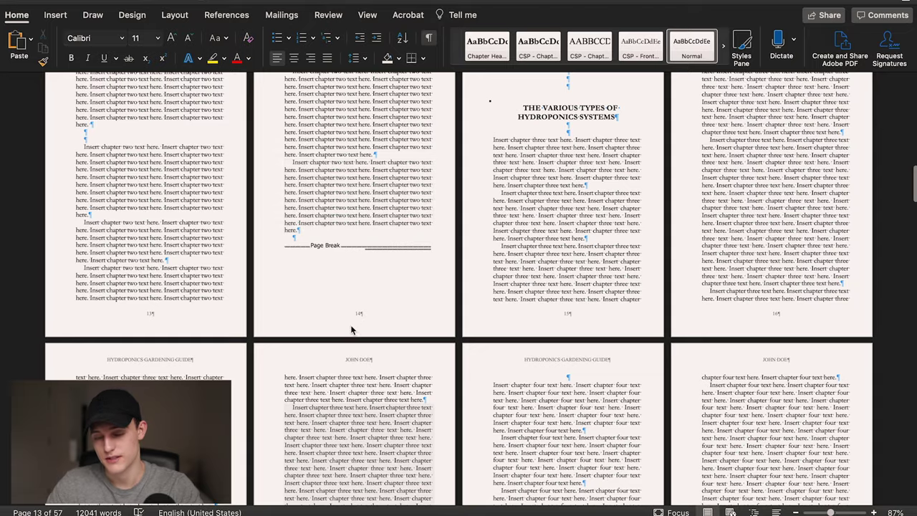
pyautogui.scroll(-11, 351, 327)
pyautogui.click(285, 230)
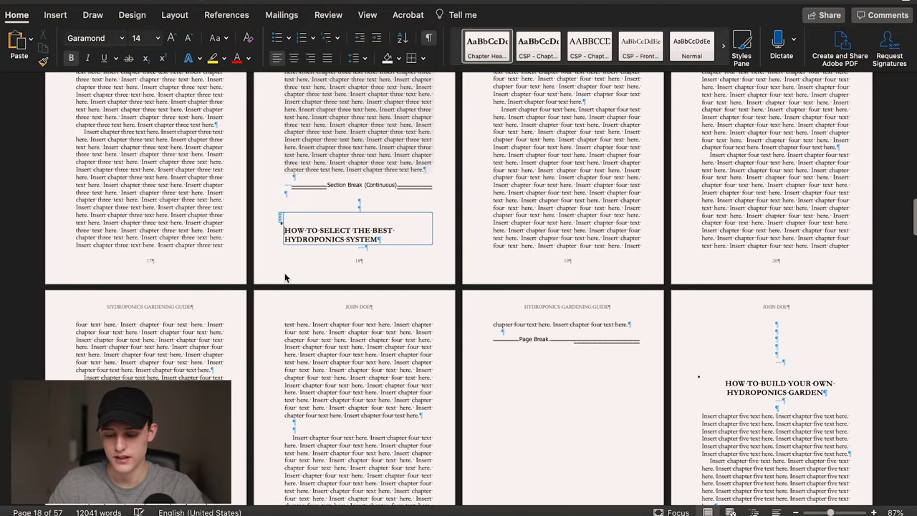
pyautogui.press('super+Return')
pyautogui.scroll(2, 401, 215)
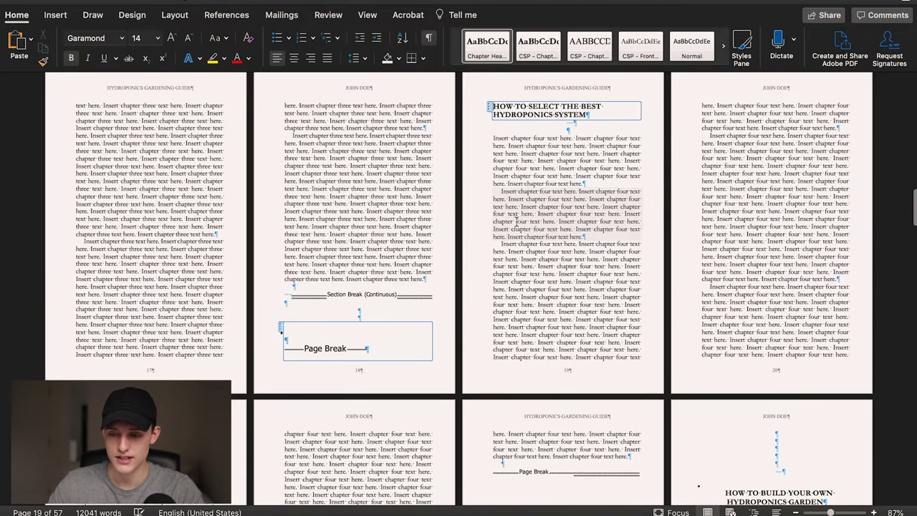
# Center the "HOW TO SELECT THE BEST HYDROPONICS SYSTEM" heading on its new page.
pyautogui.tripleClick(583, 115)
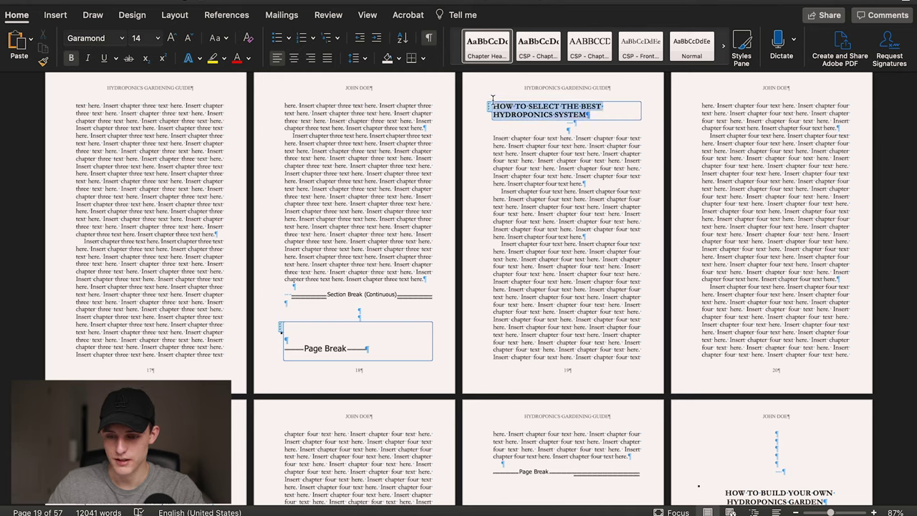
pyautogui.click(295, 58)
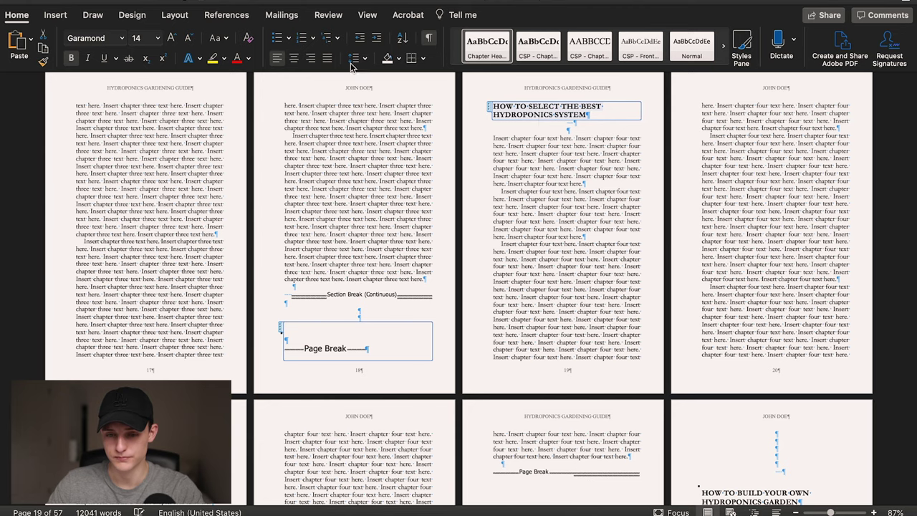
pyautogui.tripleClick(513, 108)
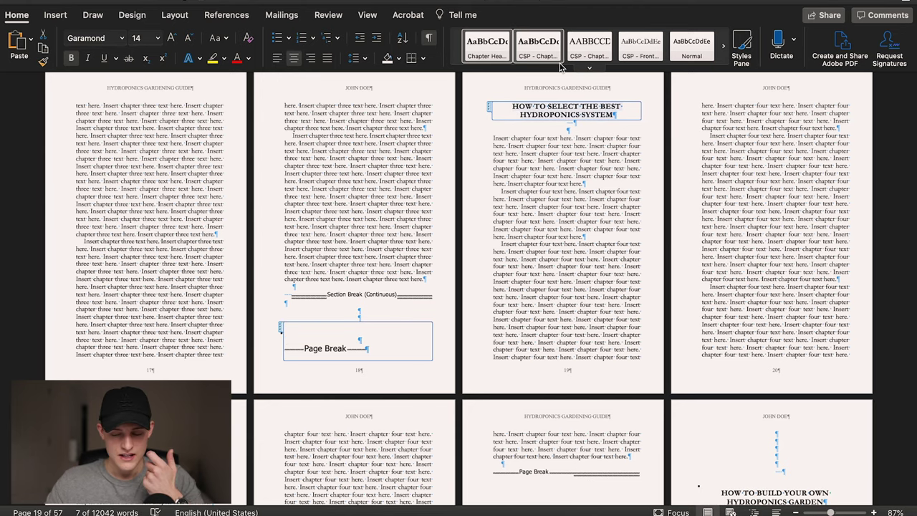
pyautogui.hotkey('ctrl', 'e')
# Add three blank lines above the "HOW TO SELECT THE BEST HYDROPONICS SYSTEM" heading.
pyautogui.click(513, 107)
pyautogui.press('Return')
pyautogui.press('Return')
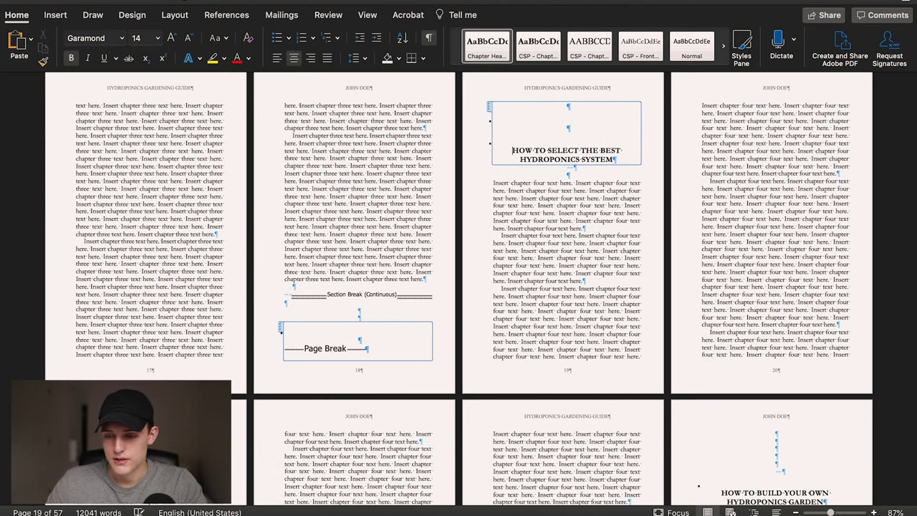
pyautogui.press('Return')
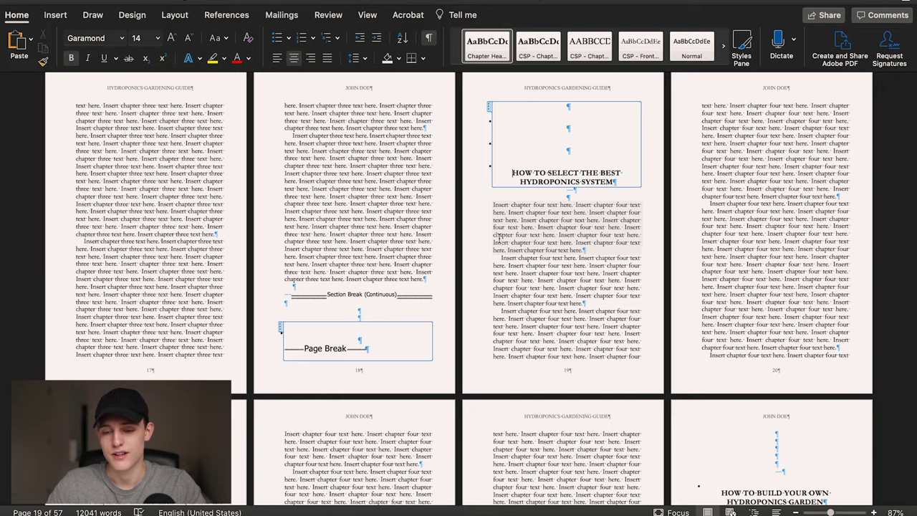
pyautogui.scroll(5, 593, 206)
pyautogui.scroll(-6, 588, 236)
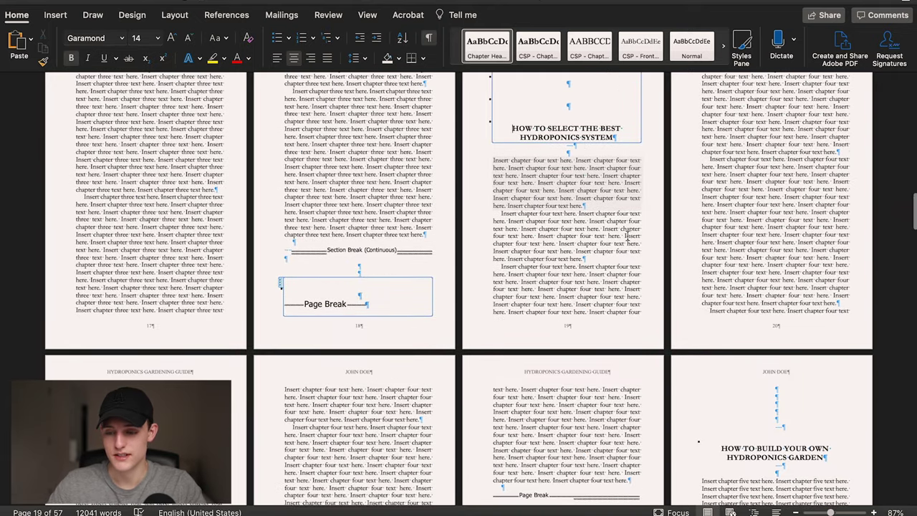
pyautogui.tripleClick(520, 227)
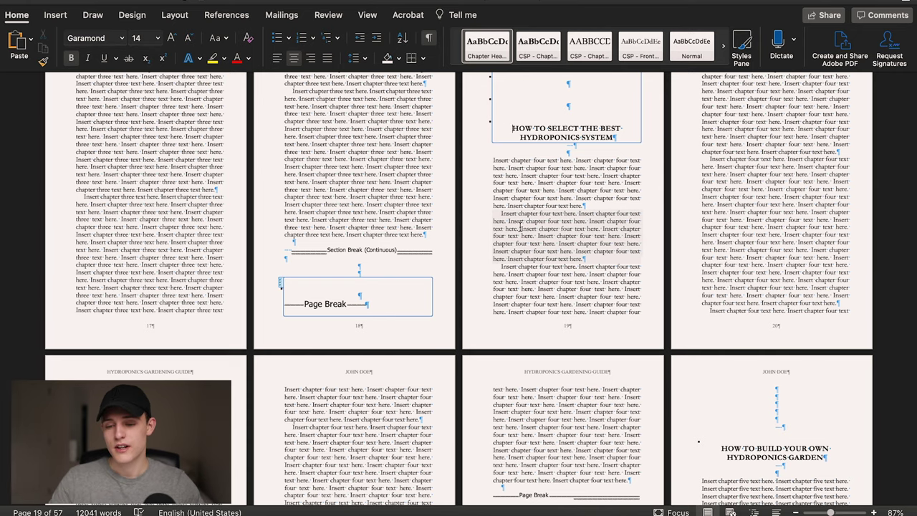
pyautogui.scroll(3, 591, 222)
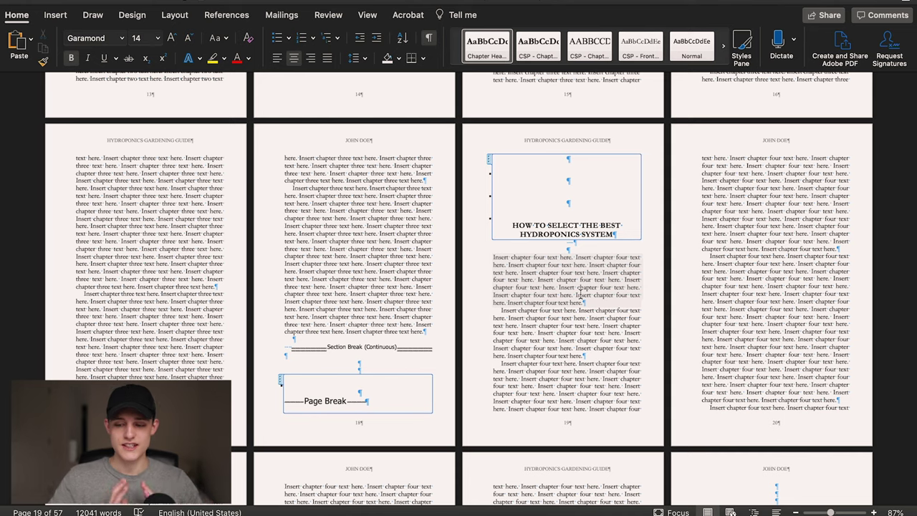
pyautogui.click(516, 323)
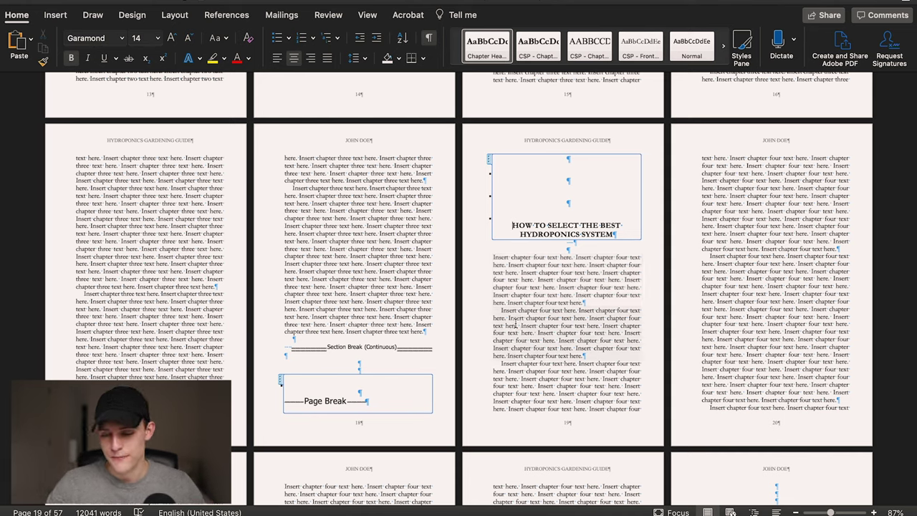
# Try left, right and centered alignment on the chapter four paragraph running from page 19 to 20, and return it to justified.
pyautogui.click(844, 248)
pyautogui.moveTo(844, 247); pyautogui.dragTo(699, 161)
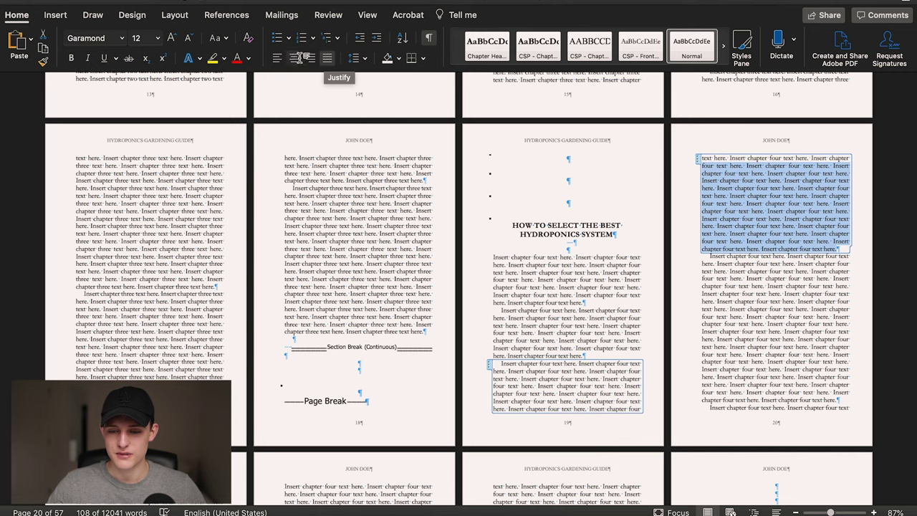
pyautogui.click(277, 58)
pyautogui.click(310, 61)
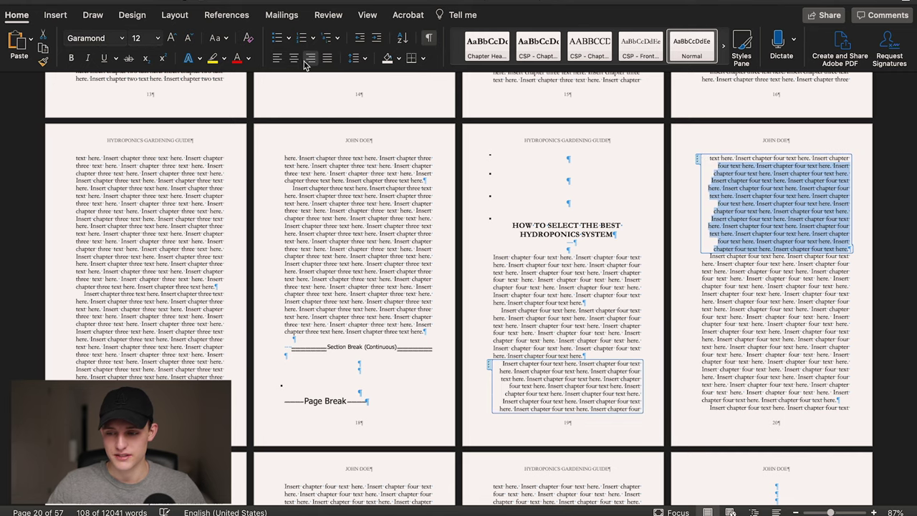
pyautogui.click(291, 63)
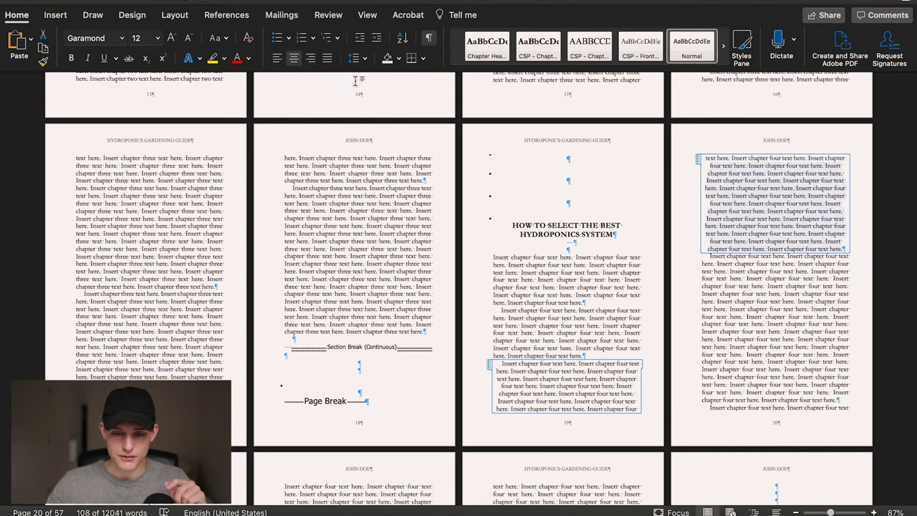
pyautogui.click(328, 60)
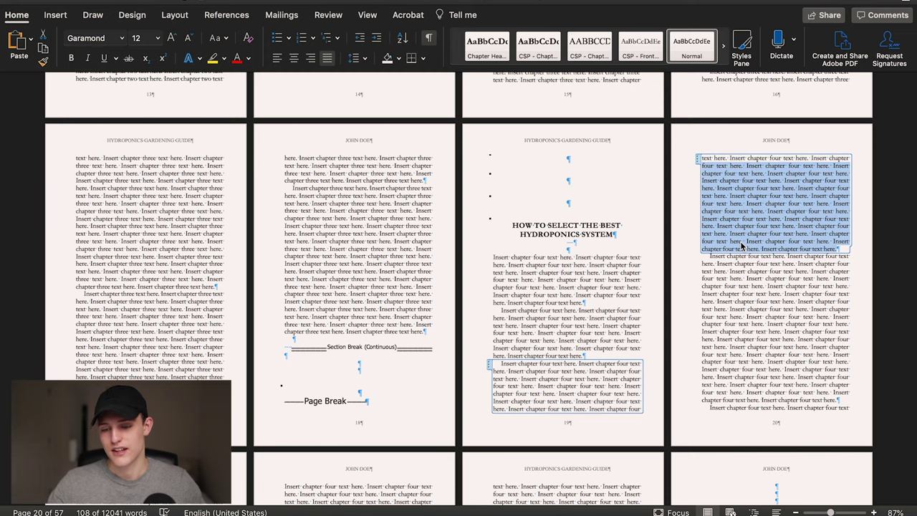
# Review the recent fonts such as Georgia and choose Garamond for the selected chapter four paragraph.
pyautogui.scroll(10, 742, 246)
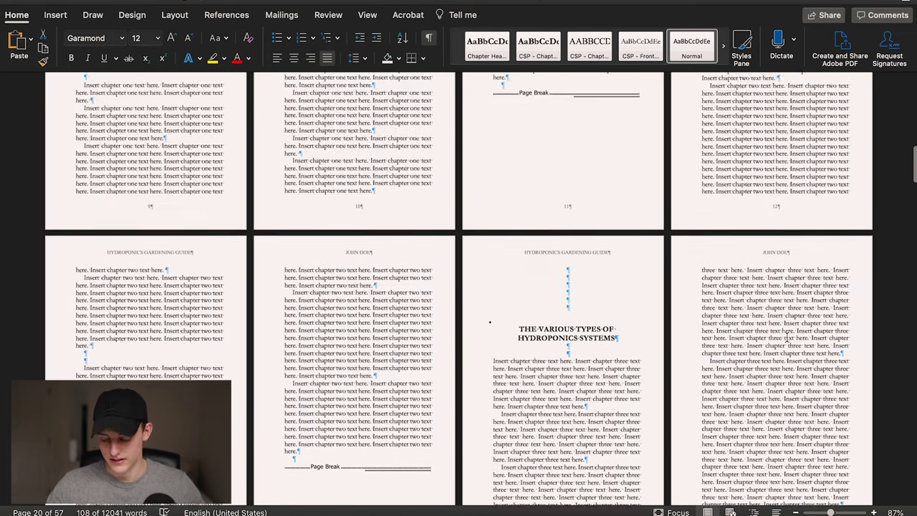
pyautogui.scroll(10, 786, 338)
pyautogui.scroll(10, 548, 315)
pyautogui.click(111, 37)
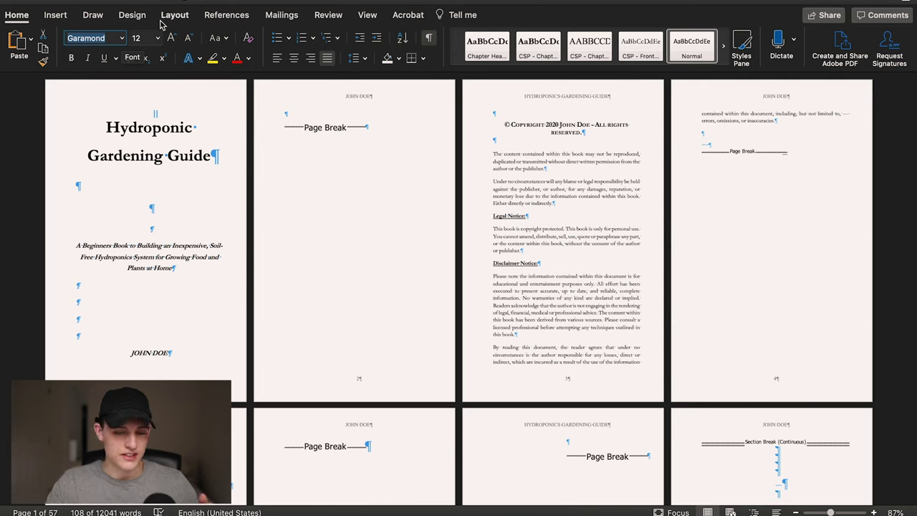
pyautogui.click(122, 38)
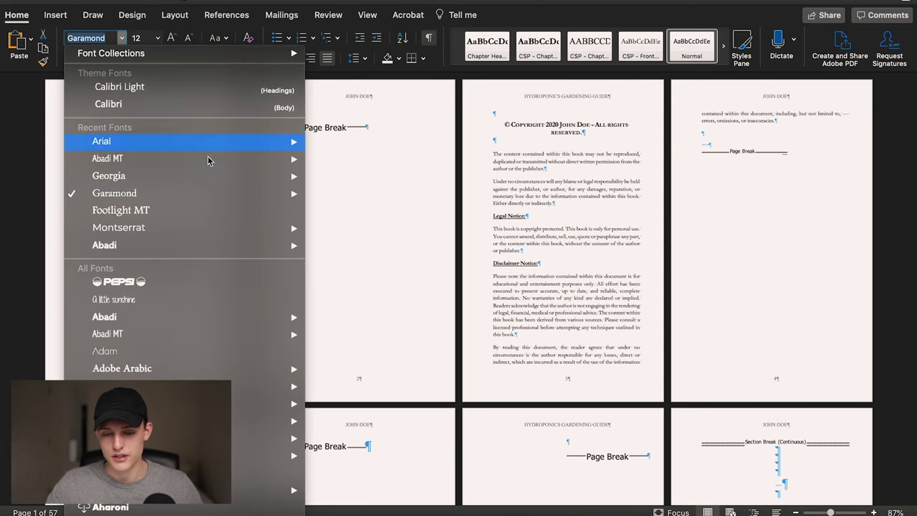
pyautogui.moveTo(192, 183)
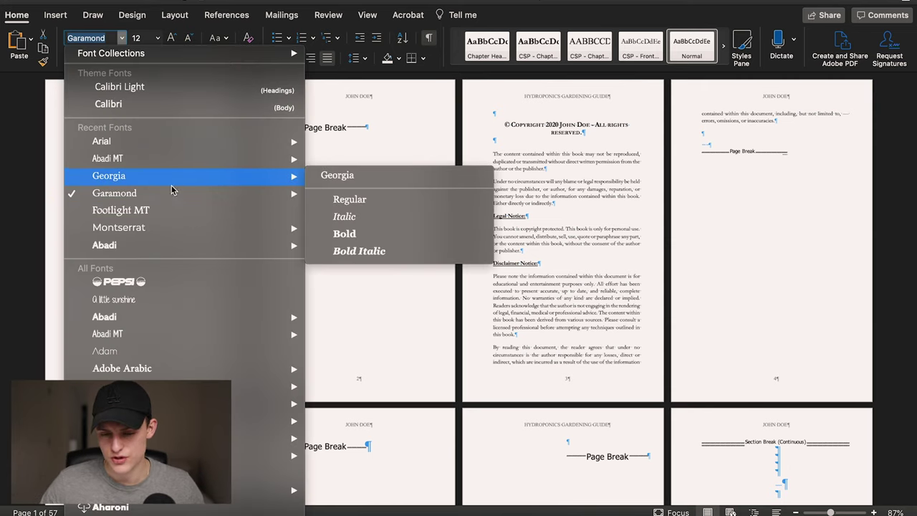
pyautogui.moveTo(141, 199)
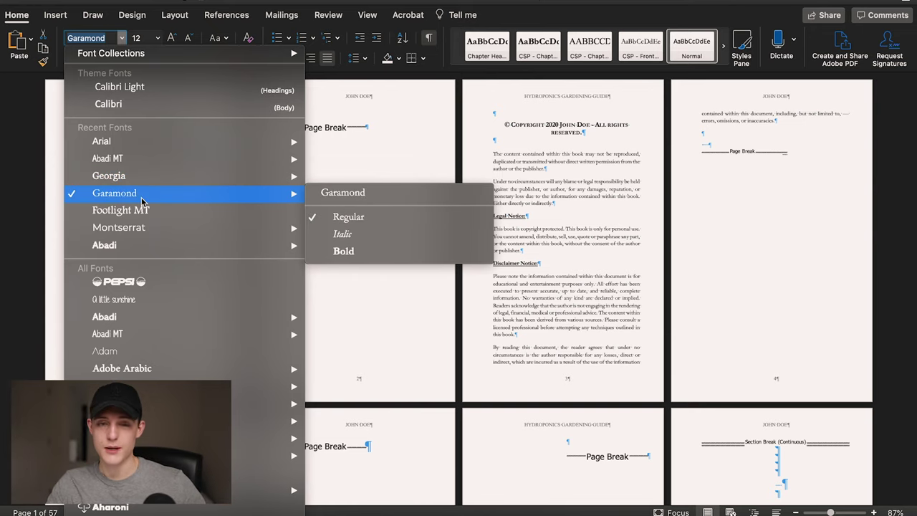
pyautogui.click(141, 199)
pyautogui.scroll(-2, 209, 258)
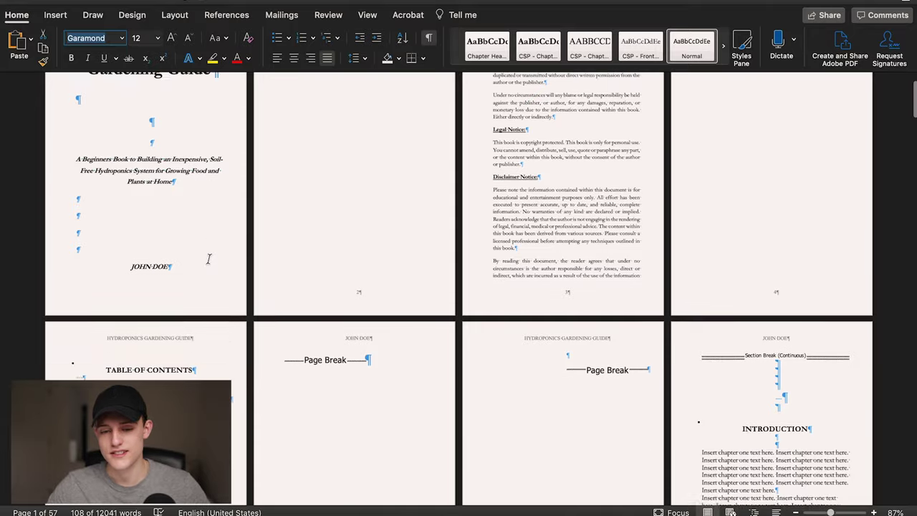
pyautogui.scroll(-2, 208, 259)
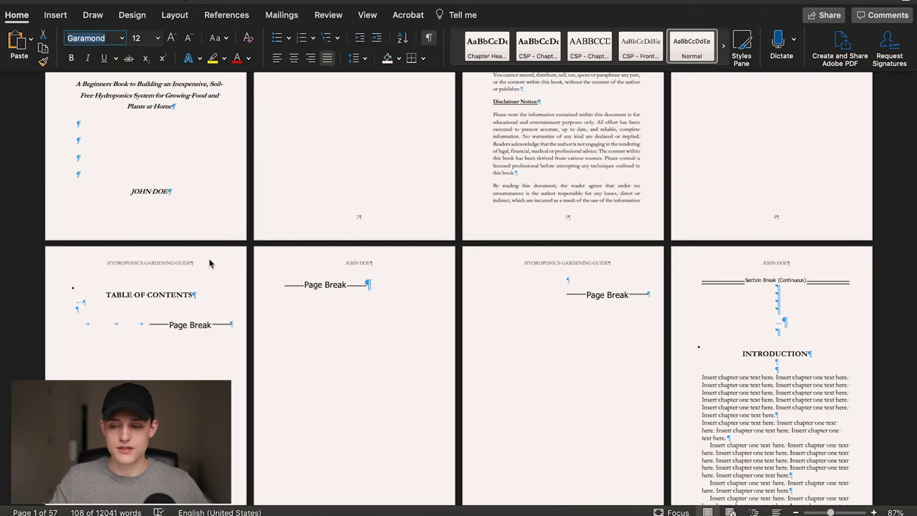
pyautogui.scroll(5, 243, 302)
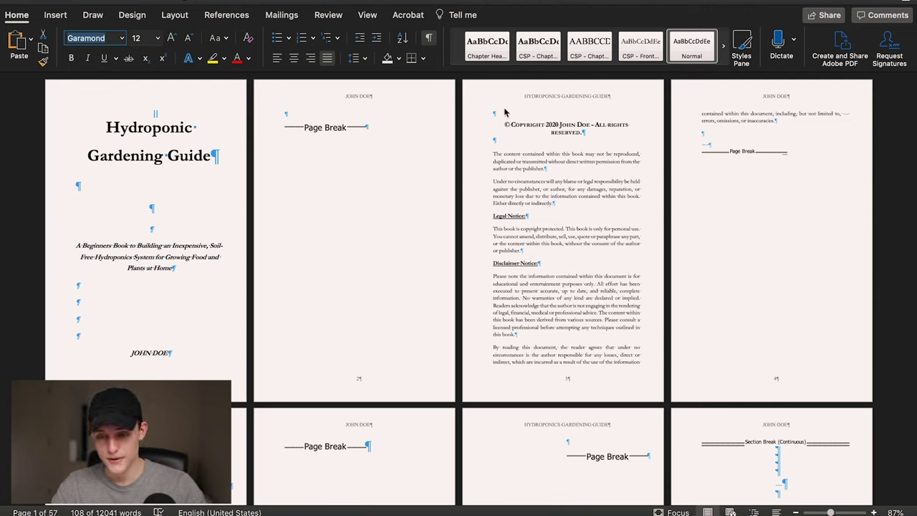
# Open the page 2 header for editing, and turn Different Odd & Even Pages off and back on.
pyautogui.click(348, 101)
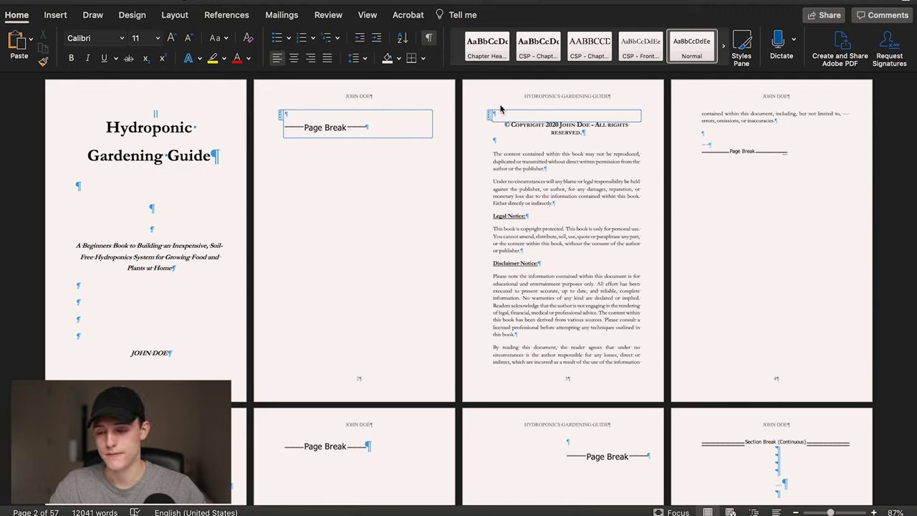
pyautogui.doubleClick(332, 93)
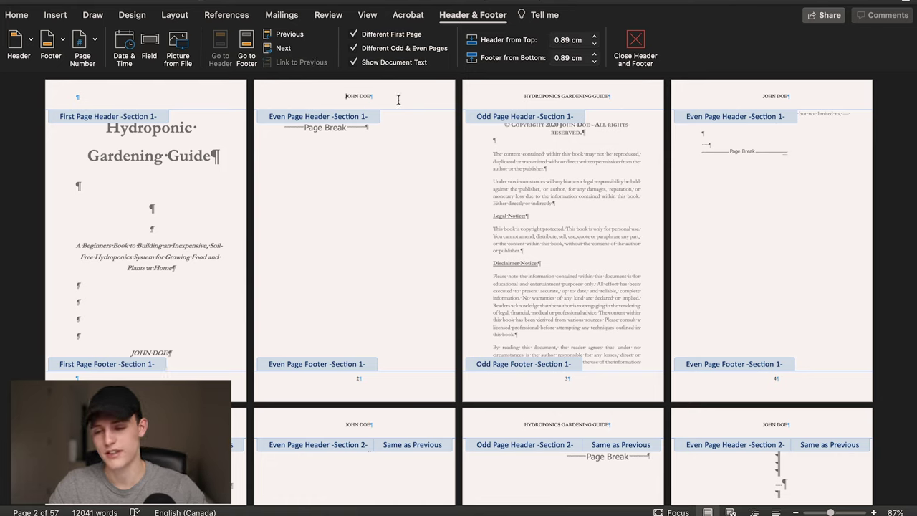
pyautogui.click(353, 48)
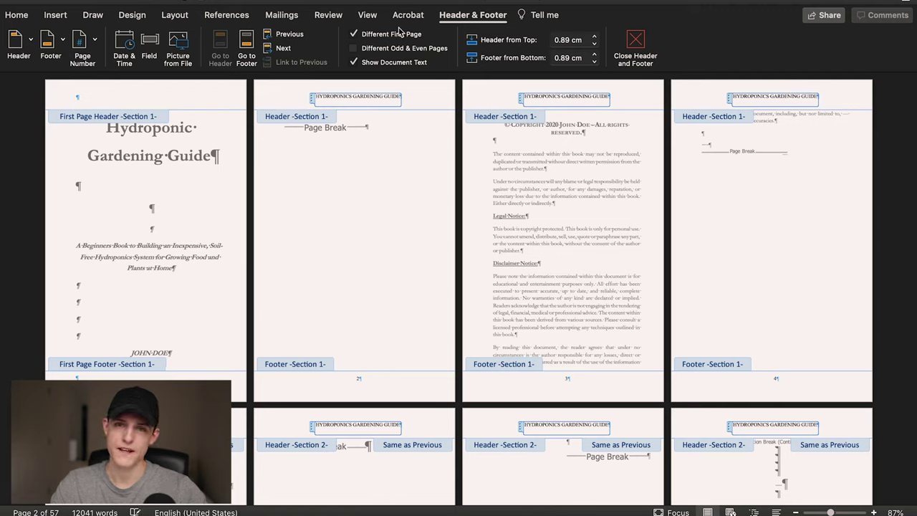
pyautogui.click(353, 48)
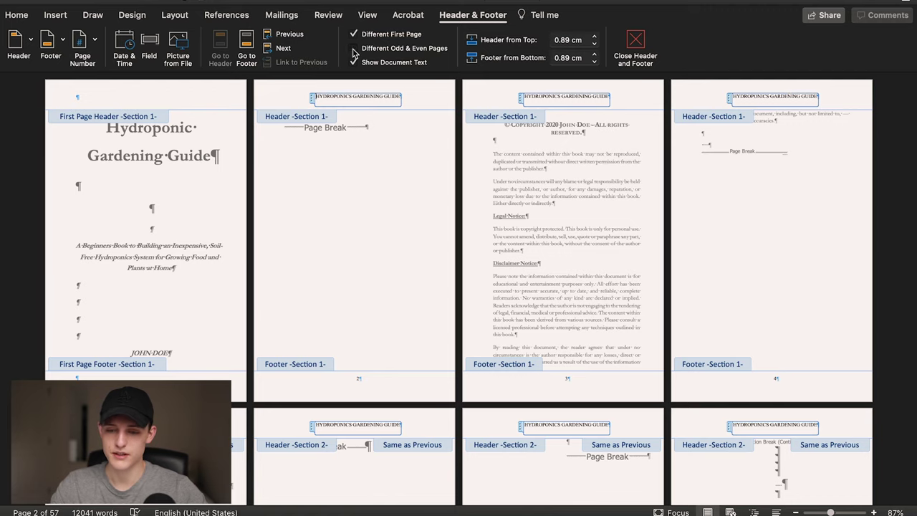
# Highlight the even-page author header and odd-page title header, toggle Different First Page off and on, and leave header editing.
pyautogui.moveTo(346, 95); pyautogui.dragTo(408, 103)
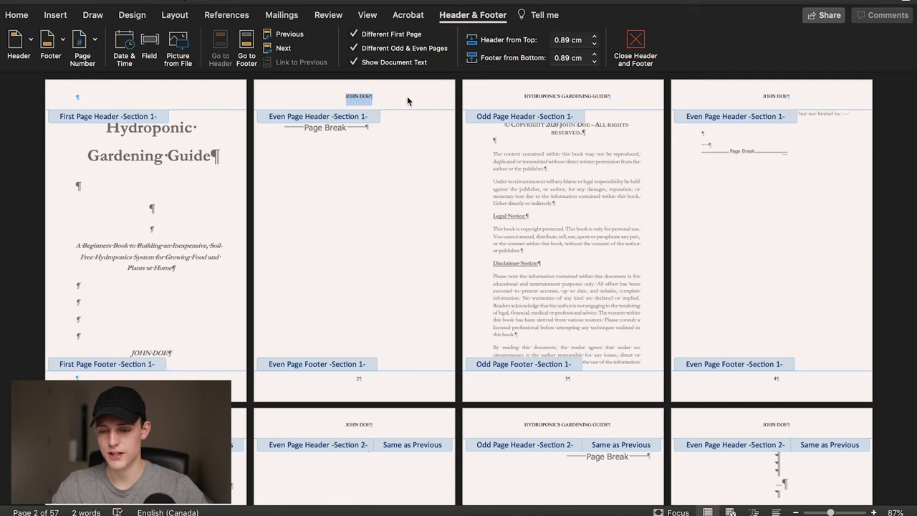
pyautogui.moveTo(520, 93); pyautogui.dragTo(666, 99)
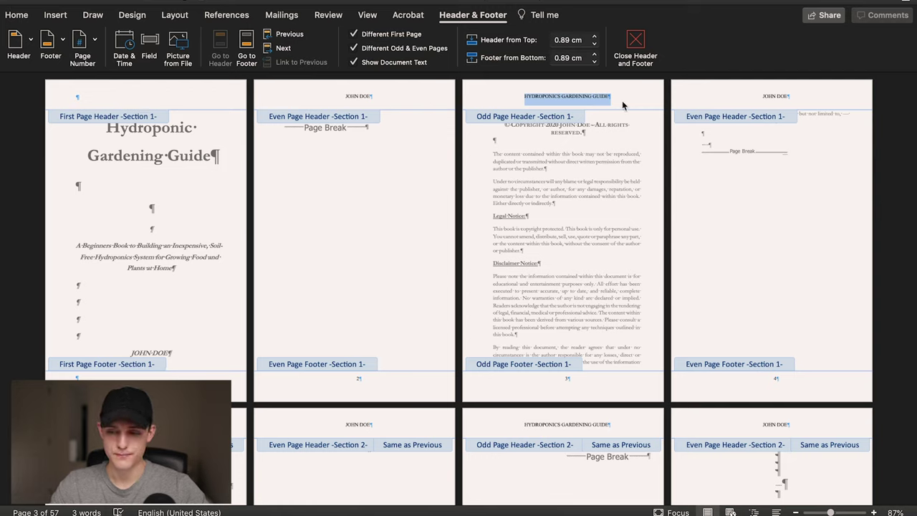
pyautogui.click(354, 34)
pyautogui.click(354, 34)
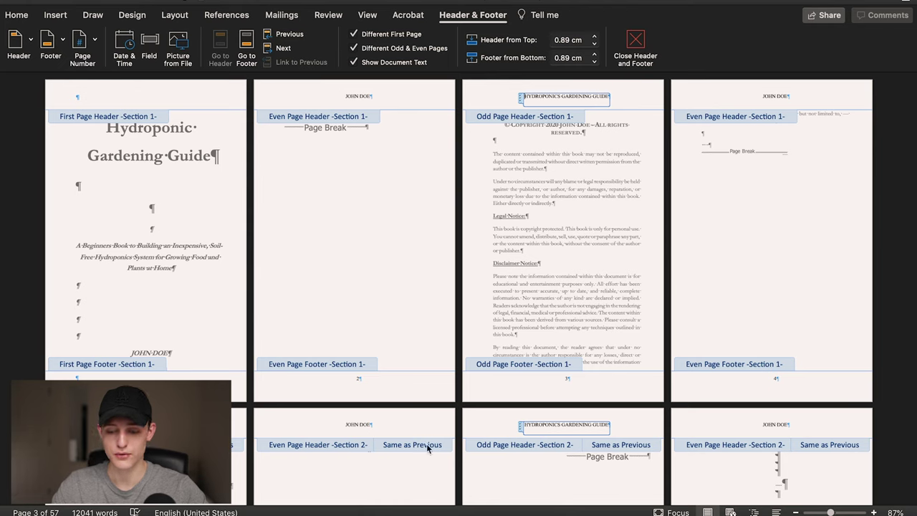
pyautogui.click(636, 40)
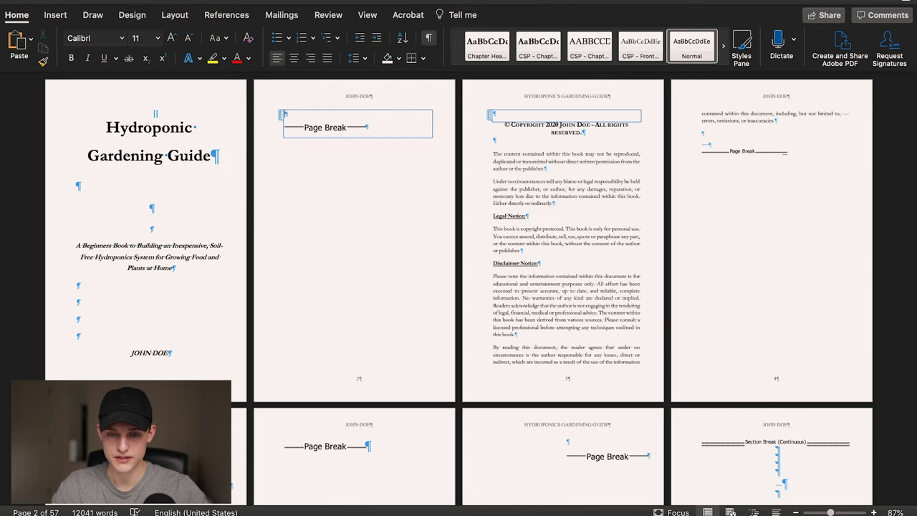
# Start inserting page numbers positioned at the bottom of the page (footer) with center alignment.
pyautogui.click(175, 0)
pyautogui.moveTo(178, 9)
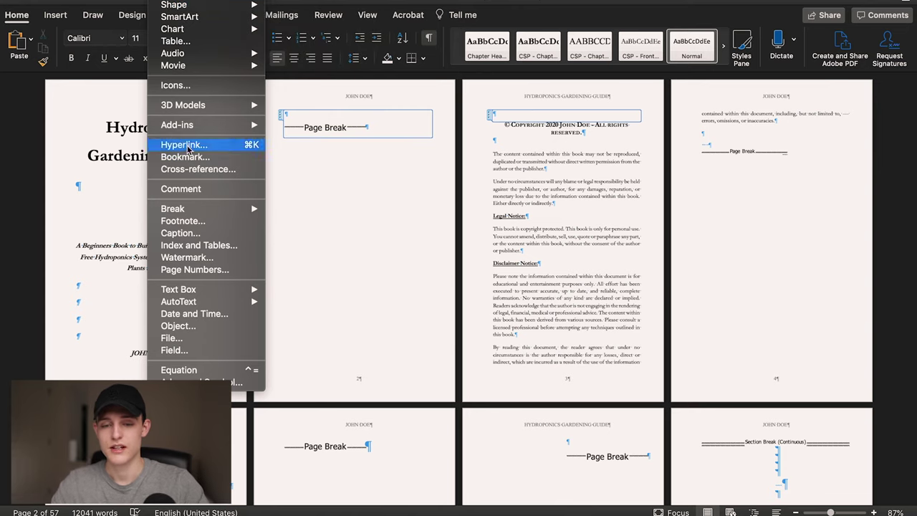
pyautogui.click(205, 276)
pyautogui.click(434, 138)
pyautogui.click(414, 138)
pyautogui.click(423, 170)
pyautogui.click(405, 182)
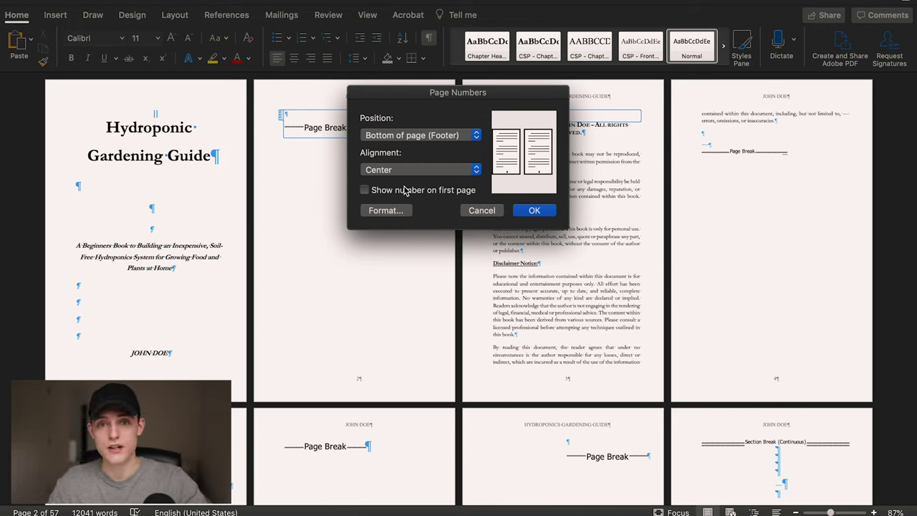
# Show the number on the first page, use the 1, 2, 3 format continuing from the previous section, and apply the page numbers.
pyautogui.click(401, 210)
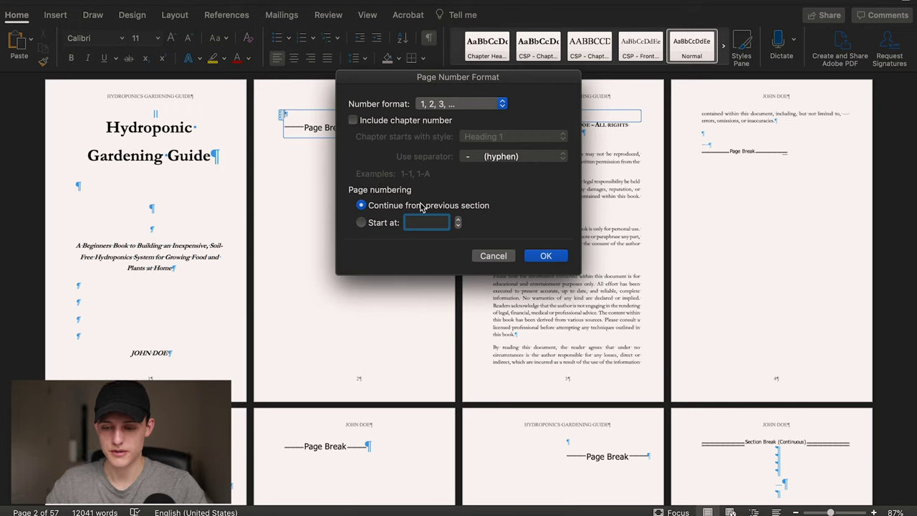
pyautogui.click(565, 259)
pyautogui.click(537, 211)
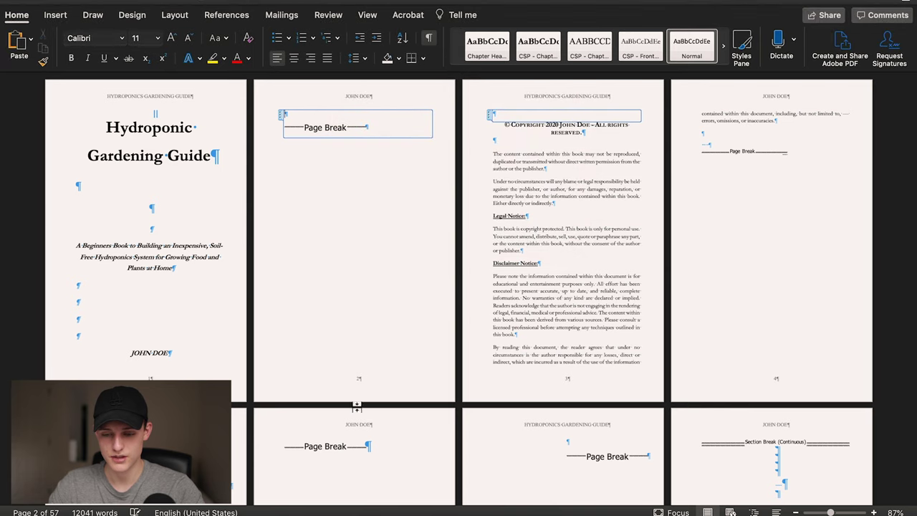
# Examine the footer page numbers from the title page through to the References page at the end of the manuscript.
pyautogui.doubleClick(501, 382)
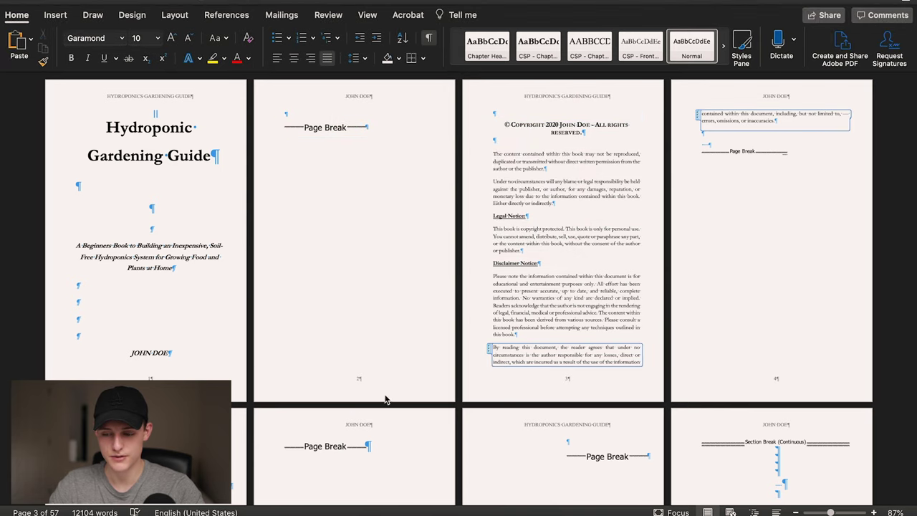
pyautogui.scroll(-10, 532, 363)
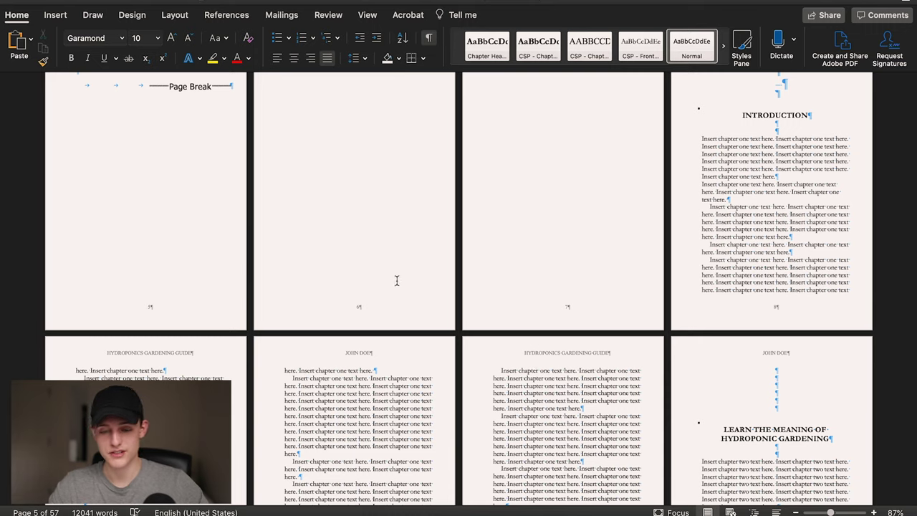
pyautogui.scroll(5, 462, 310)
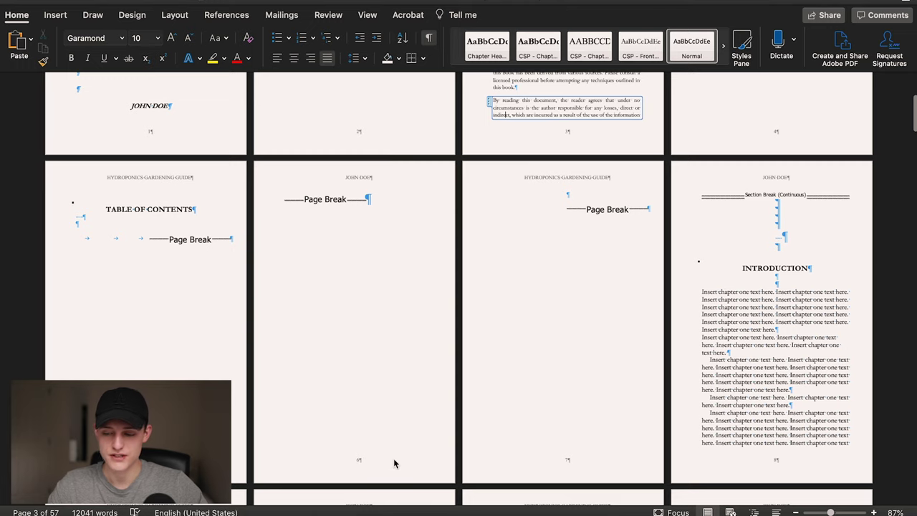
pyautogui.scroll(-20, 409, 476)
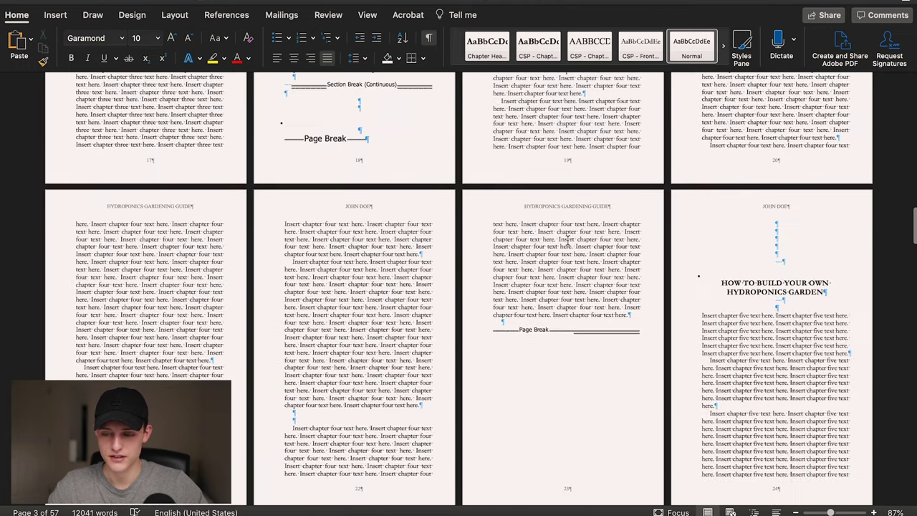
pyautogui.scroll(-20, 566, 239)
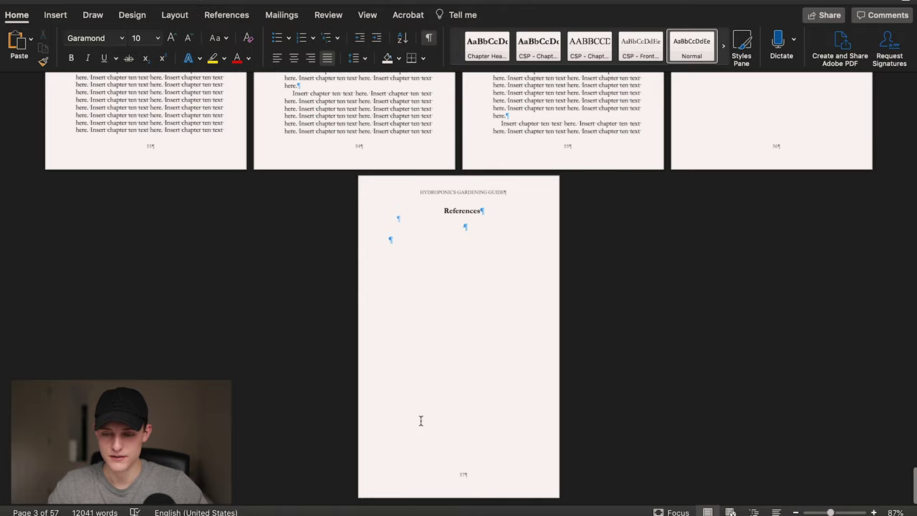
pyautogui.scroll(20, 436, 431)
pyautogui.scroll(-5, 389, 232)
pyautogui.scroll(2, 389, 232)
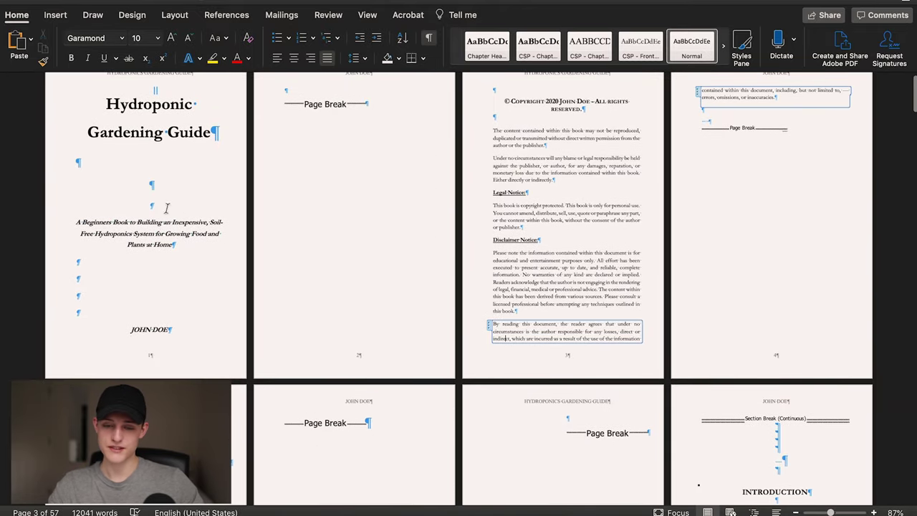
# Hide and reshow the formatting marks, and place the cursor in the blank lines below the Table of Contents heading on page 5.
pyautogui.click(428, 38)
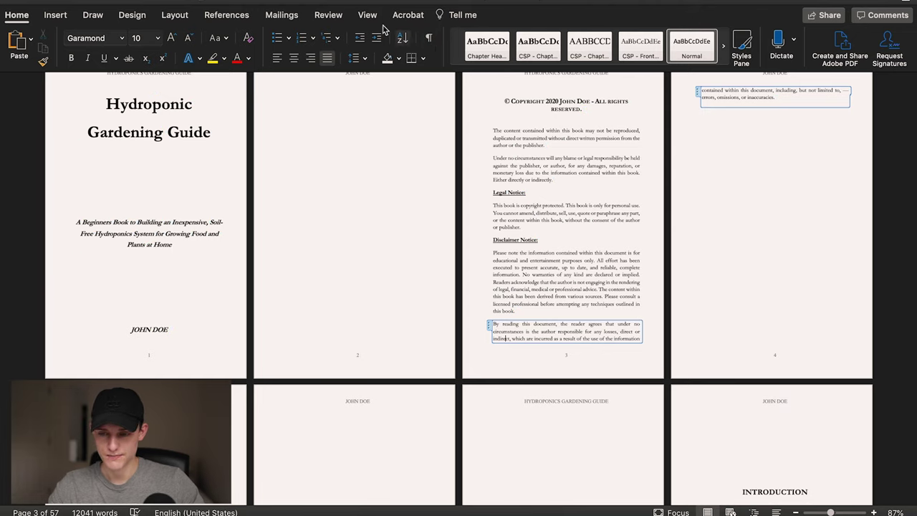
pyautogui.click(428, 38)
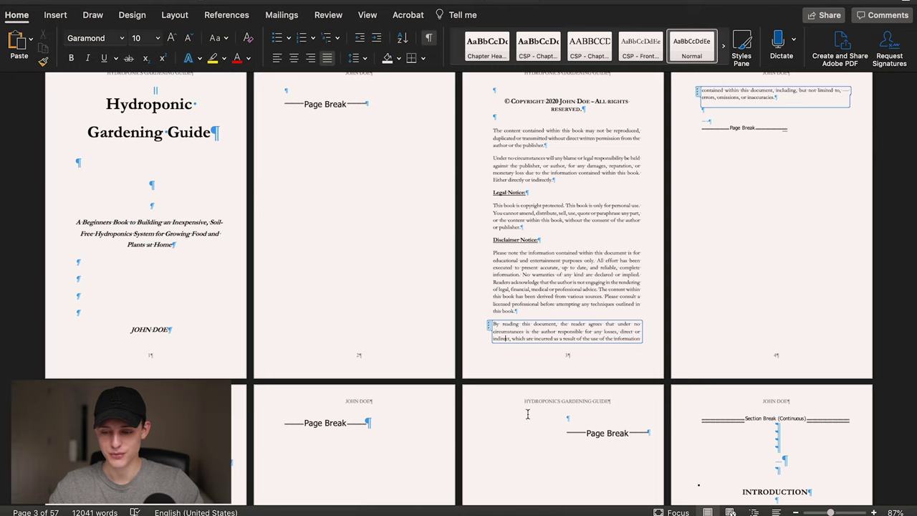
pyautogui.scroll(-5, 527, 414)
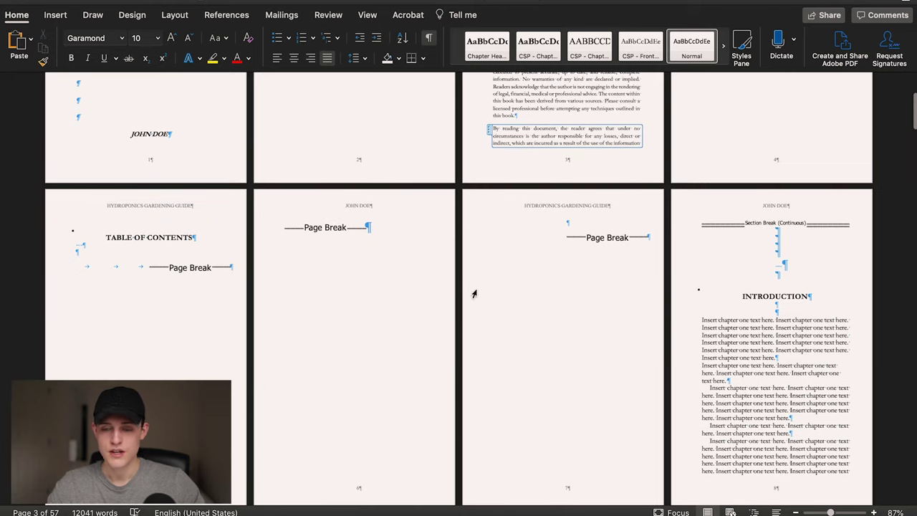
pyautogui.moveTo(352, 279); pyautogui.dragTo(139, 267)
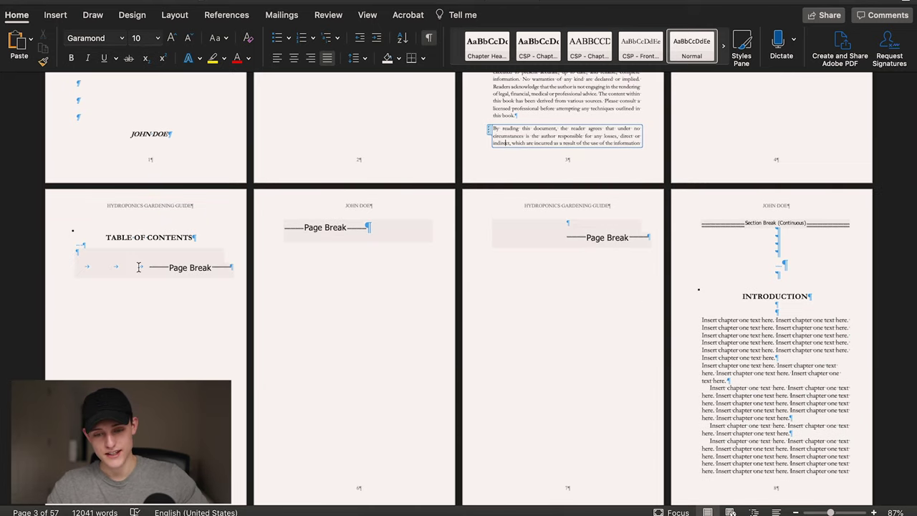
pyautogui.moveTo(93, 256); pyautogui.dragTo(94, 255)
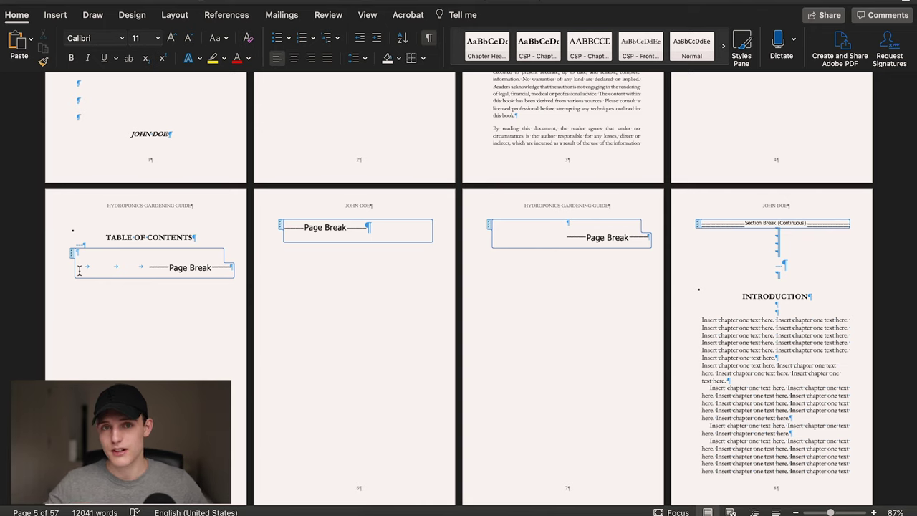
# Apply the chapter heading style to the Introduction heading on page 8, try a CSP chapter style, and return to the chapter heading style.
pyautogui.scroll(-2, 583, 260)
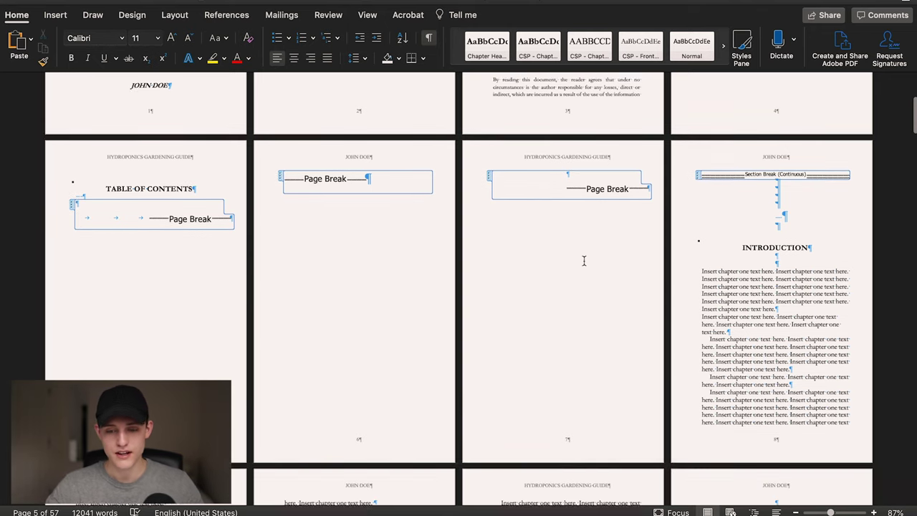
pyautogui.scroll(10, 327, 199)
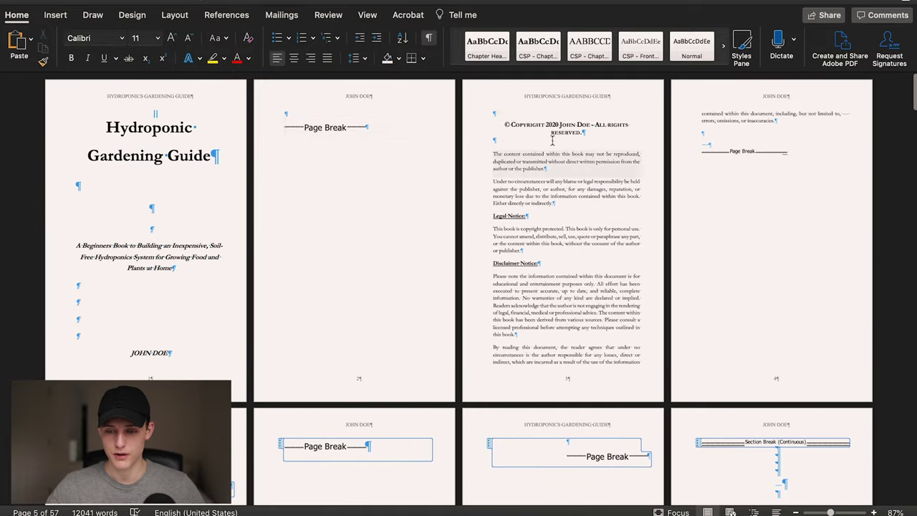
pyautogui.scroll(-8, 741, 313)
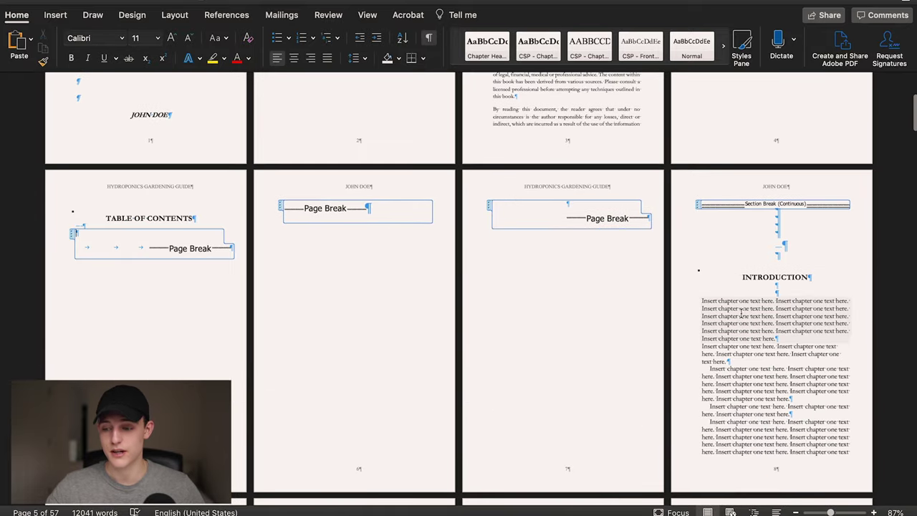
pyautogui.tripleClick(772, 281)
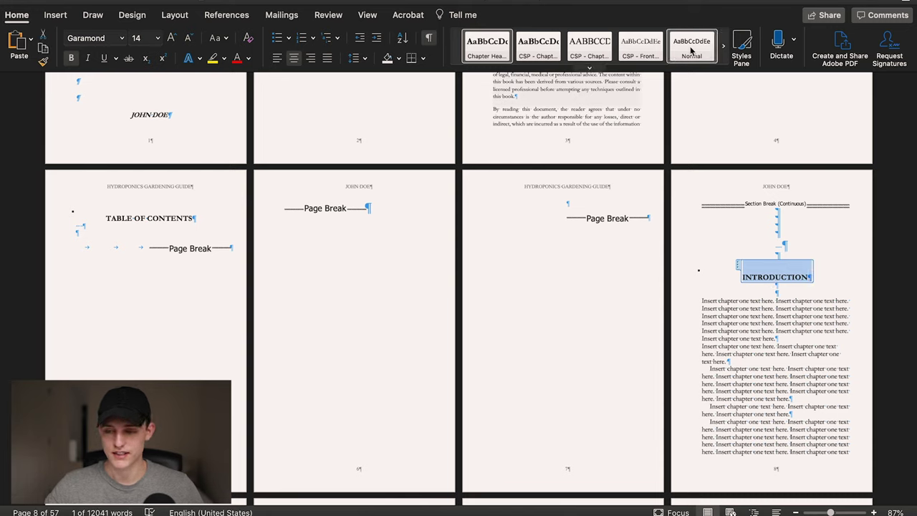
pyautogui.click(490, 54)
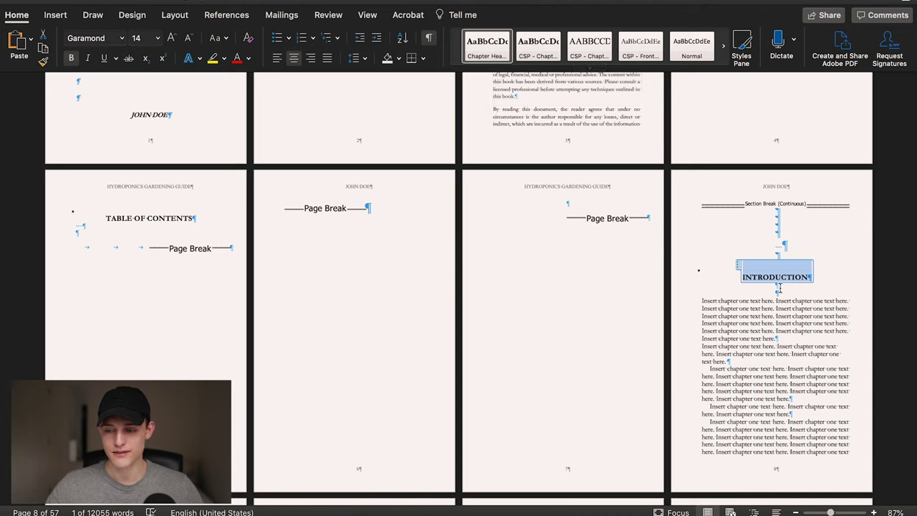
pyautogui.click(589, 44)
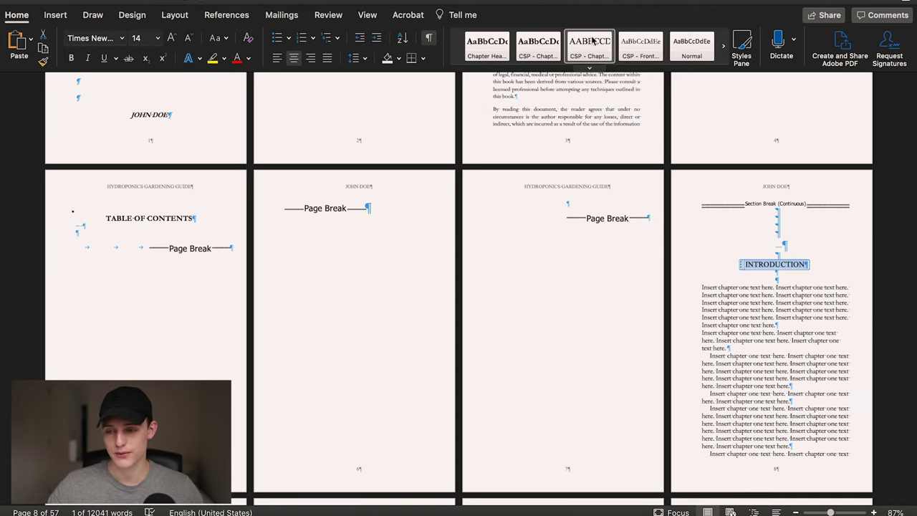
pyautogui.click(485, 46)
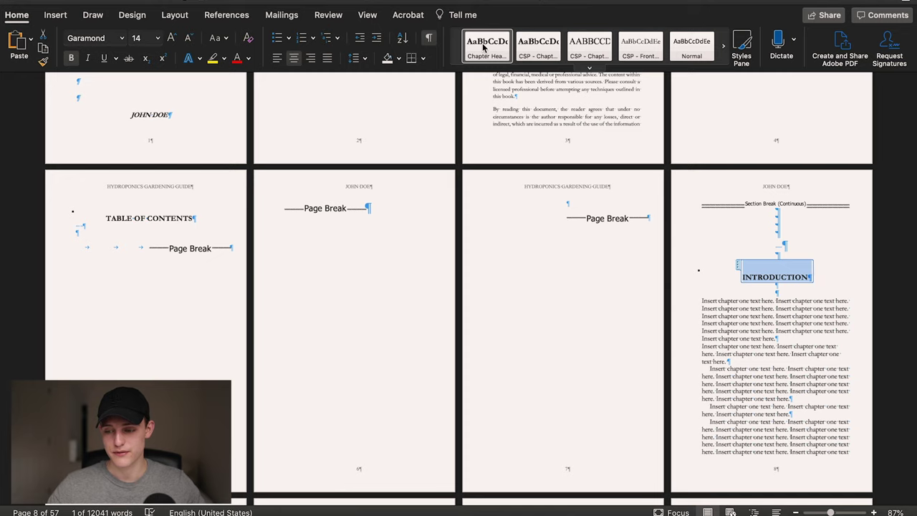
# Insert a blank line above the Introduction heading on page 8 and select the heading again.
pyautogui.scroll(5, 659, 303)
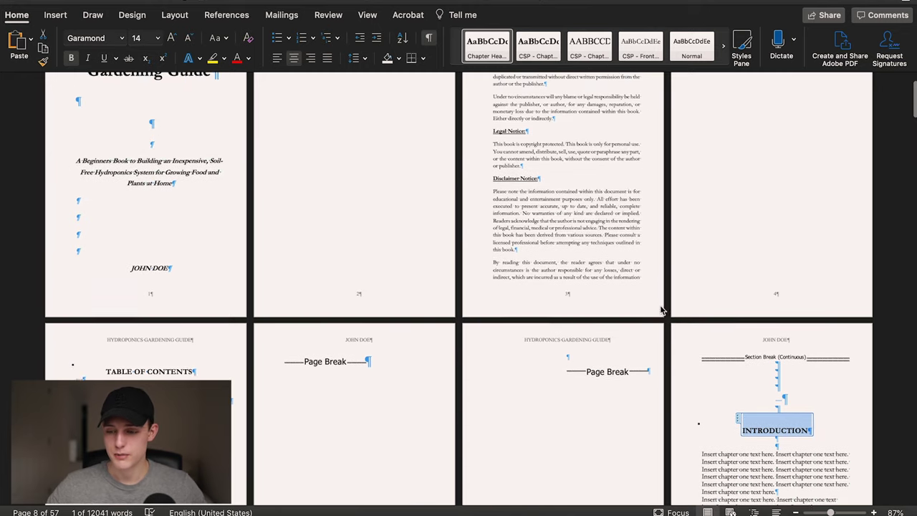
pyautogui.scroll(1, 617, 206)
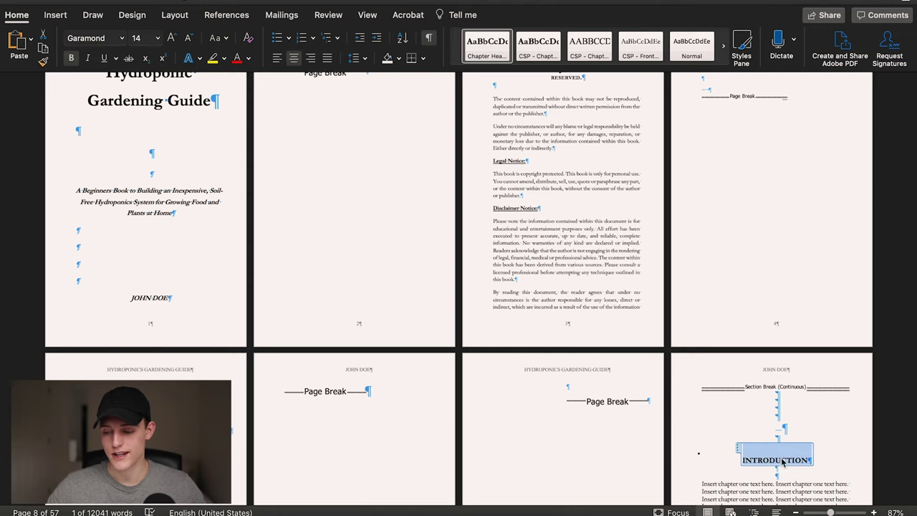
pyautogui.click(712, 400)
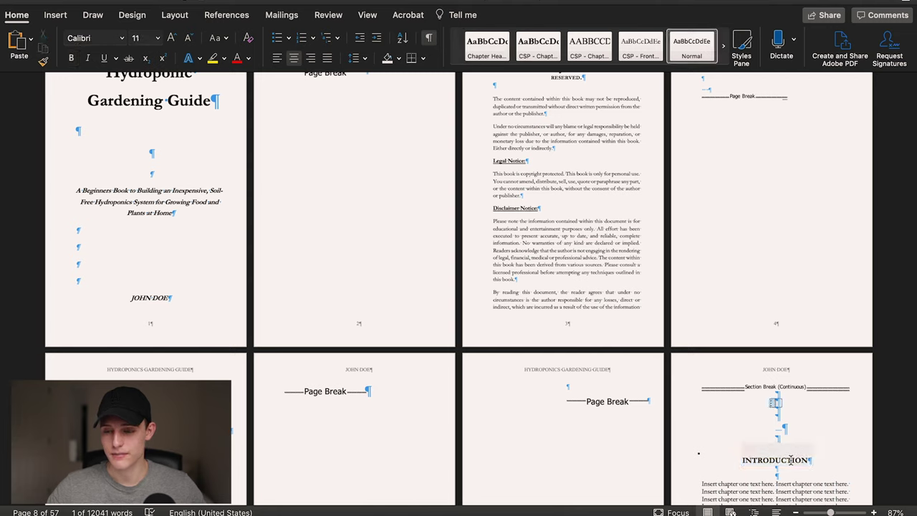
pyautogui.press('Return')
pyautogui.click(763, 464)
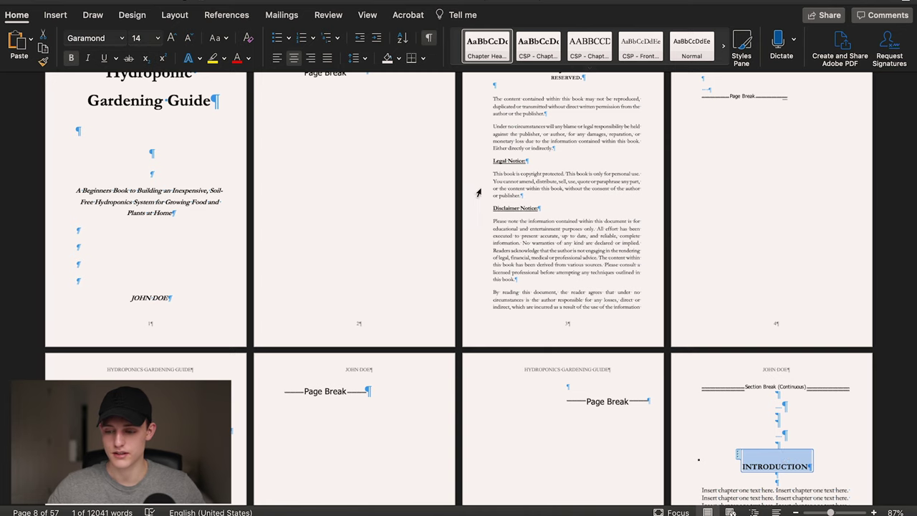
# Select the "Learn the Meaning of Hydroponic Gardening" and "The Various Types of Hydroponics Systems" headings in turn to check their style.
pyautogui.scroll(-10, 481, 194)
pyautogui.click(761, 302)
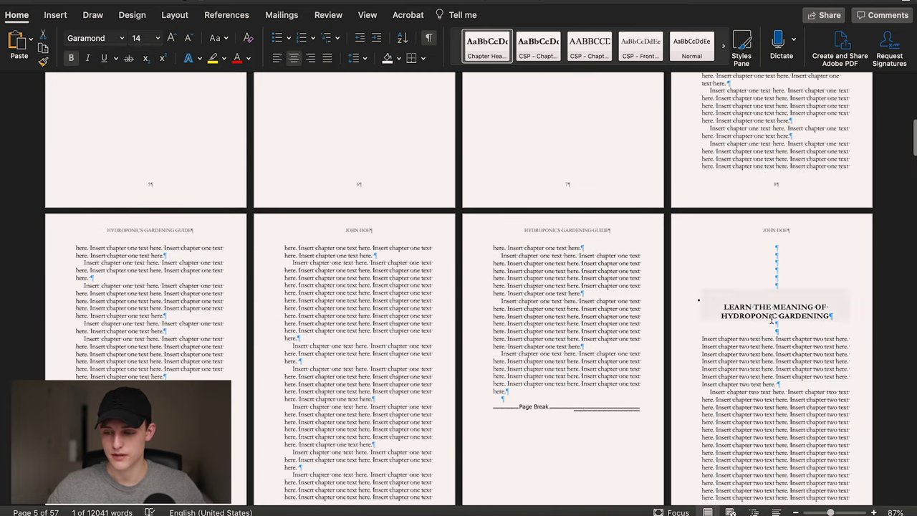
pyautogui.tripleClick(761, 303)
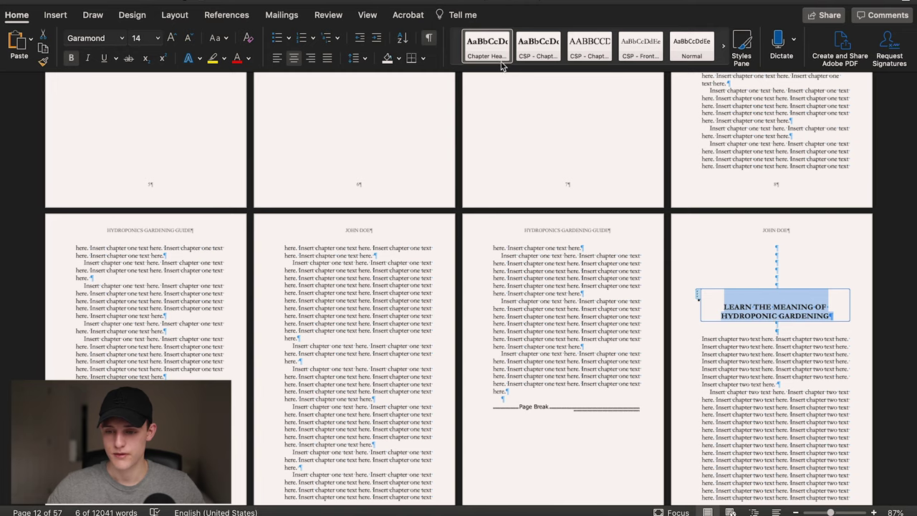
pyautogui.click(541, 112)
pyautogui.scroll(-10, 545, 215)
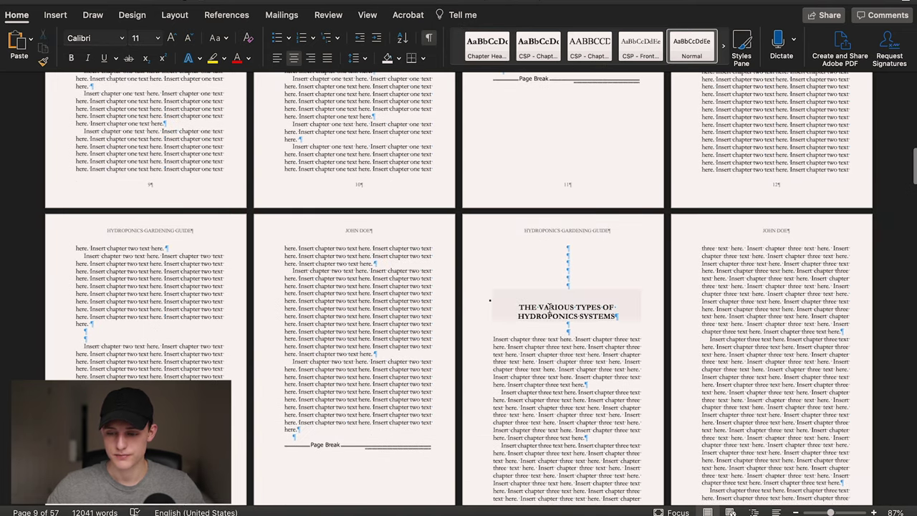
pyautogui.tripleClick(549, 308)
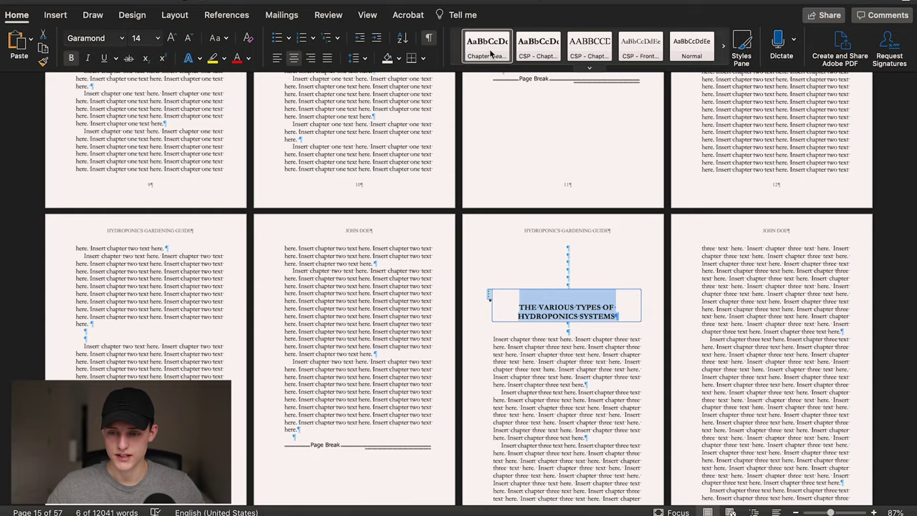
# Check the style of the "How to Select the Best Hydroponics System" and "How to Build Your Own Hydroponics Garden" headings, and go to the References page.
pyautogui.scroll(-15, 487, 159)
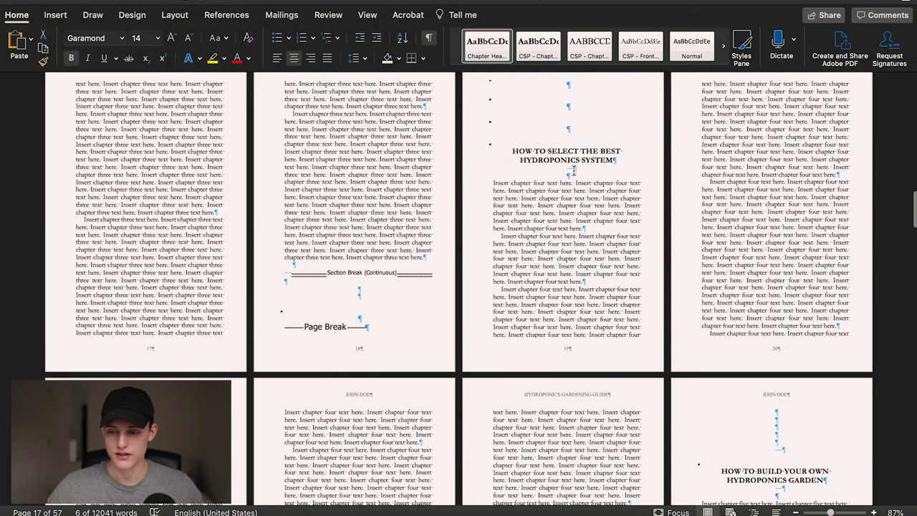
pyautogui.tripleClick(570, 160)
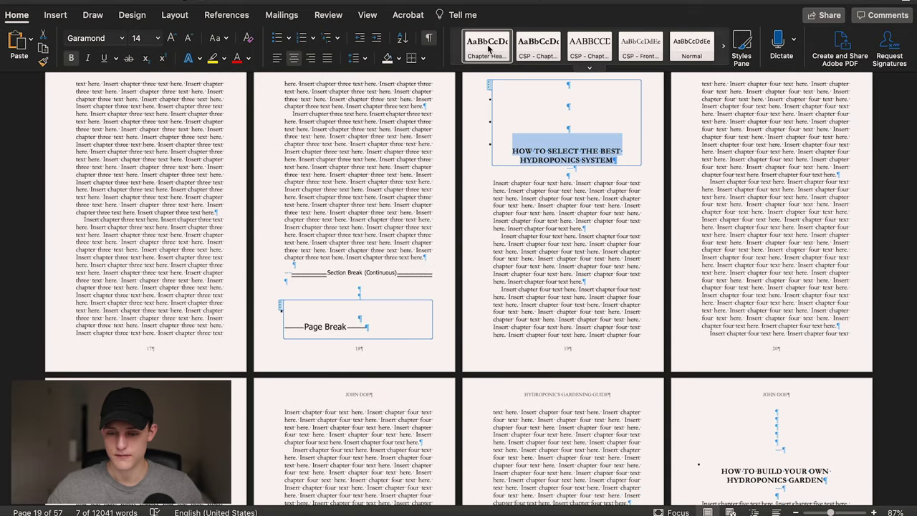
pyautogui.scroll(-10, 497, 186)
pyautogui.click(785, 163)
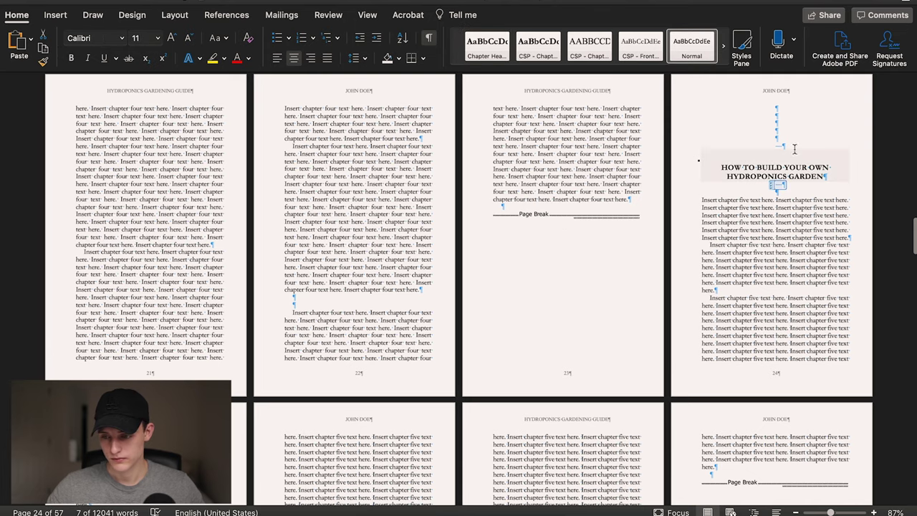
pyautogui.tripleClick(784, 163)
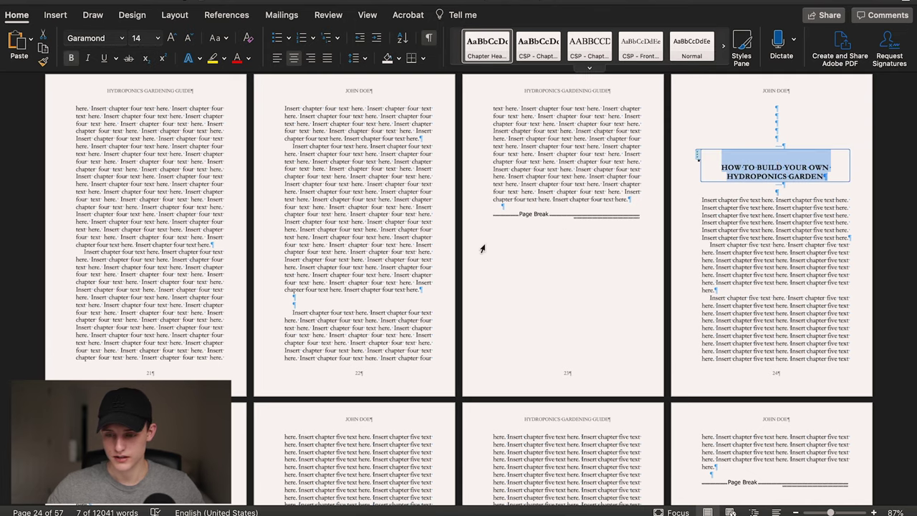
pyautogui.scroll(-20, 475, 147)
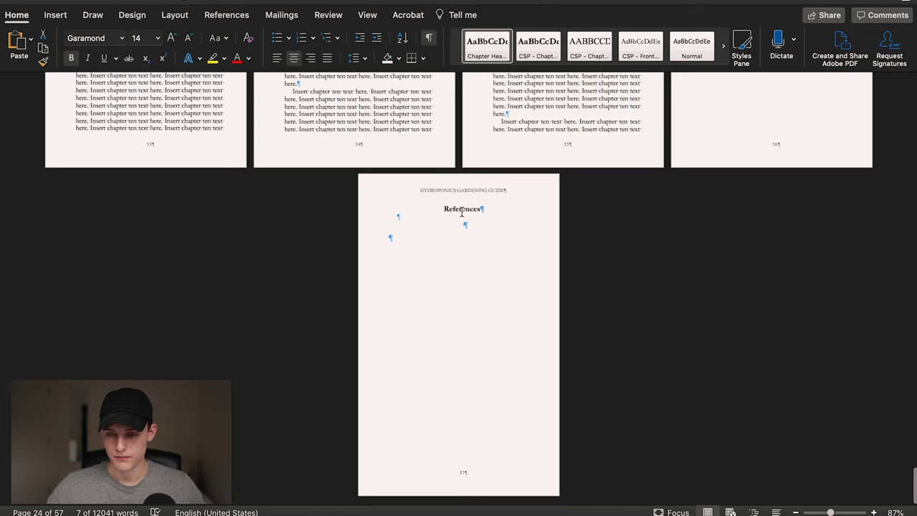
# Select the References heading on the last page to check its style, and return to the table of contents page.
pyautogui.tripleClick(462, 210)
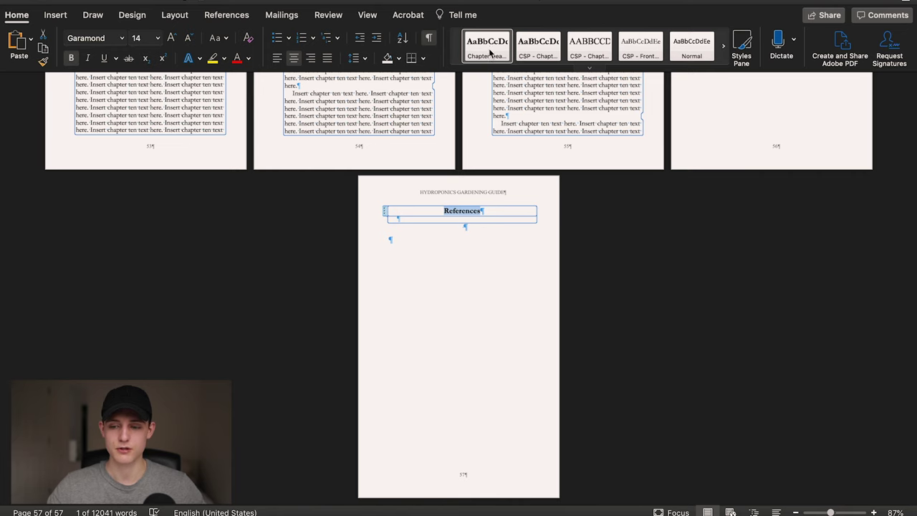
pyautogui.scroll(20, 480, 201)
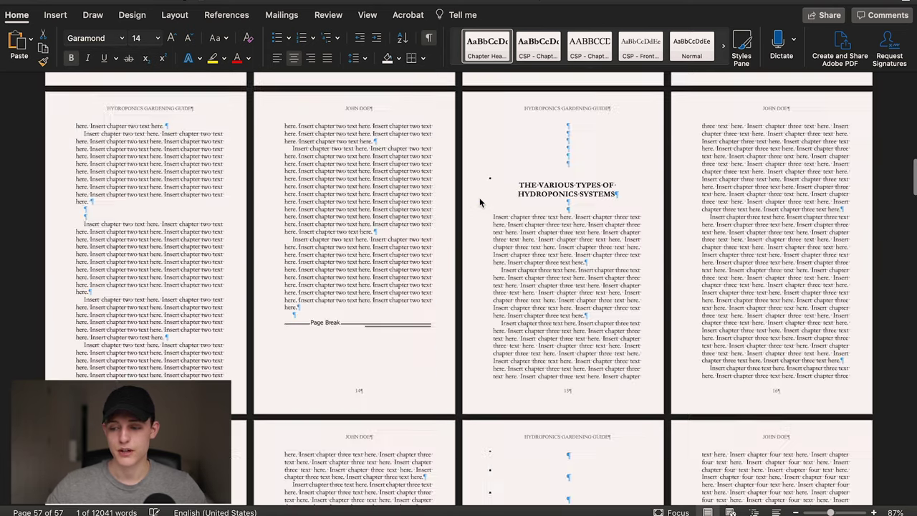
pyautogui.scroll(-3, 671, 331)
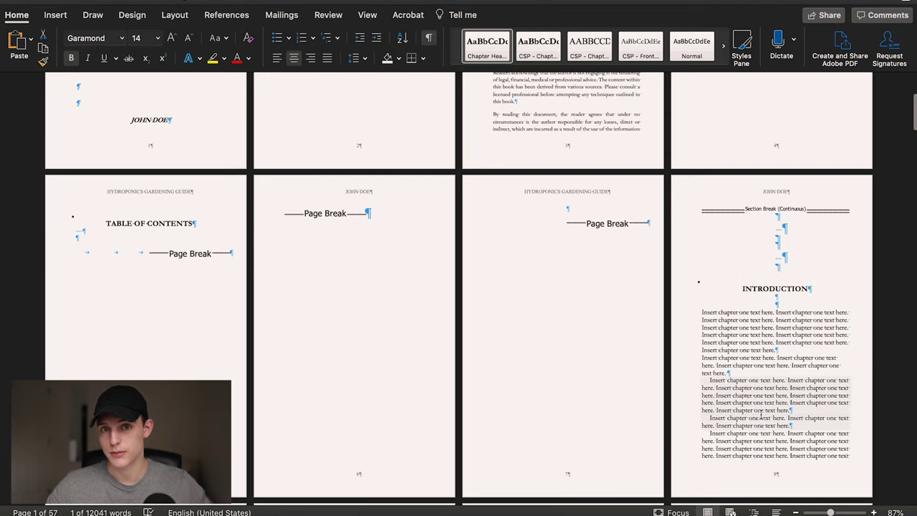
# Modify the Chapter Heading style from the Introduction heading so that it is added to the template, keeping its Garamond font.
pyautogui.tripleClick(766, 289)
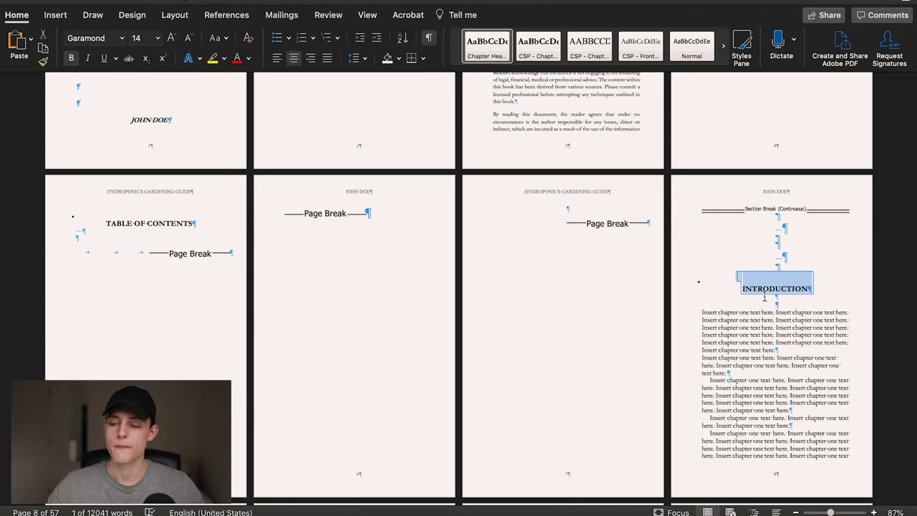
pyautogui.rightClick(501, 63)
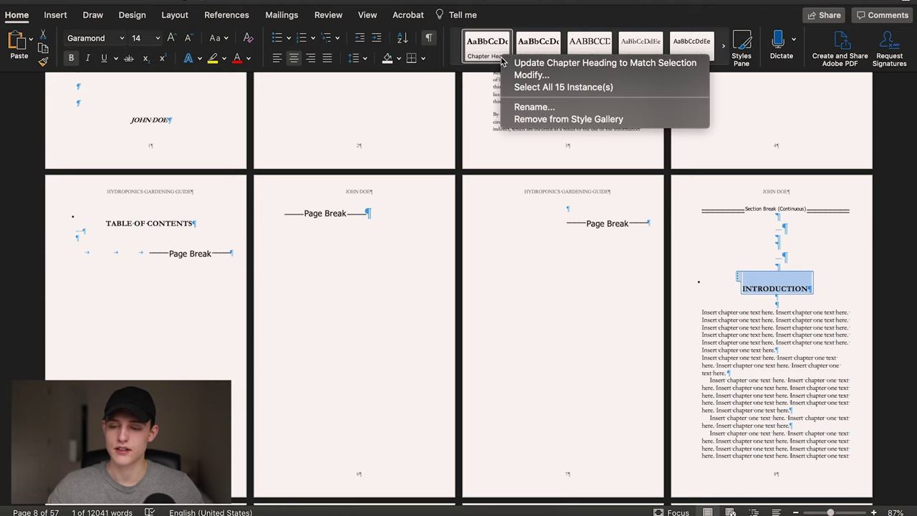
pyautogui.click(523, 76)
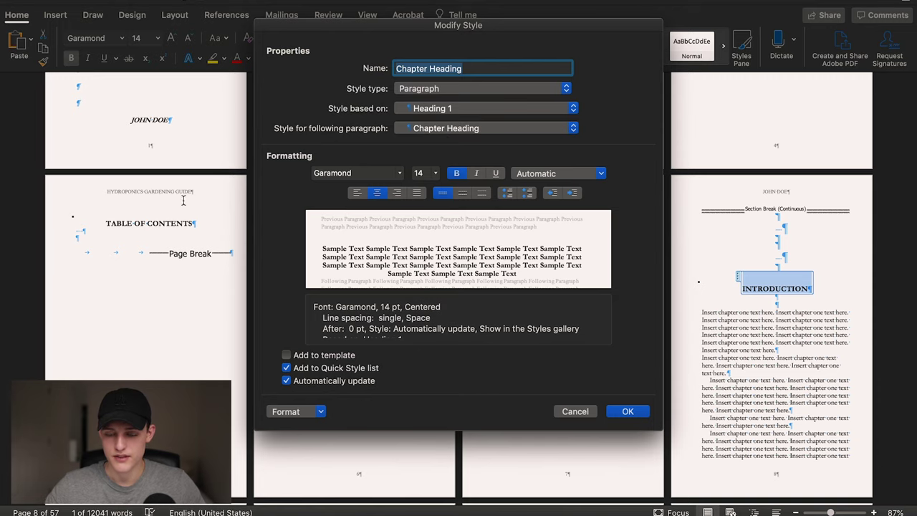
pyautogui.click(401, 174)
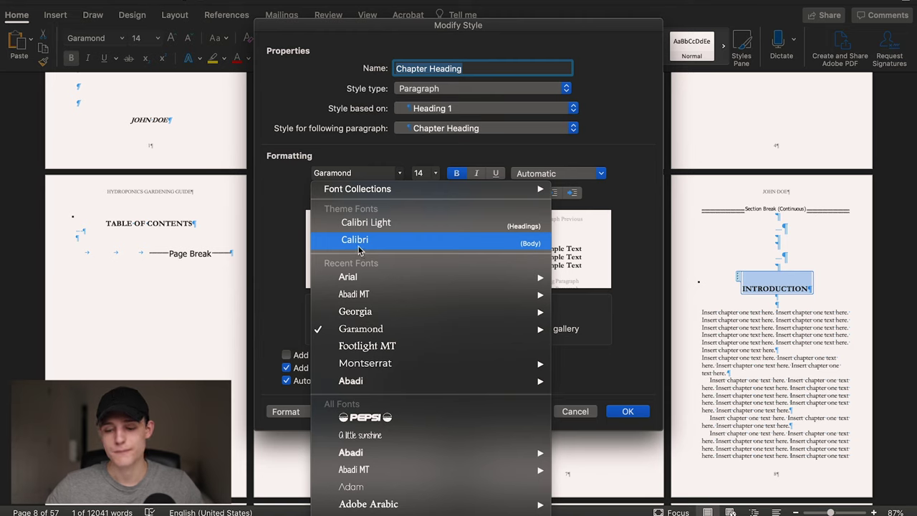
pyautogui.click(353, 148)
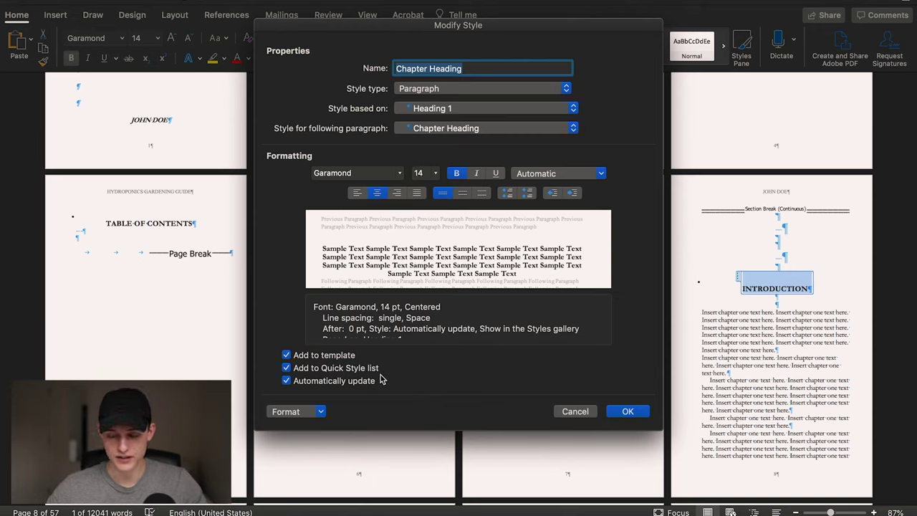
pyautogui.click(642, 415)
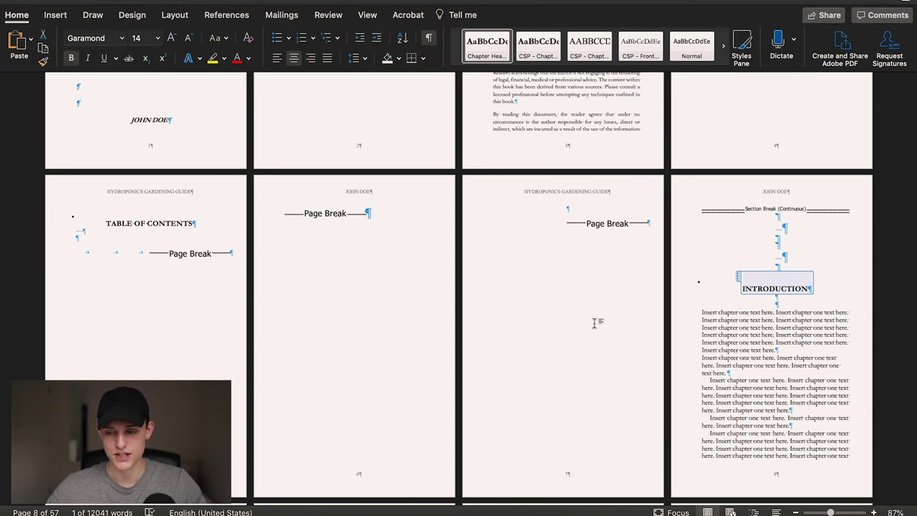
# Open the table of contents settings for an insertion at the blank line below the TABLE OF CONTENTS heading on page 5.
pyautogui.scroll(-4, 593, 324)
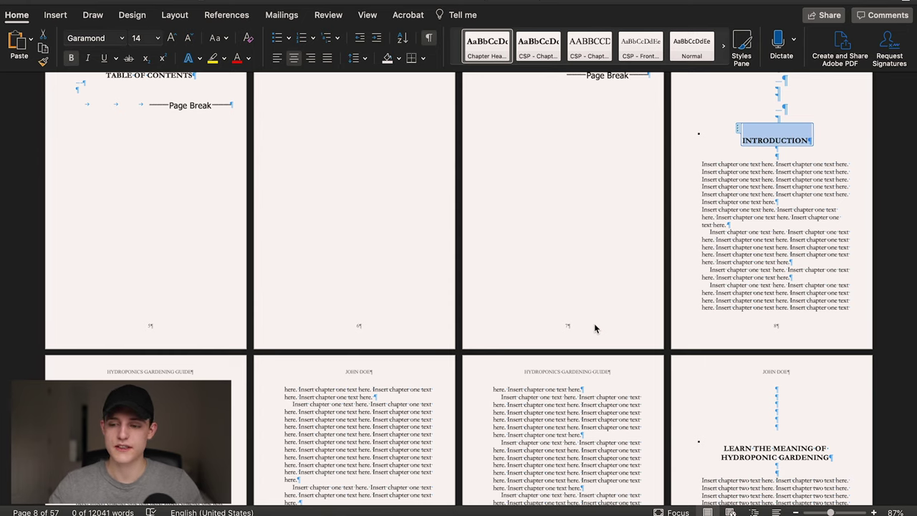
pyautogui.scroll(10, 625, 229)
pyautogui.scroll(-8, 625, 229)
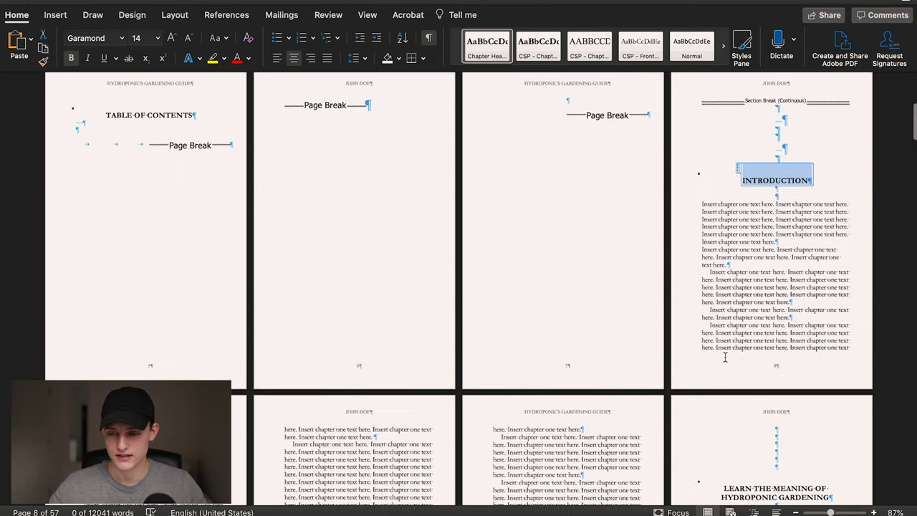
pyautogui.scroll(1, 523, 266)
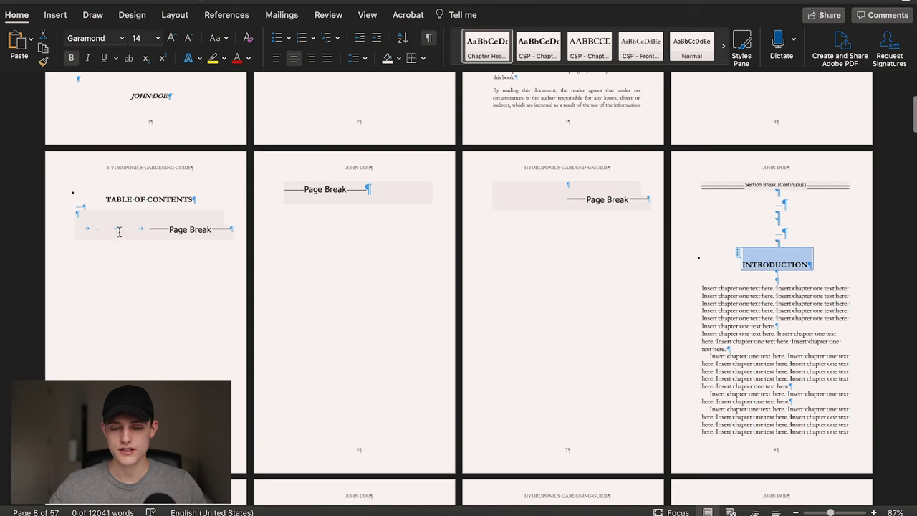
pyautogui.click(85, 214)
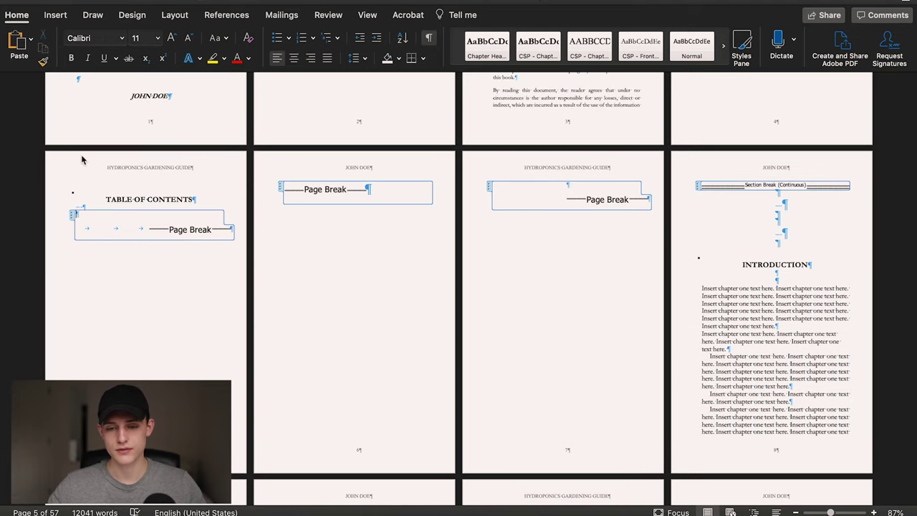
pyautogui.click(172, 0)
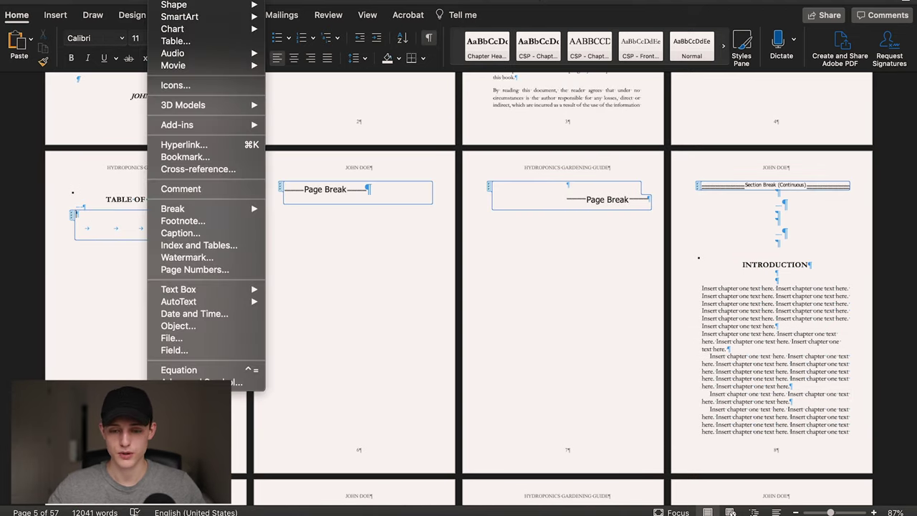
pyautogui.click(210, 247)
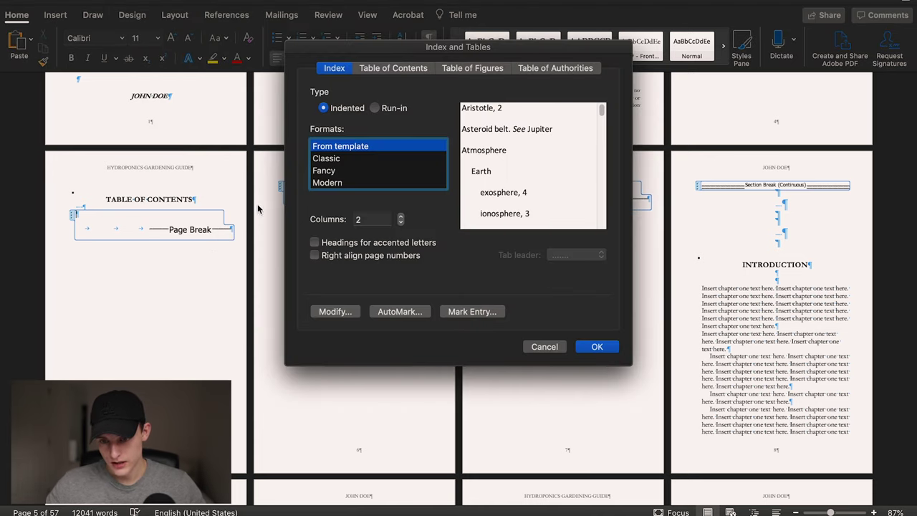
pyautogui.click(390, 72)
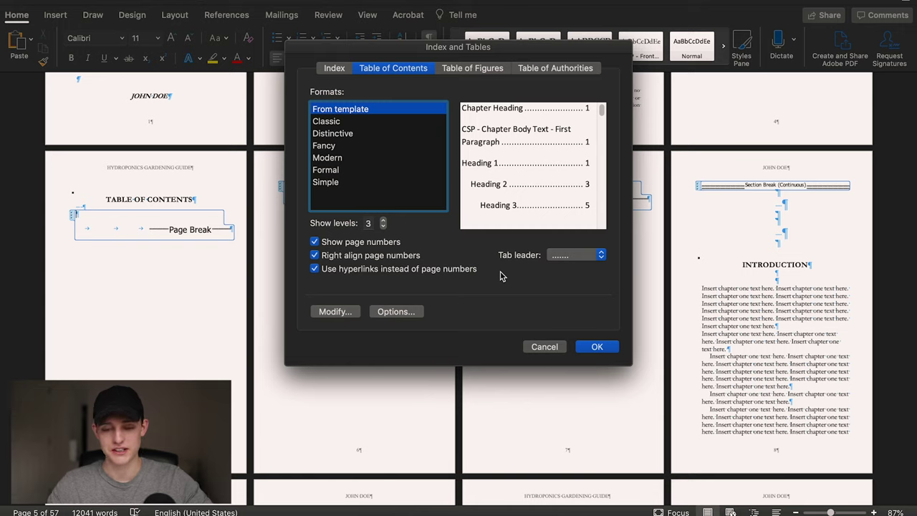
# Insert the table of contents with 1 level shown, right-aligned page numbers and hyperlinks turned off.
pyautogui.click(383, 226)
pyautogui.click(383, 226)
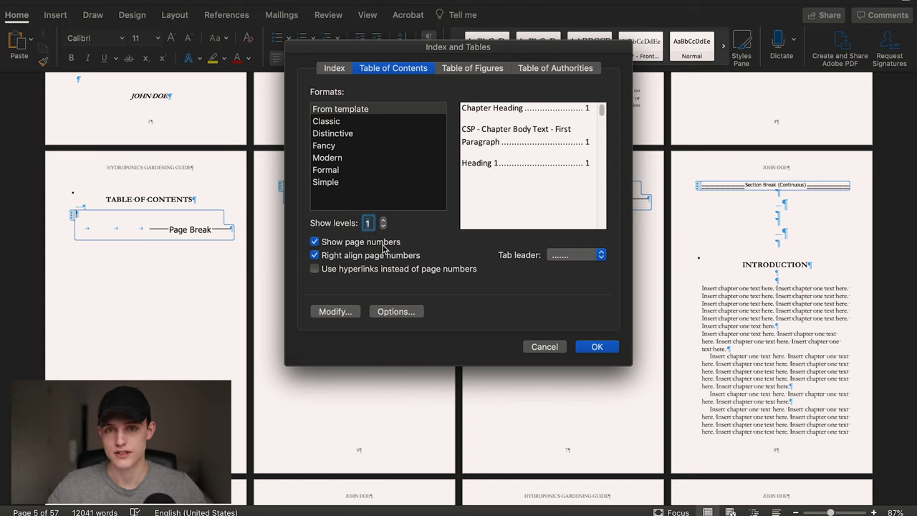
pyautogui.click(344, 310)
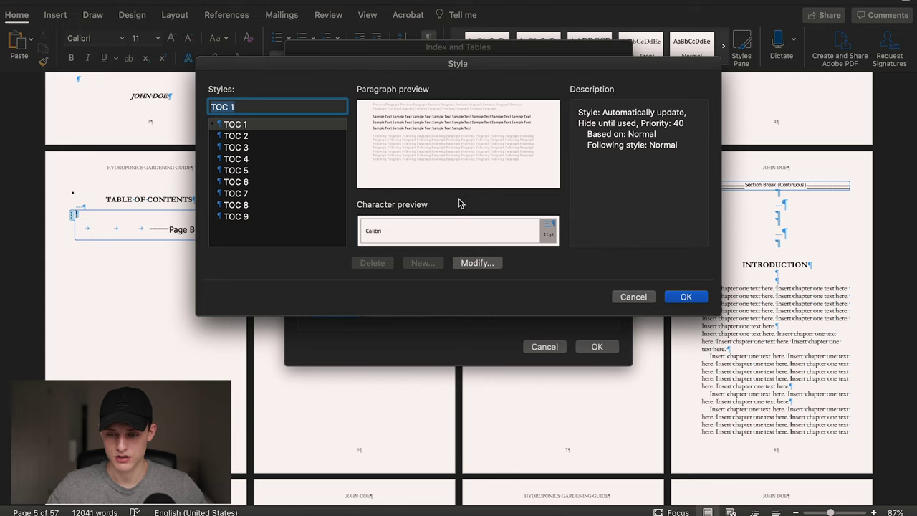
pyautogui.click(632, 297)
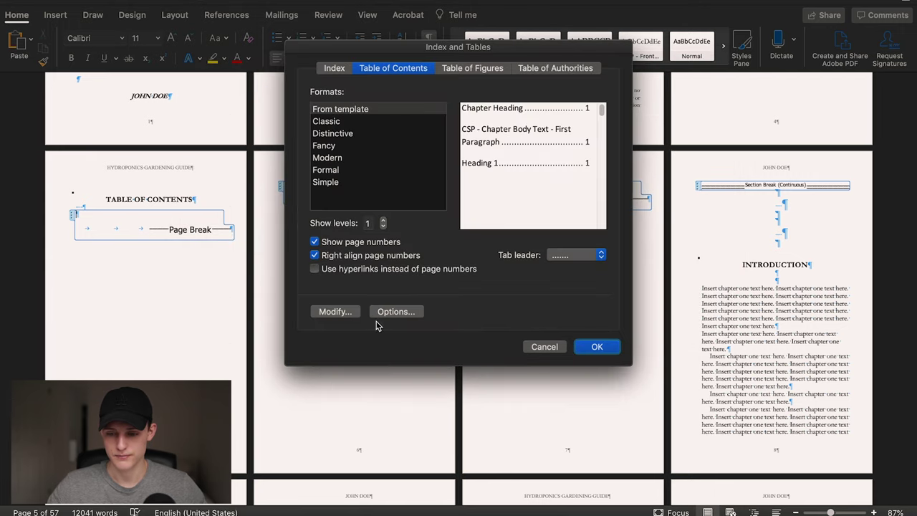
pyautogui.click(597, 347)
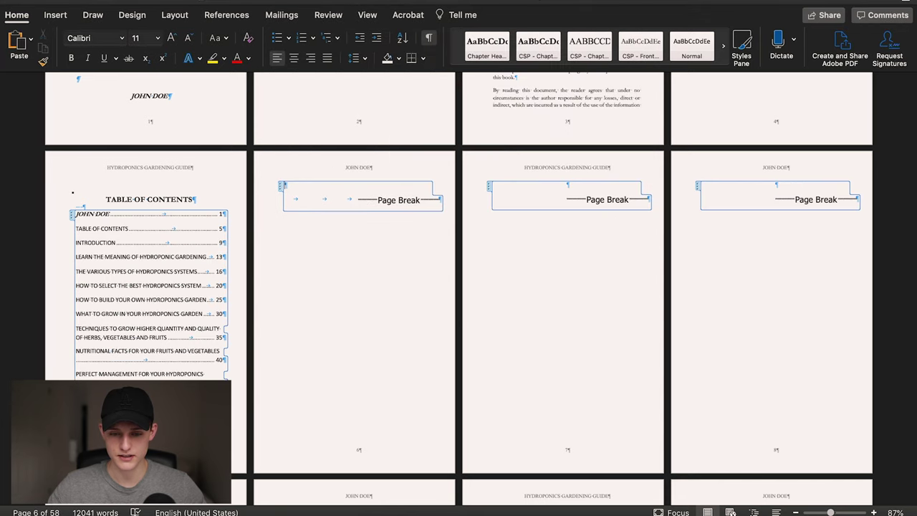
# Select the author name on the title page to check its style.
pyautogui.scroll(3, 100, 256)
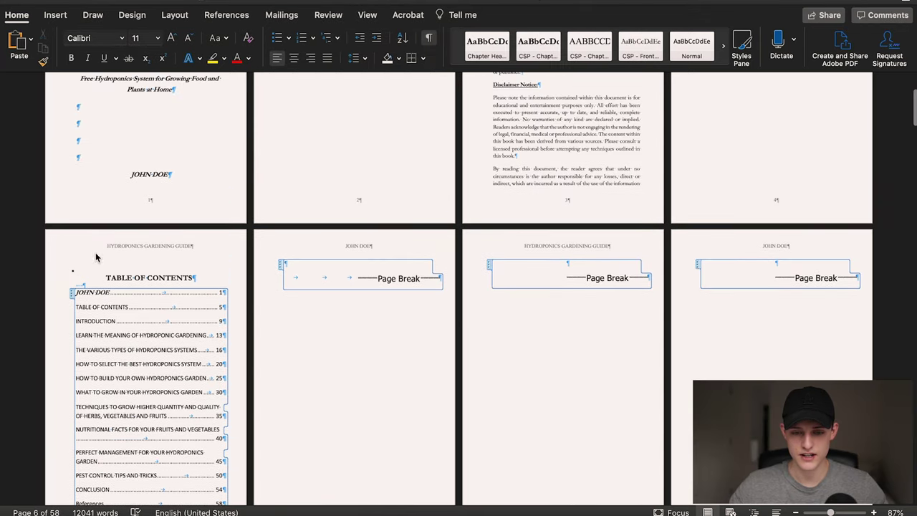
pyautogui.doubleClick(159, 175)
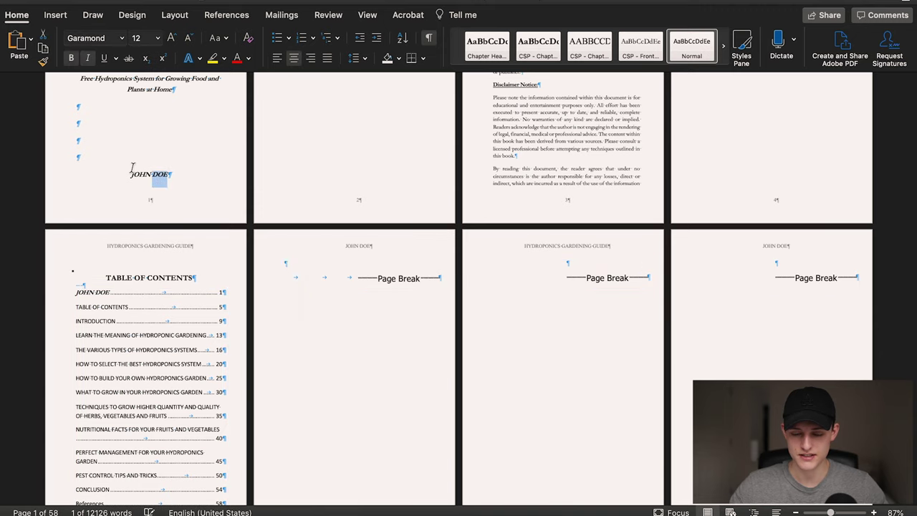
pyautogui.click(139, 176)
pyautogui.tripleClick(144, 178)
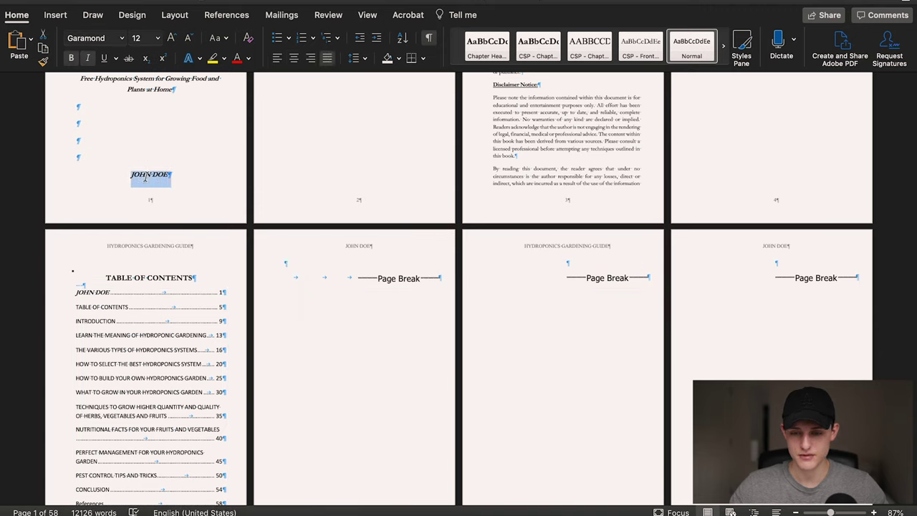
# Delete the author name entry from the first line of the table of contents.
pyautogui.click(122, 300)
pyautogui.click(122, 299)
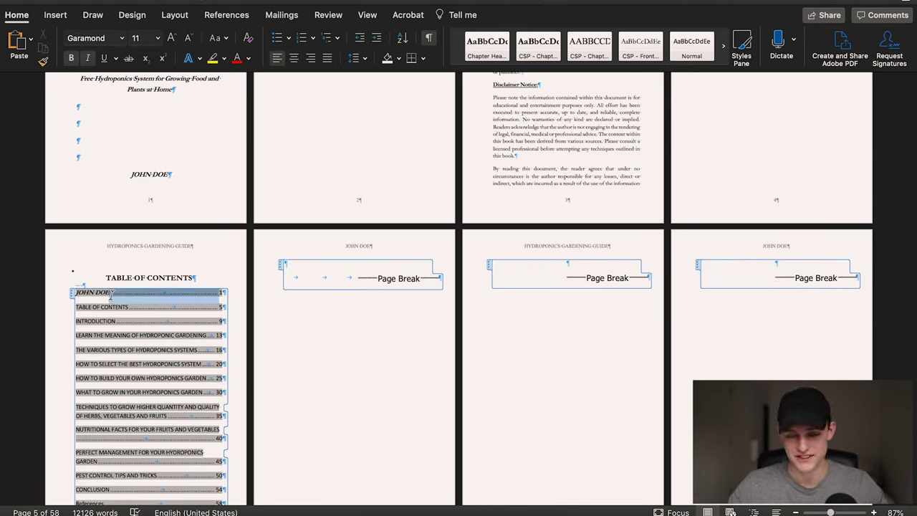
pyautogui.click(220, 292)
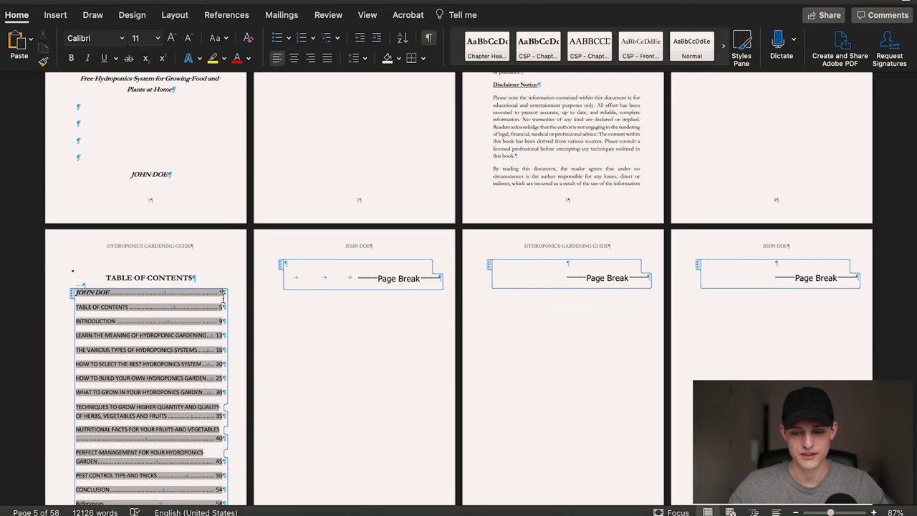
pyautogui.moveTo(222, 292); pyautogui.dragTo(73, 294)
pyautogui.press('BackSpace')
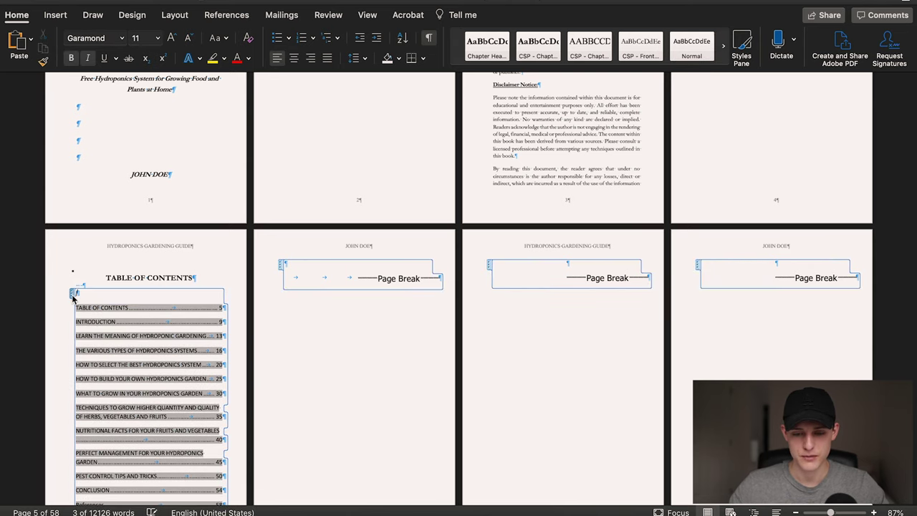
pyautogui.press('Delete')
# Delete the TABLE OF CONTENTS entry from the generated list on page 5.
pyautogui.click(166, 327)
pyautogui.scroll(-1, 164, 324)
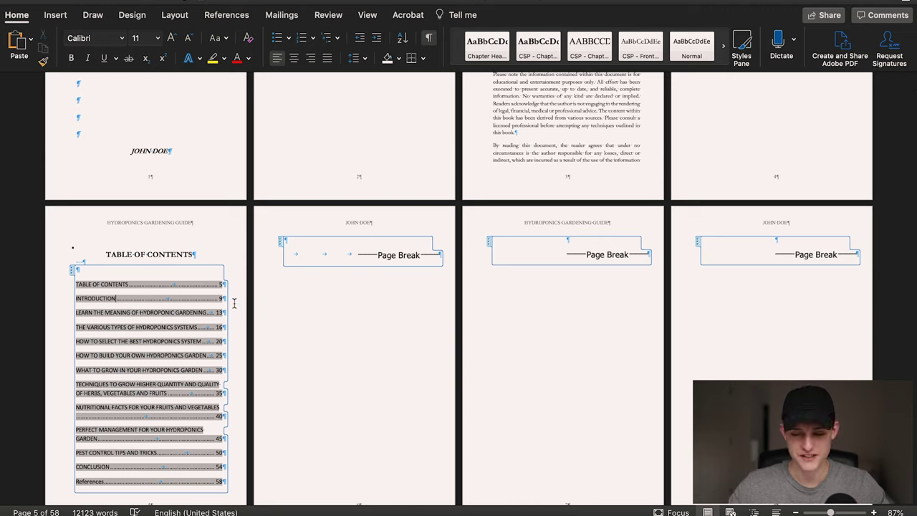
pyautogui.moveTo(222, 284); pyautogui.dragTo(63, 287)
pyautogui.press('BackSpace')
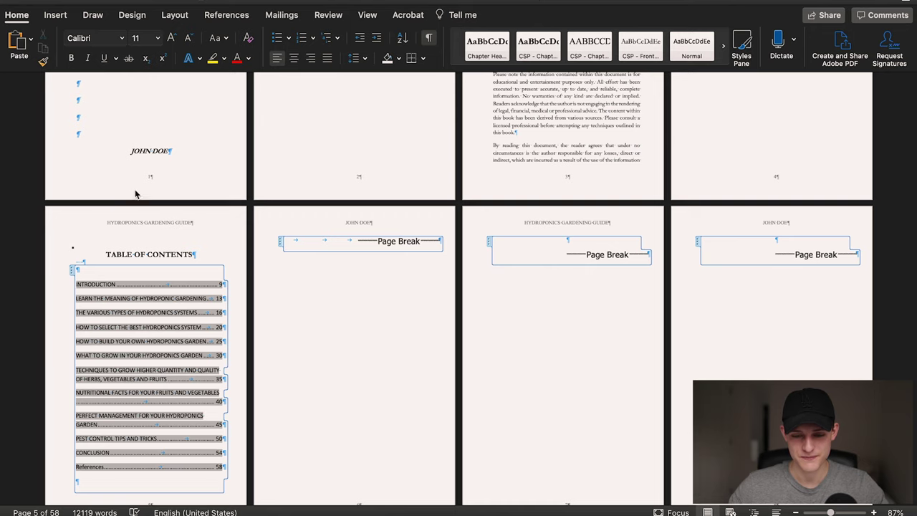
# Change the font of all the table of contents entries to Garamond.
pyautogui.scroll(-3, 143, 215)
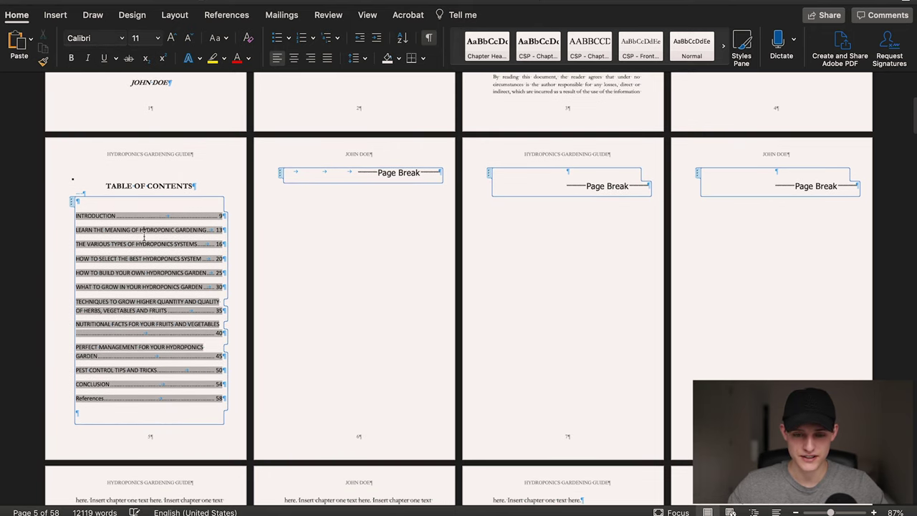
pyautogui.moveTo(200, 419); pyautogui.dragTo(80, 207)
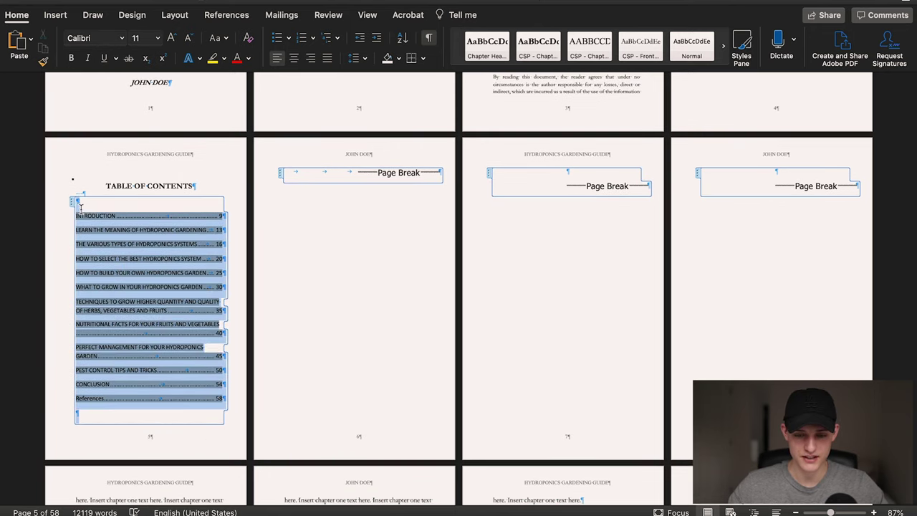
pyautogui.click(122, 38)
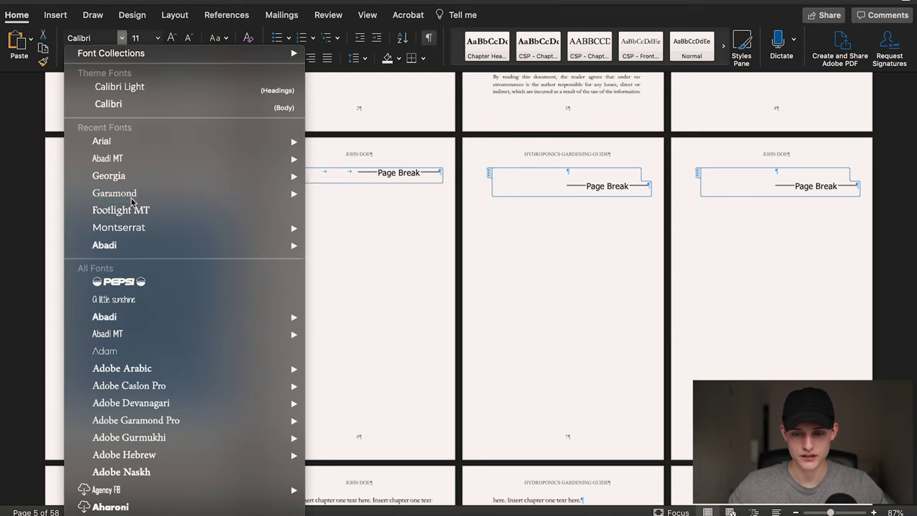
pyautogui.press('Escape')
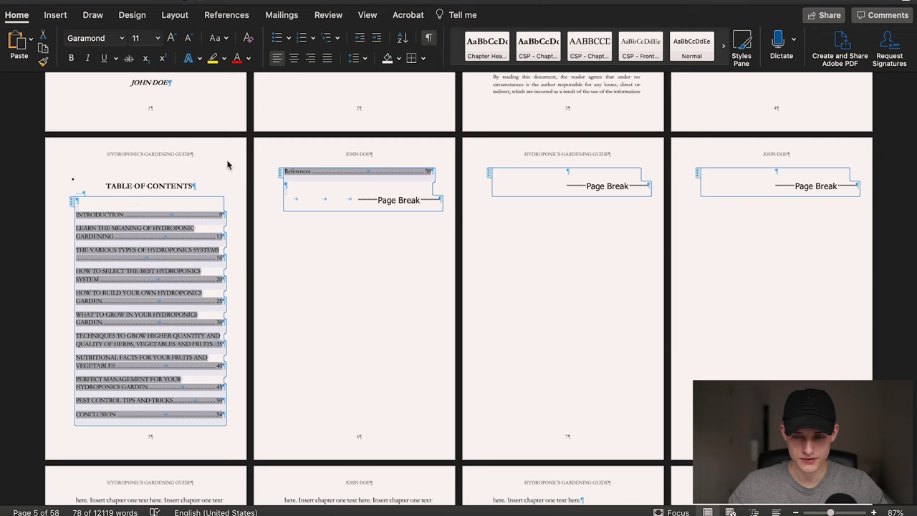
# Remove the blank line above the INTRODUCTION entry and make all the table of contents entries bold.
pyautogui.click(76, 214)
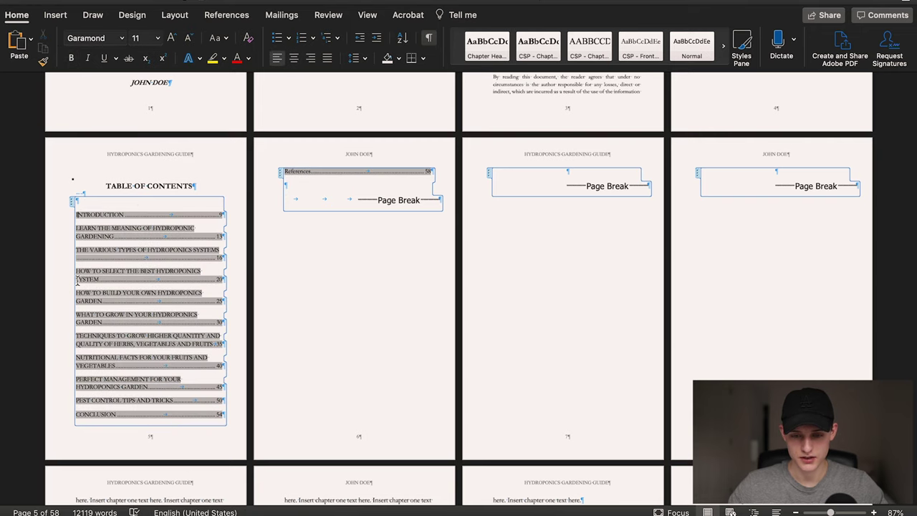
pyautogui.press('BackSpace')
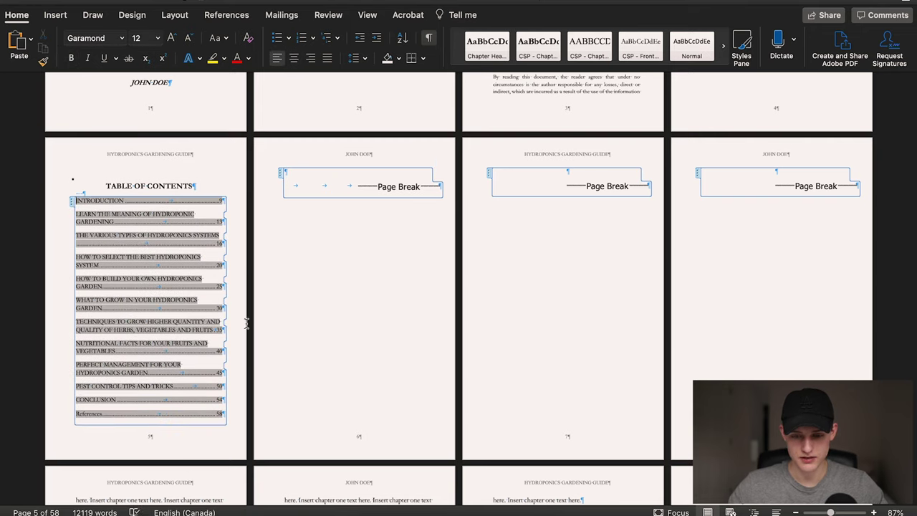
pyautogui.moveTo(222, 416); pyautogui.dragTo(76, 199)
pyautogui.click(71, 57)
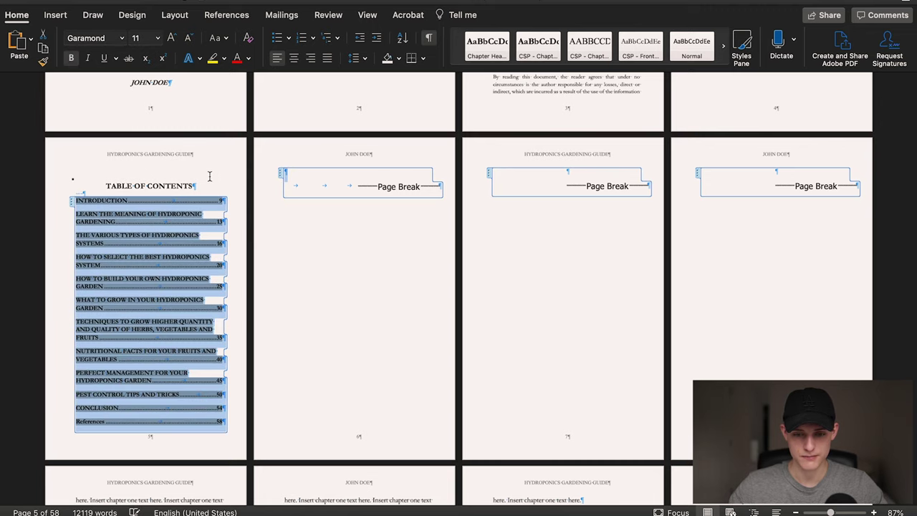
# Check the table of contents page numbers against the chapter pages and the page breaks that follow the contents page.
pyautogui.click(205, 176)
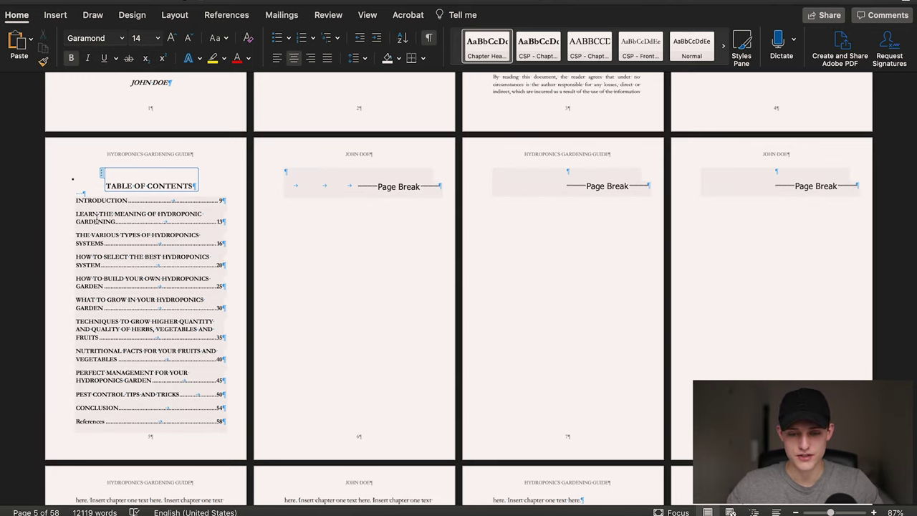
pyautogui.scroll(-10, 123, 227)
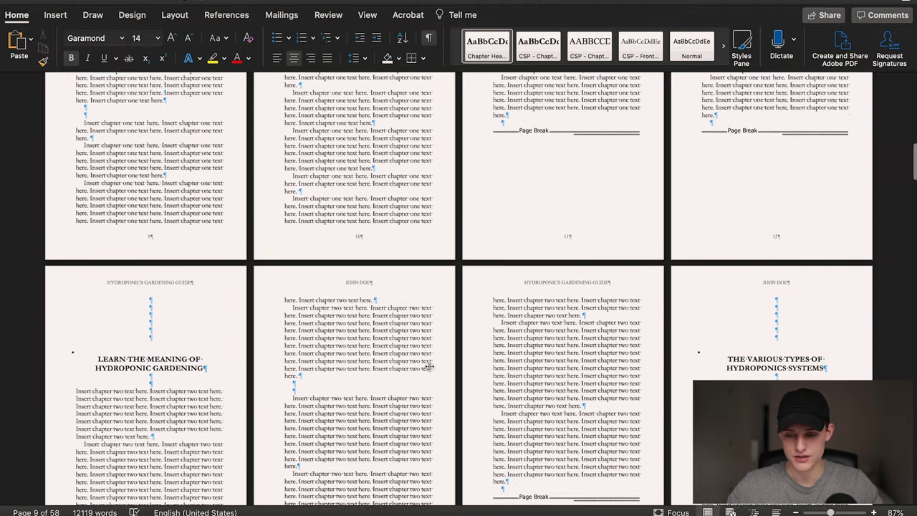
pyautogui.scroll(-5, 158, 341)
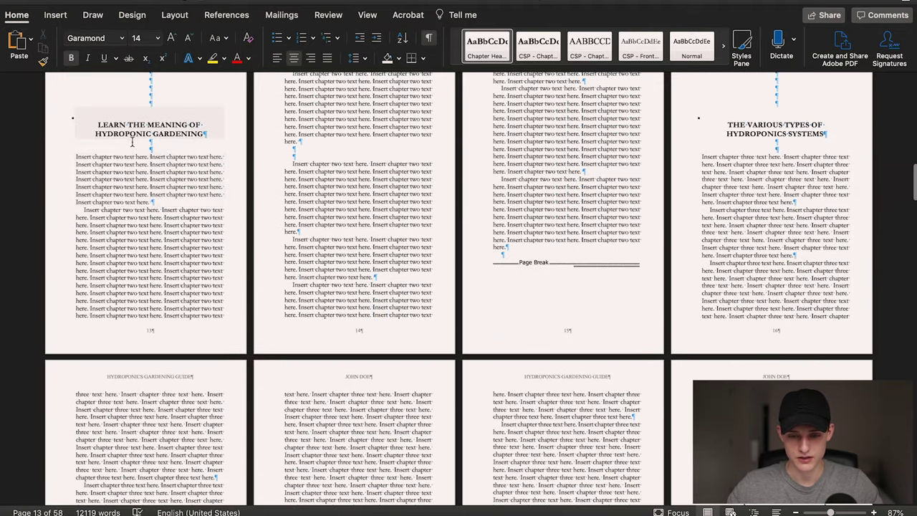
pyautogui.moveTo(141, 337); pyautogui.dragTo(180, 316)
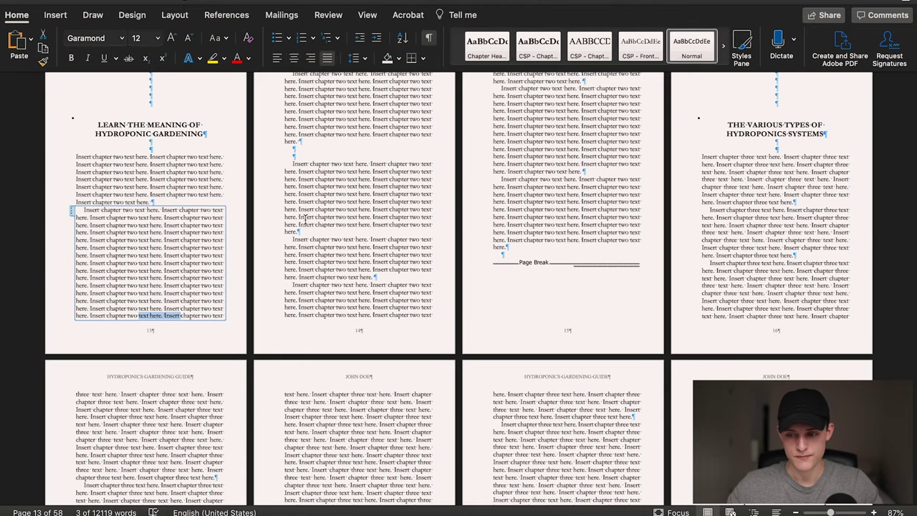
pyautogui.scroll(15, 306, 218)
pyautogui.scroll(-10, 307, 219)
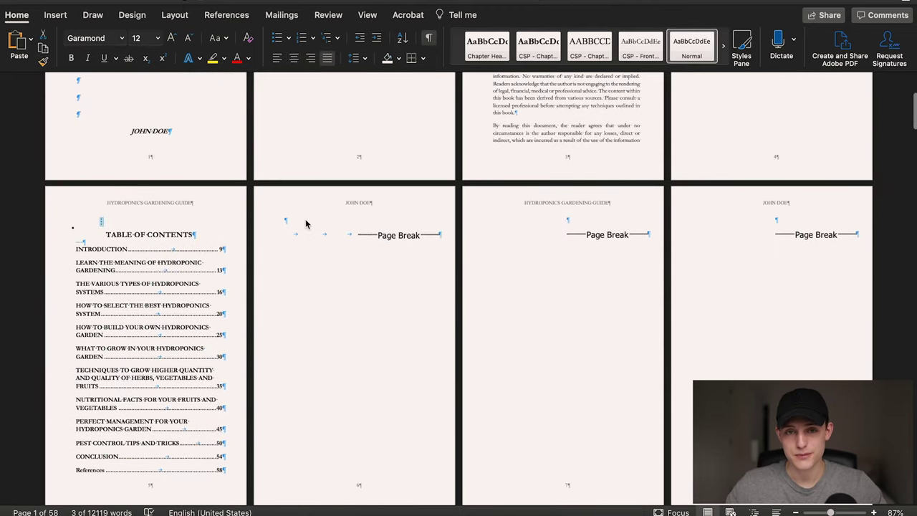
pyautogui.scroll(-1, 309, 246)
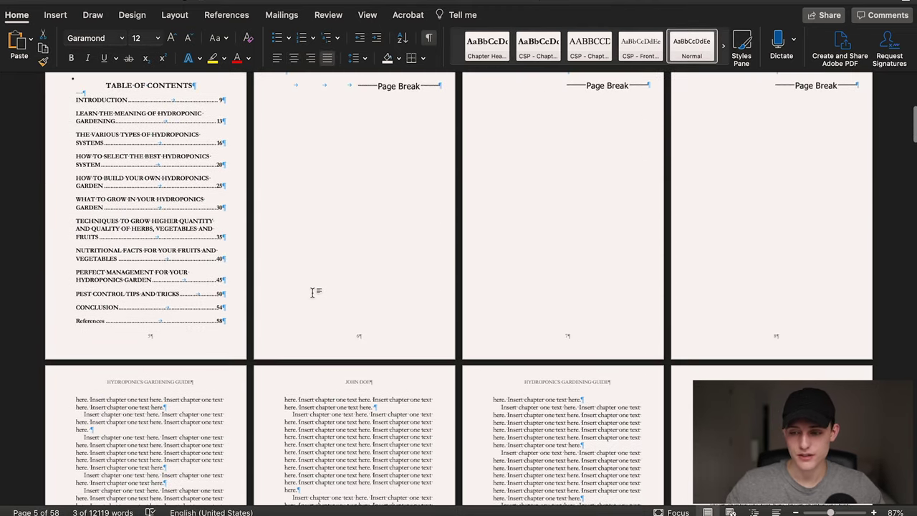
pyautogui.scroll(2, 422, 327)
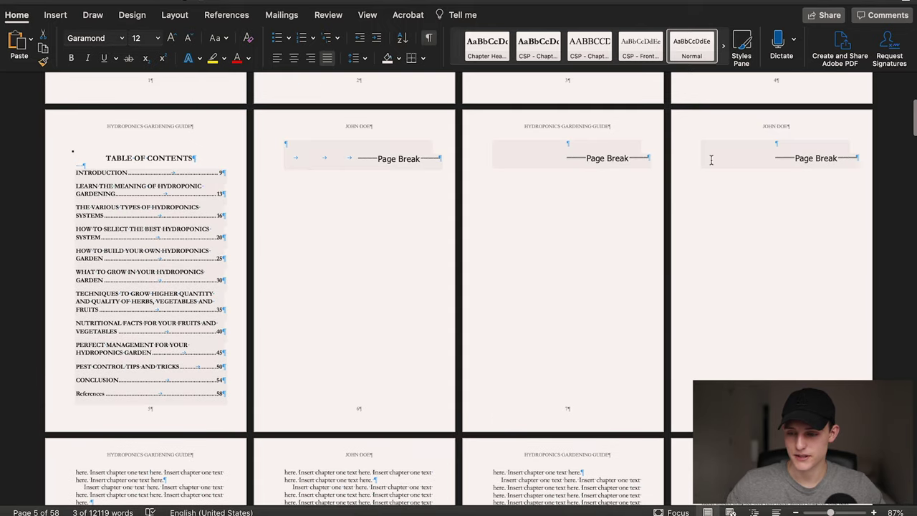
pyautogui.scroll(1, 258, 429)
pyautogui.scroll(-5, 394, 401)
pyautogui.scroll(5, 538, 372)
pyautogui.scroll(-8, 674, 340)
pyautogui.scroll(5, 700, 305)
pyautogui.scroll(2, 698, 306)
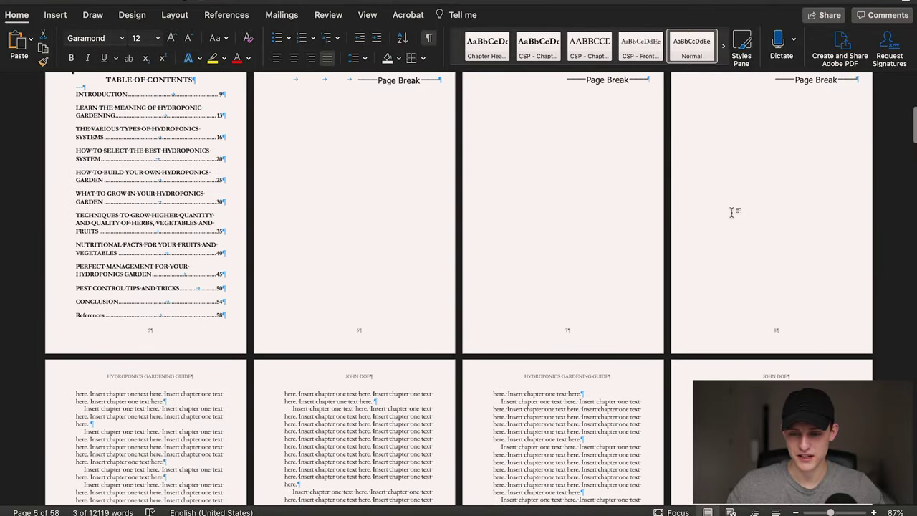
pyautogui.scroll(5, 735, 212)
# Try to adjust the spacing of the INTRODUCTION heading on page 9 by deleting blank lines above it.
pyautogui.click(740, 324)
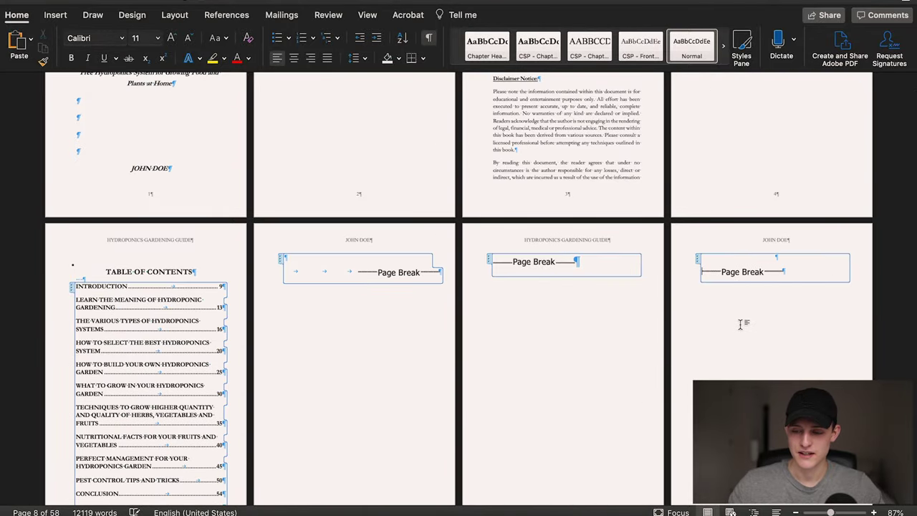
pyautogui.scroll(-4, 613, 296)
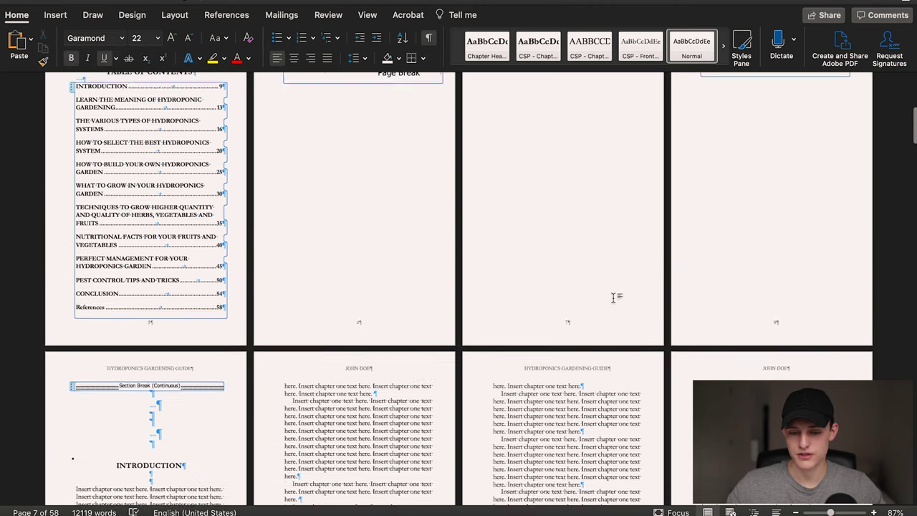
pyautogui.scroll(-2, 117, 353)
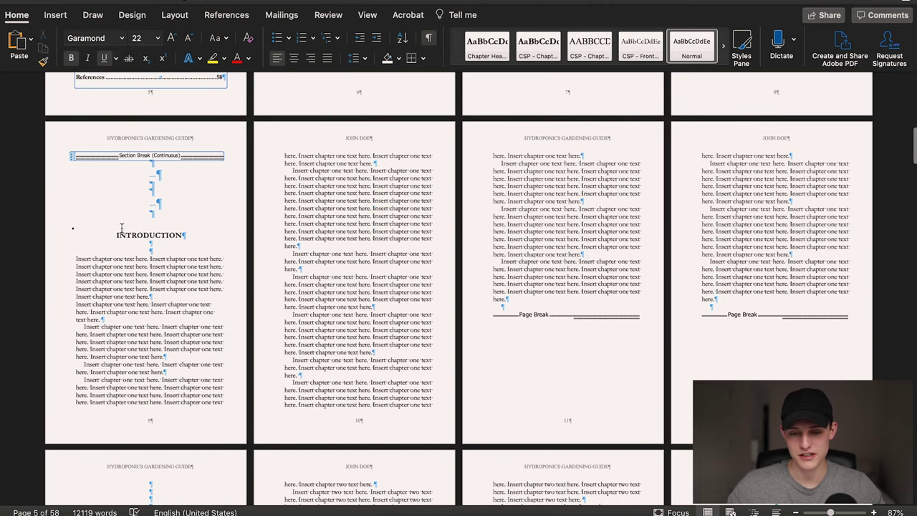
pyautogui.press('super+v')
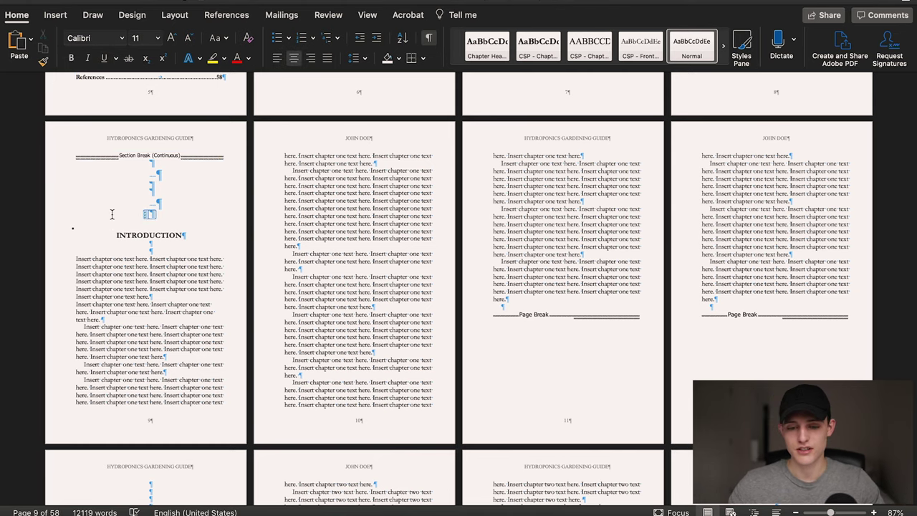
pyautogui.press('super+z')
pyautogui.press('BackSpace')
pyautogui.press('BackSpace')
pyautogui.press('BackSpace')
pyautogui.press('BackSpace')
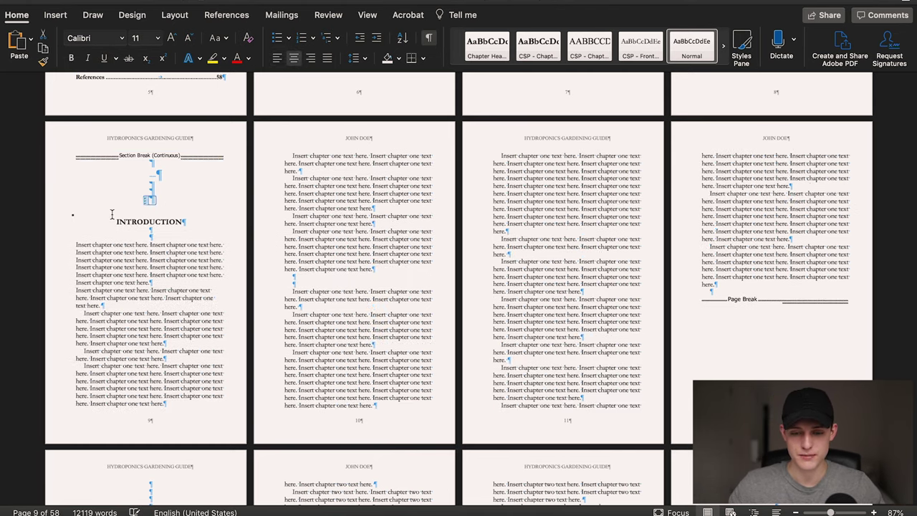
# Undo the recent edits back to the point before the generated table of contents was inserted.
pyautogui.press('super+z')
pyautogui.press('super+z')
pyautogui.press('super+z')
pyautogui.press('super+z')
pyautogui.press('super+z')
pyautogui.press('super+z')
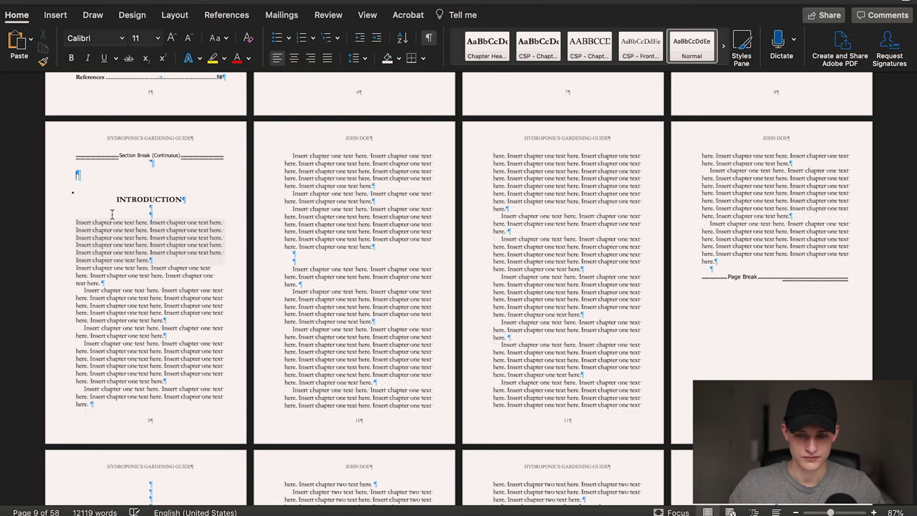
pyautogui.press('super+z')
pyautogui.press('super+z')
pyautogui.press('super+z')
pyautogui.press('super+z')
pyautogui.press('super+z')
pyautogui.press('super+z')
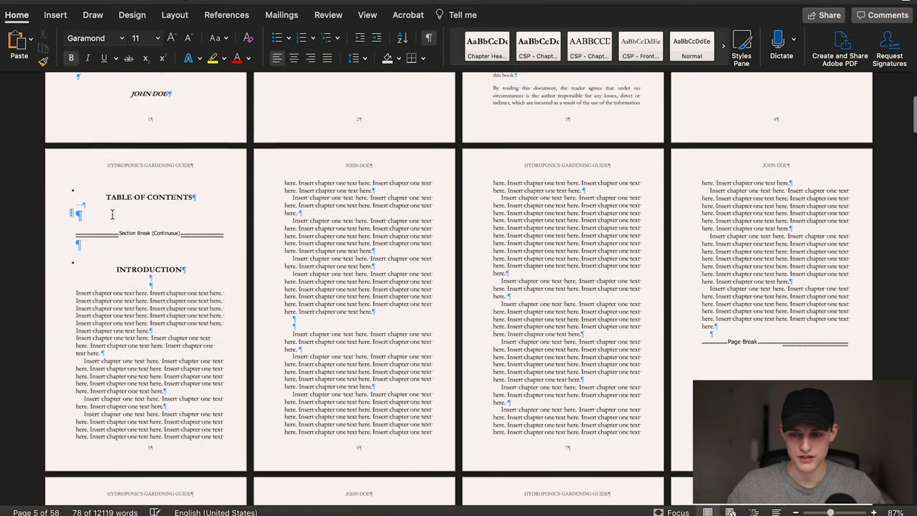
pyautogui.press('super+z')
pyautogui.press('super+z')
pyautogui.press('super+z')
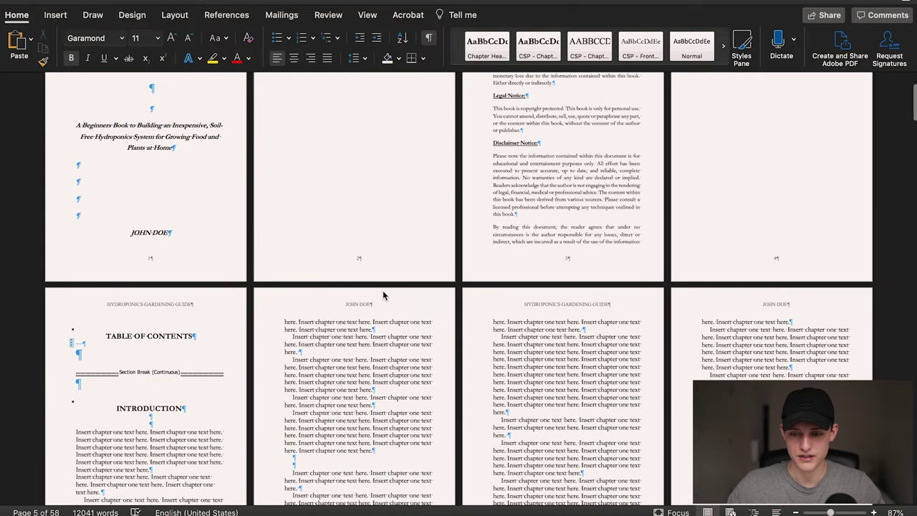
# Insert three page breaks directly before the INTRODUCTION heading on page 5.
pyautogui.click(119, 245)
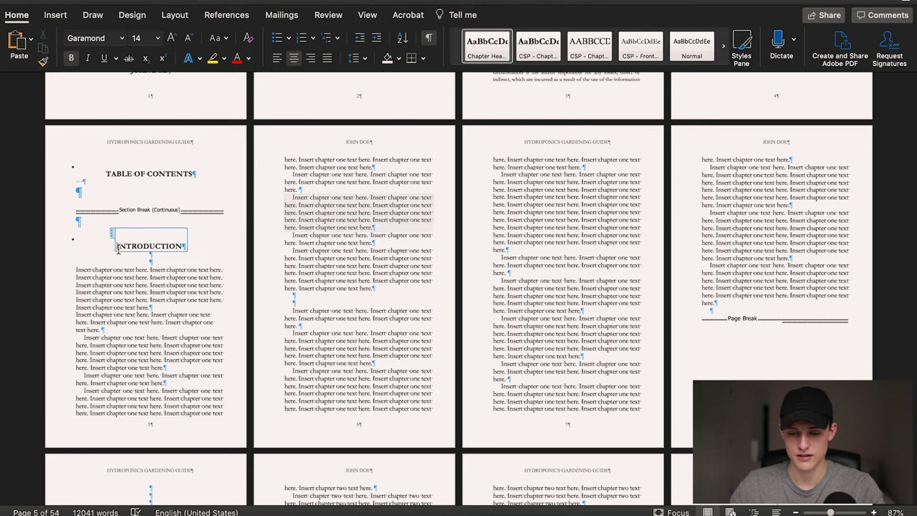
pyautogui.press('super+Return')
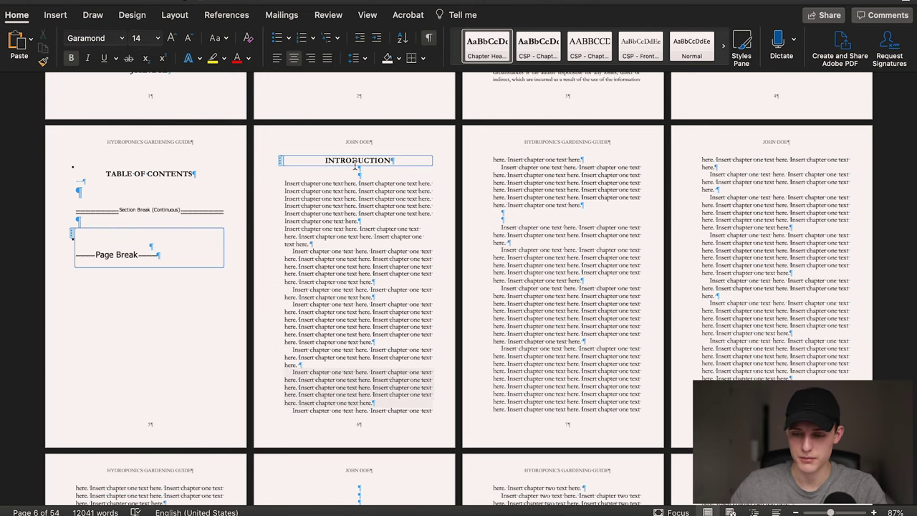
pyautogui.press('super+Return')
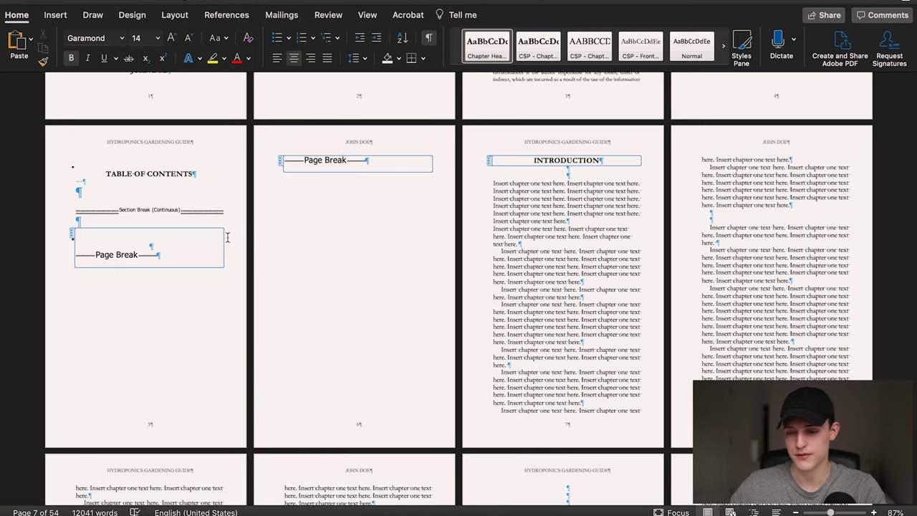
pyautogui.press('super+Return')
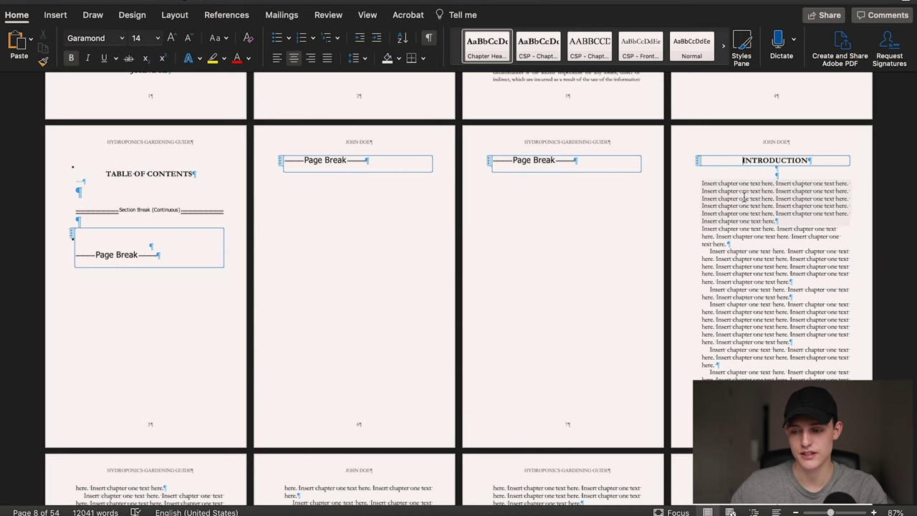
# Insert an automatic one-level table of contents below the TABLE OF CONTENTS heading, using the From template format with a dotted tab leader.
pyautogui.moveTo(206, 180); pyautogui.dragTo(131, 236)
pyautogui.click(123, 184)
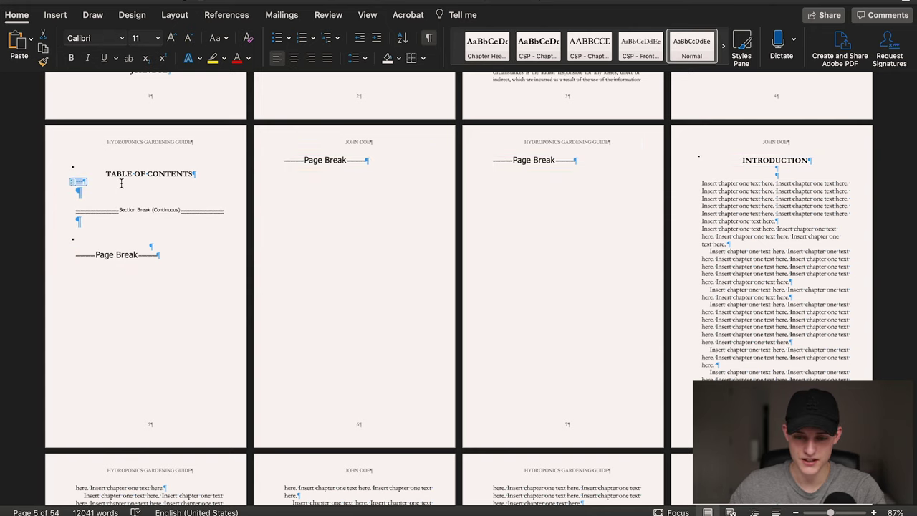
pyautogui.click(166, 6)
pyautogui.moveTo(213, 296)
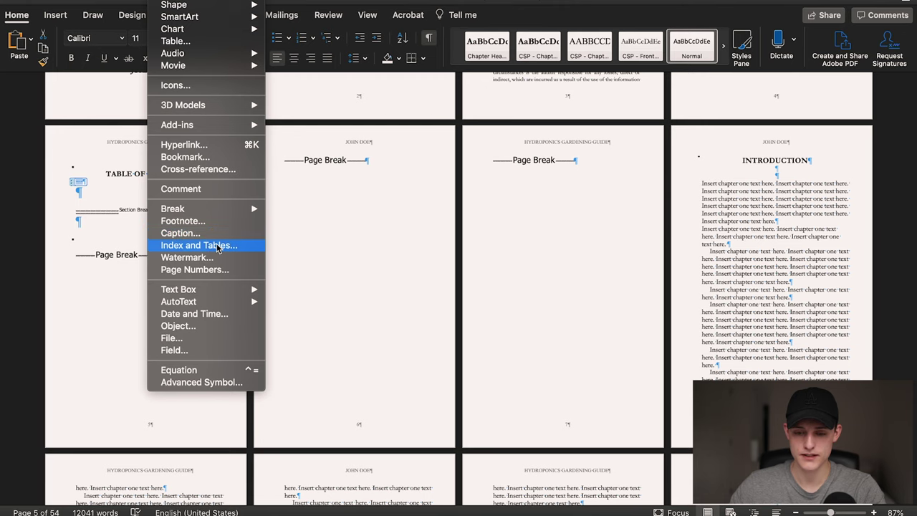
pyautogui.click(207, 245)
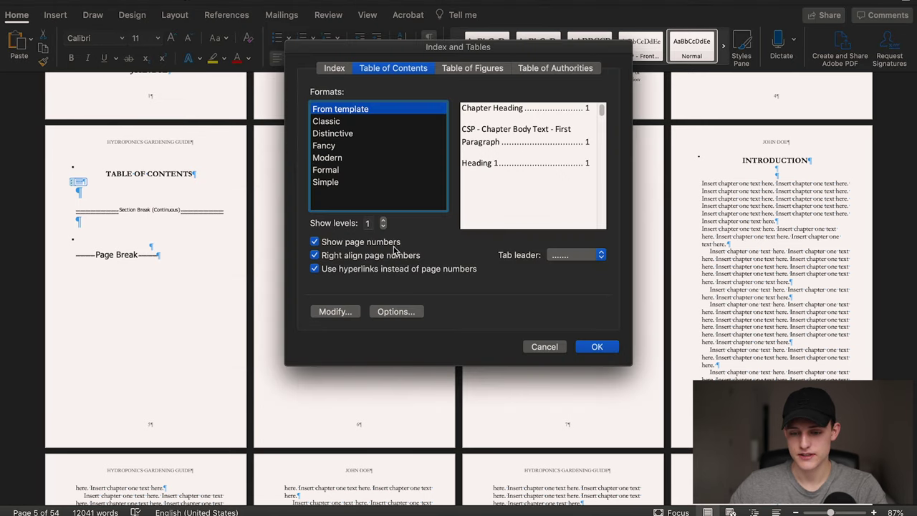
pyautogui.click(596, 346)
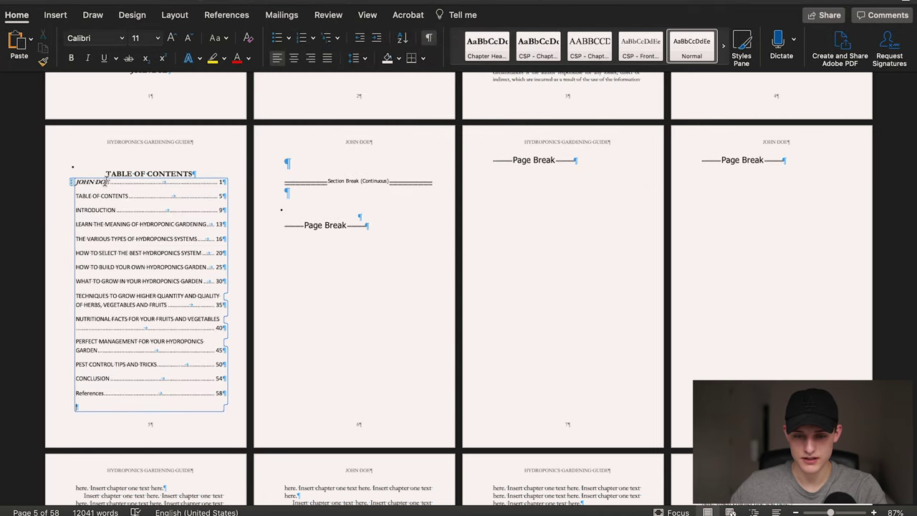
# Delete the author name and TABLE OF CONTENTS entries from the top of the generated list.
pyautogui.click(223, 201)
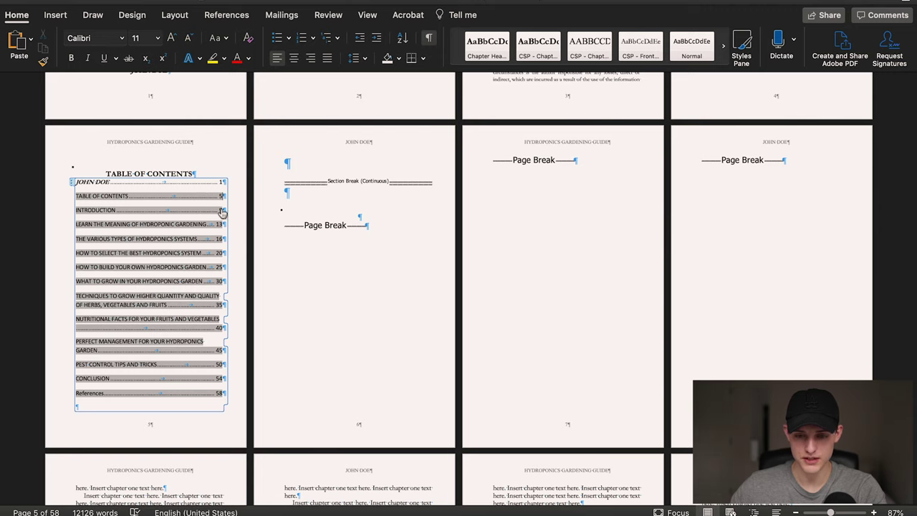
pyautogui.moveTo(219, 209); pyautogui.dragTo(151, 423)
pyautogui.press('Delete')
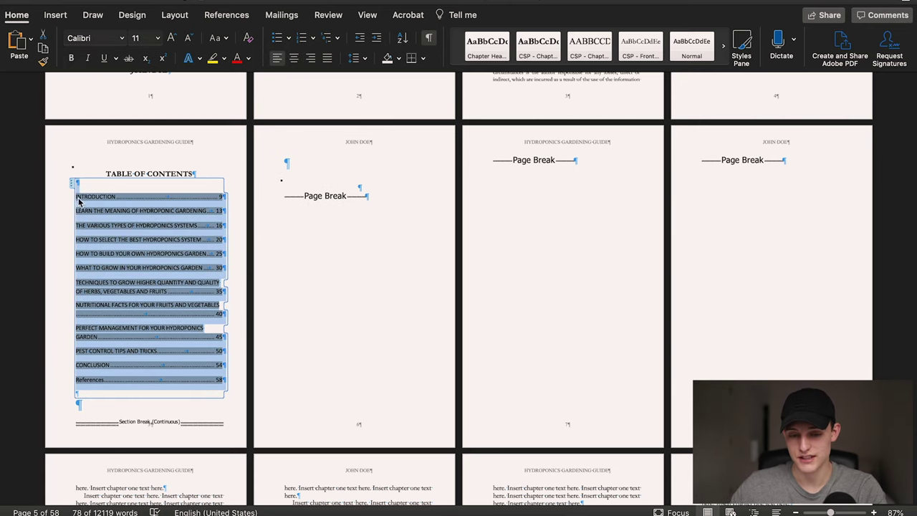
# Try to remove the blank line above the INTRODUCTION entry in the generated list.
pyautogui.click(78, 201)
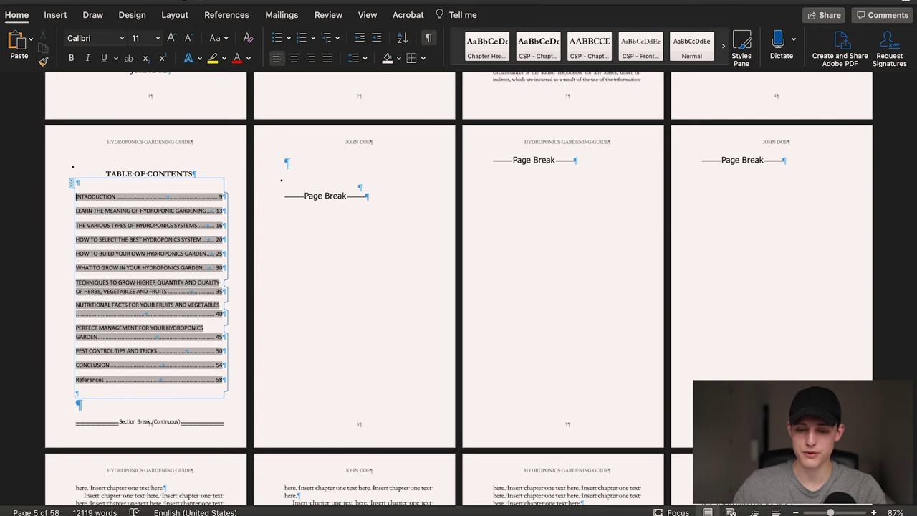
pyautogui.press('BackSpace')
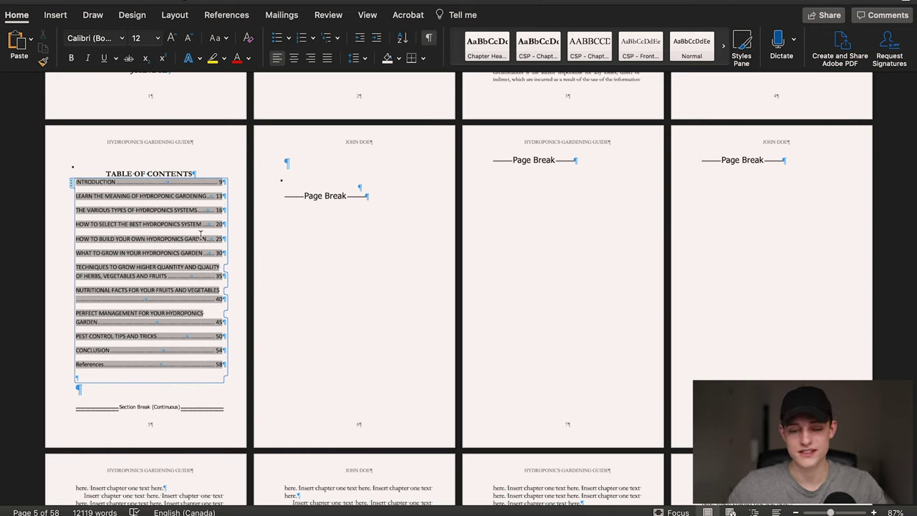
pyautogui.press('super+z')
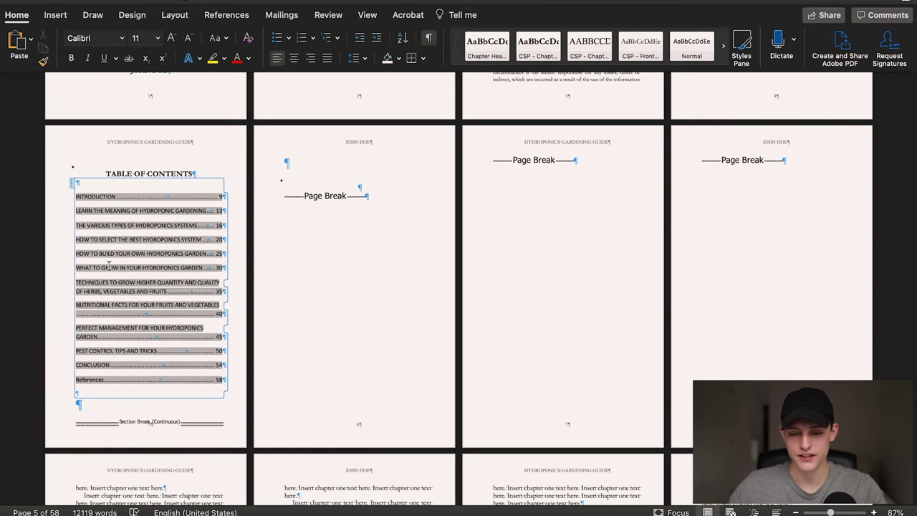
# Make all the table of contents entries bold in Garamond and remove the blank line above the INTRODUCTION entry.
pyautogui.press('super+a')
pyautogui.click(222, 379)
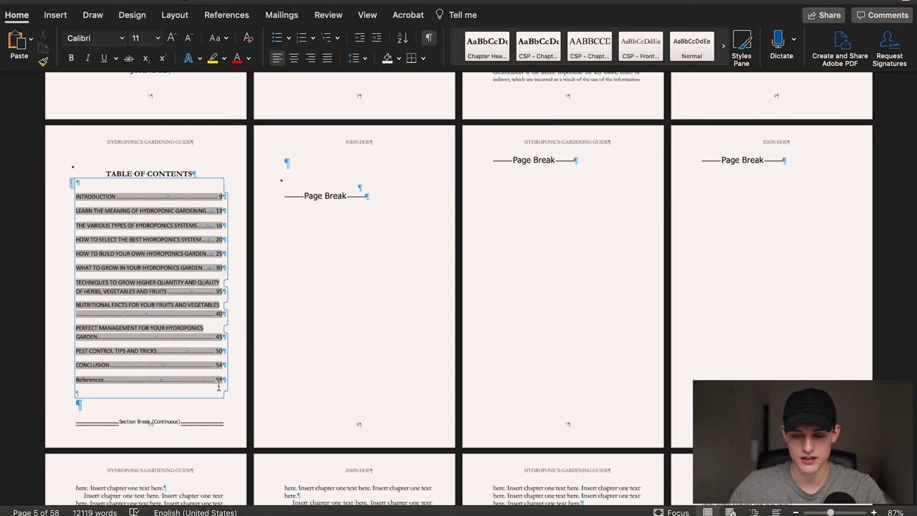
pyautogui.moveTo(220, 393); pyautogui.dragTo(69, 195)
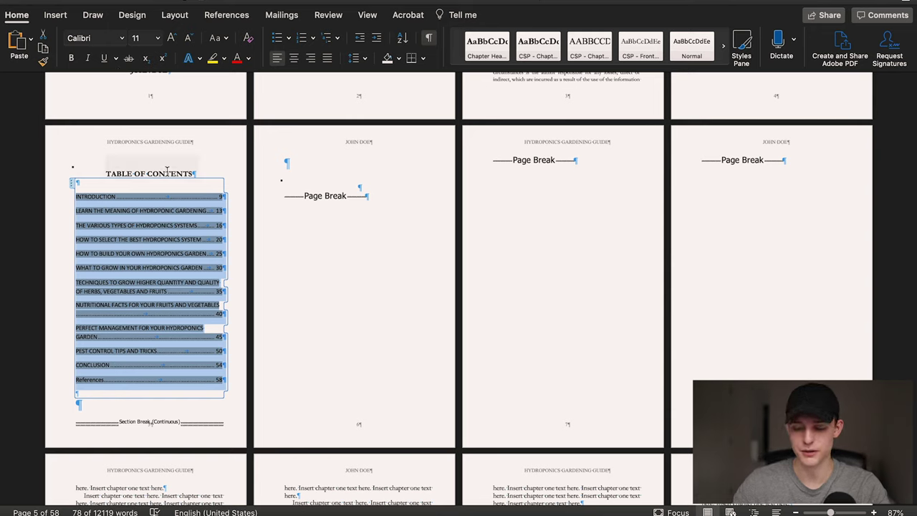
pyautogui.press('super+b')
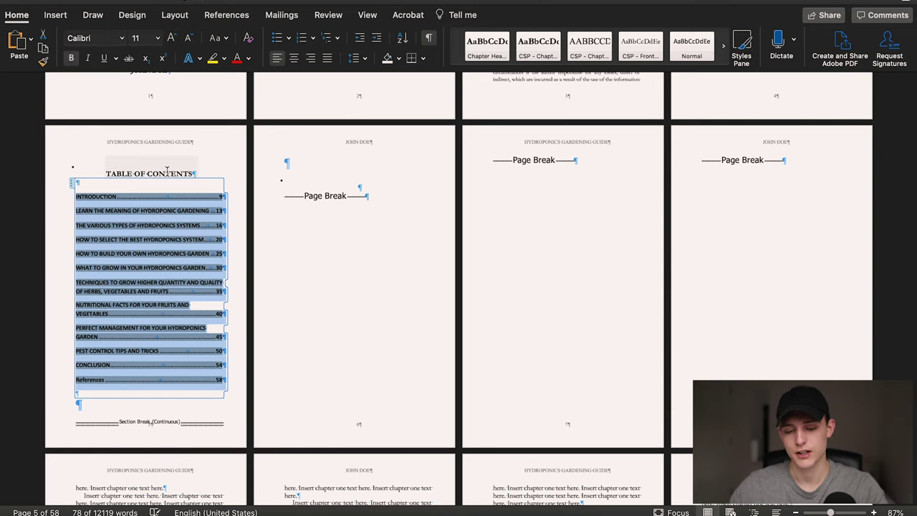
pyautogui.click(121, 38)
pyautogui.click(115, 142)
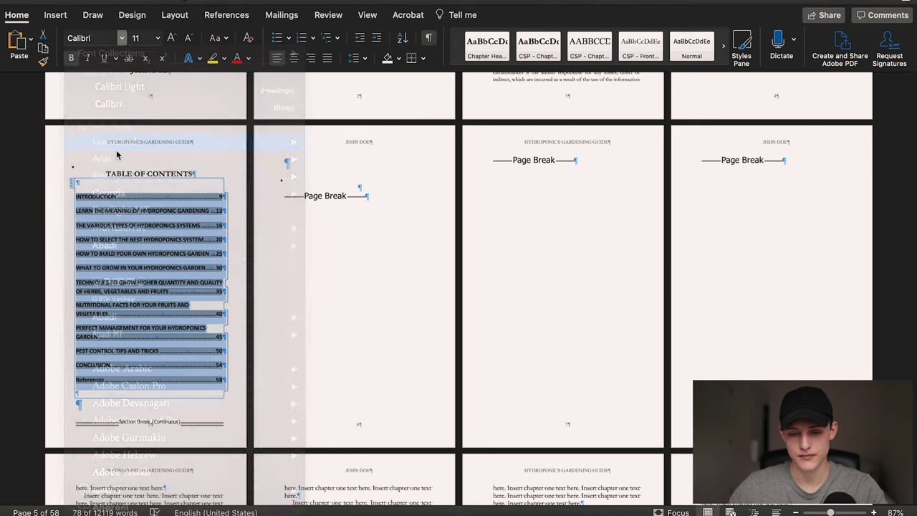
pyautogui.click(78, 187)
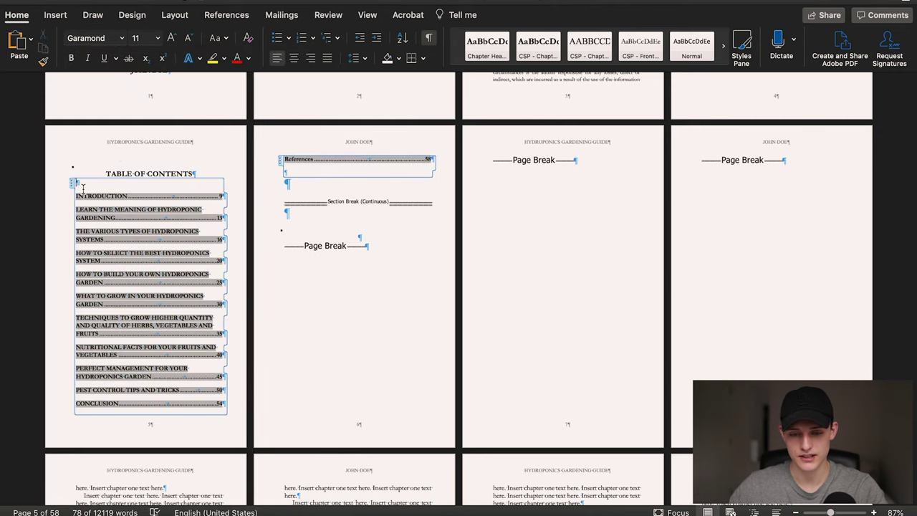
pyautogui.press('Delete')
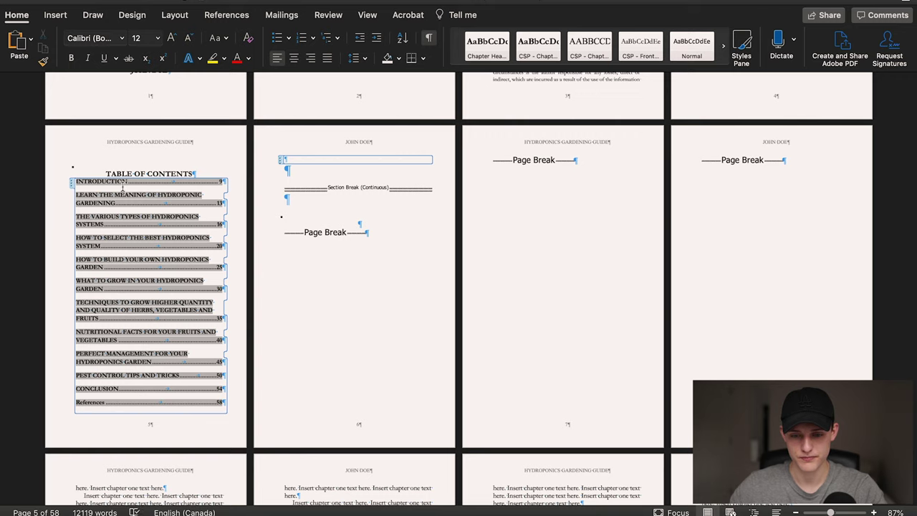
# Add a blank line between the TABLE OF CONTENTS heading and the INTRODUCTION entry.
pyautogui.click(73, 184)
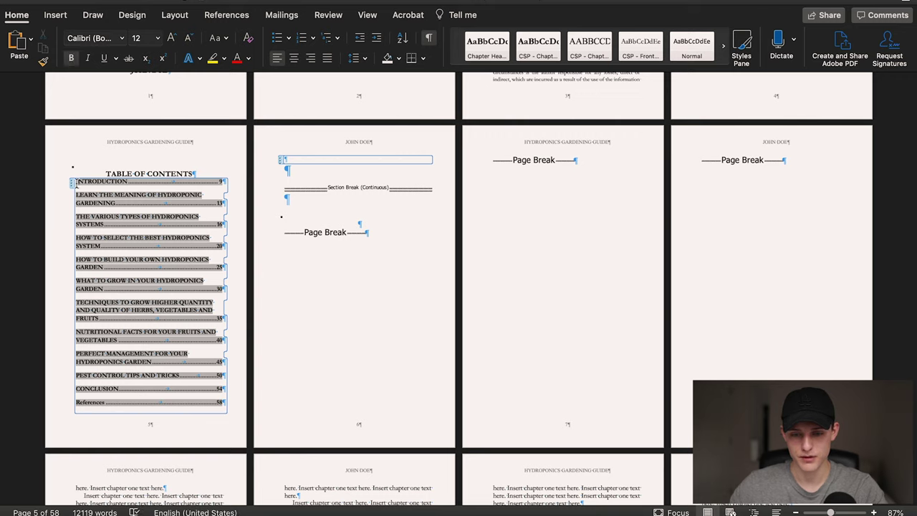
pyautogui.click(73, 183)
pyautogui.press('Return')
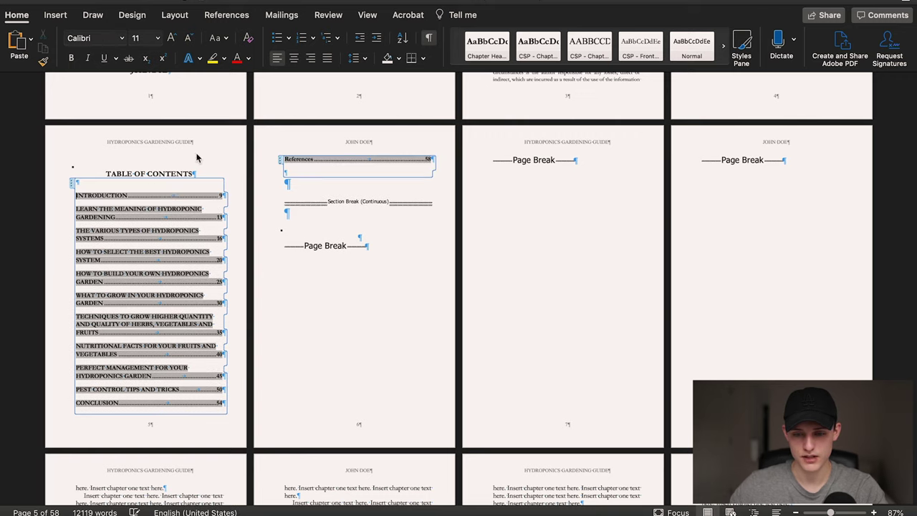
pyautogui.click(359, 237)
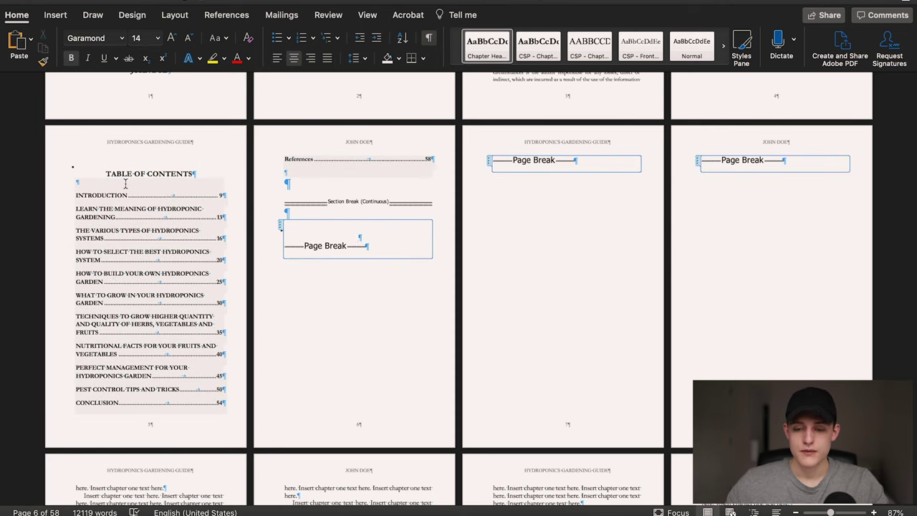
# Check the update option for the table of contents and compare its entries with the chapter pages in the manuscript.
pyautogui.rightClick(162, 263)
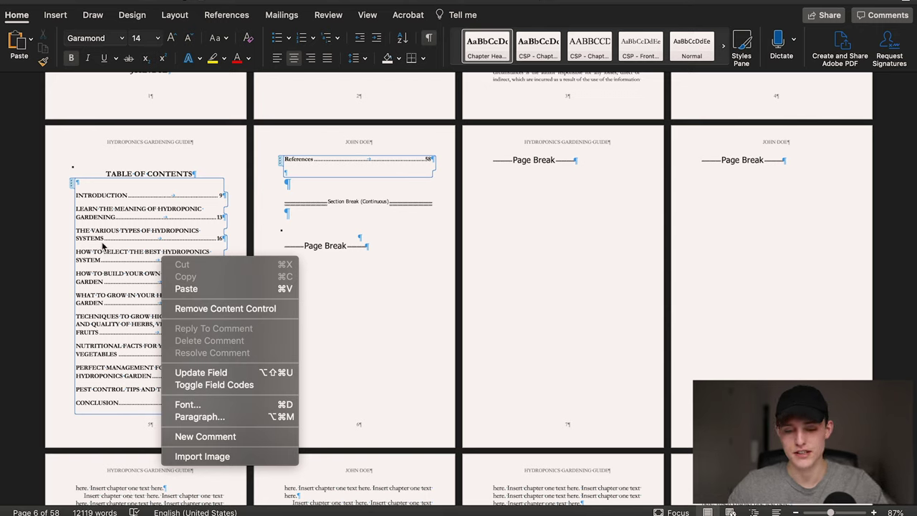
pyautogui.click(353, 329)
pyautogui.scroll(-1, 348, 316)
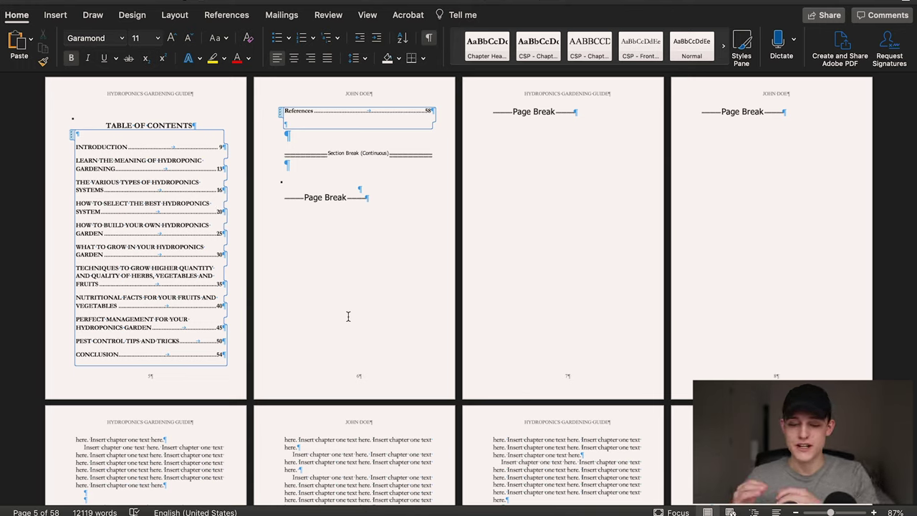
pyautogui.scroll(-4, 348, 316)
pyautogui.scroll(-6, 348, 316)
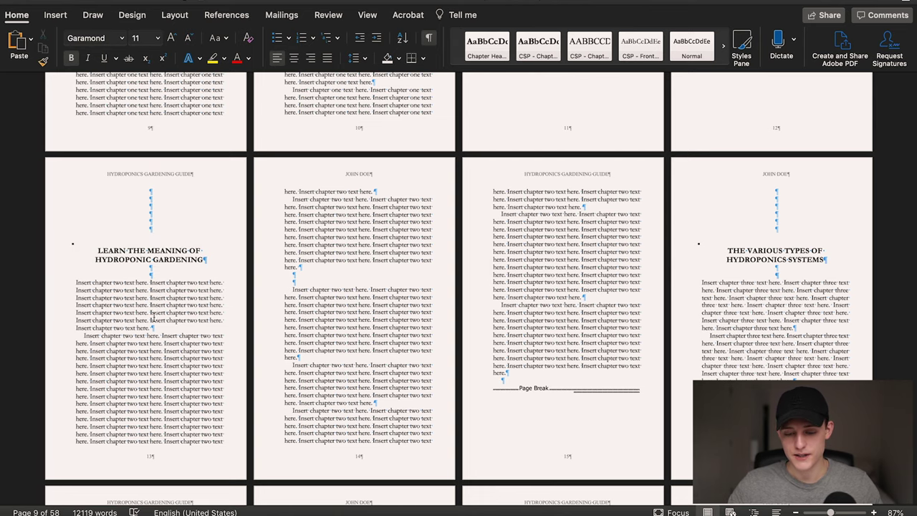
pyautogui.scroll(10, 186, 164)
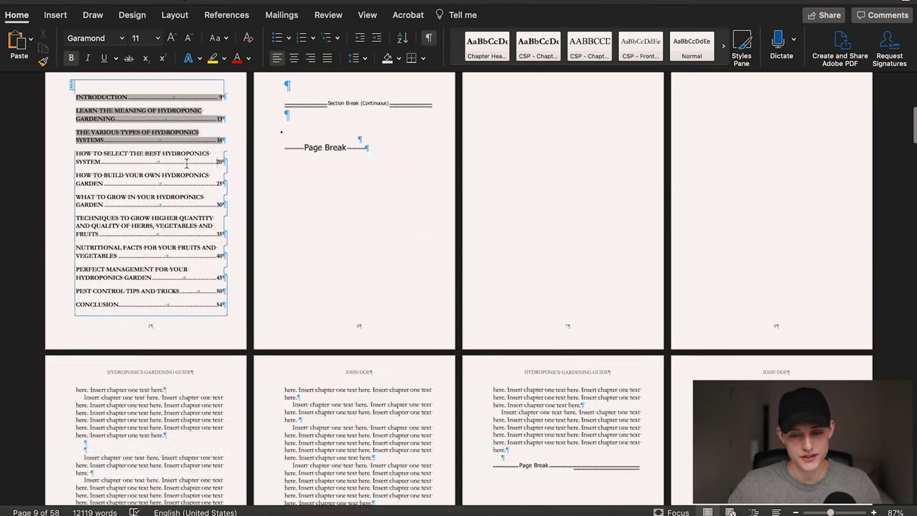
pyautogui.scroll(5, 186, 165)
pyautogui.scroll(-2, 188, 389)
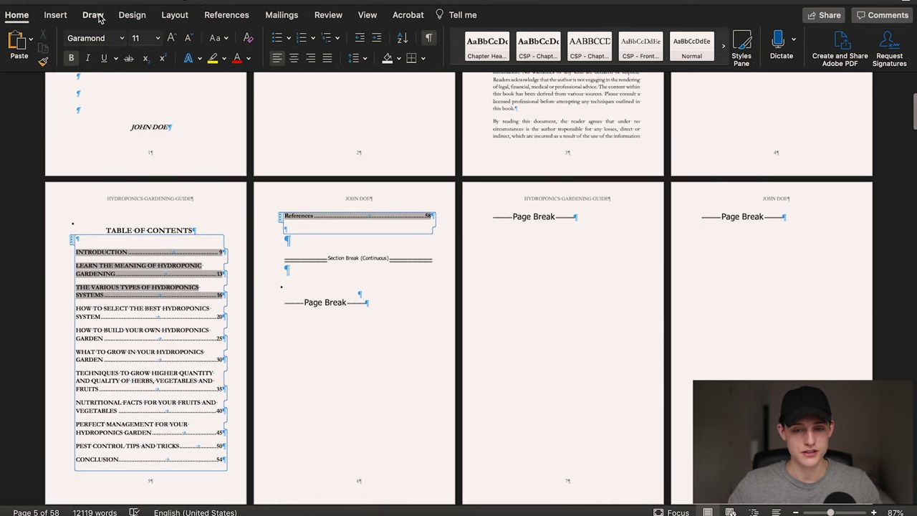
# Review the format, level, page number and tab leader settings of the table of contents.
pyautogui.click(172, 1)
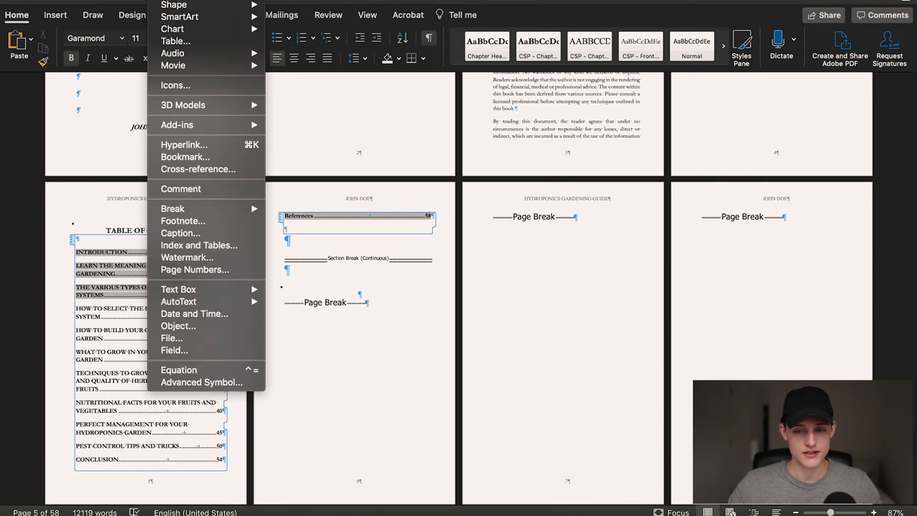
pyautogui.click(223, 245)
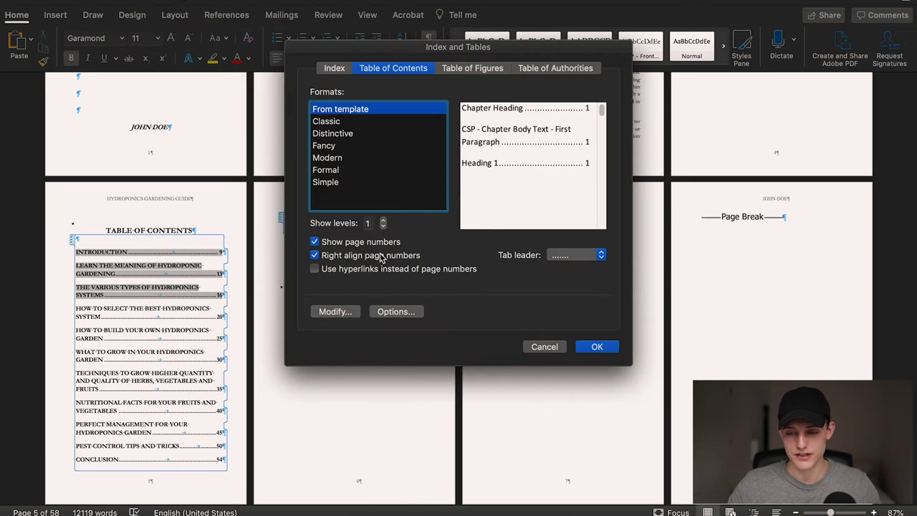
pyautogui.click(596, 345)
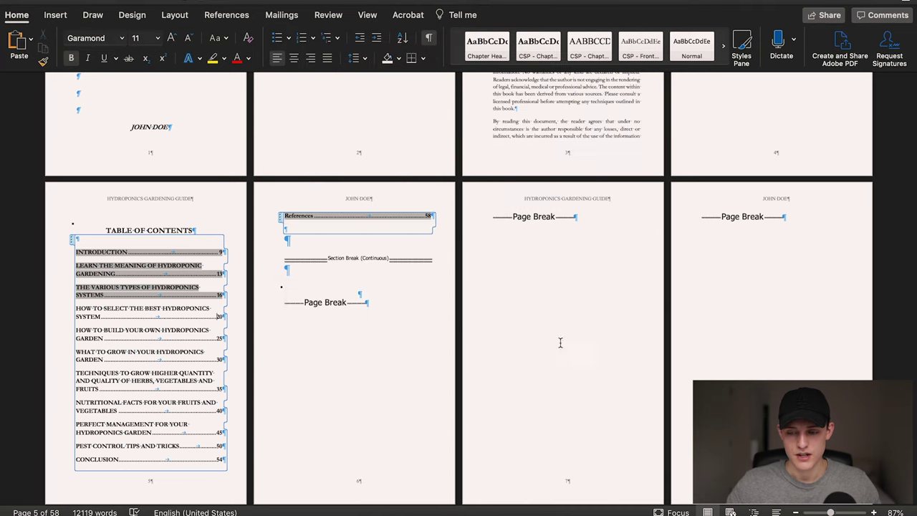
pyautogui.scroll(5, 268, 257)
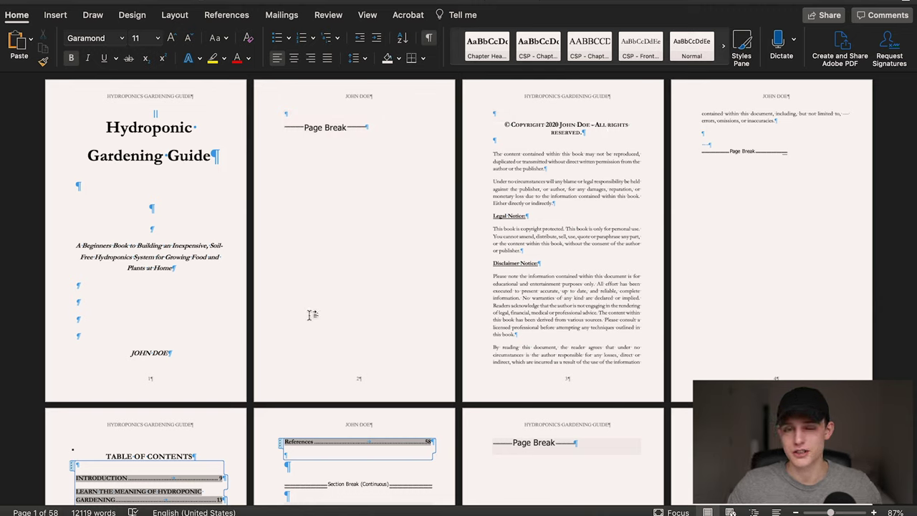
# Switch to the 3.2 Formatted Ebook Example document and inspect its header and footer areas and its page layout.
pyautogui.click(29, 16)
pyautogui.click(520, 509)
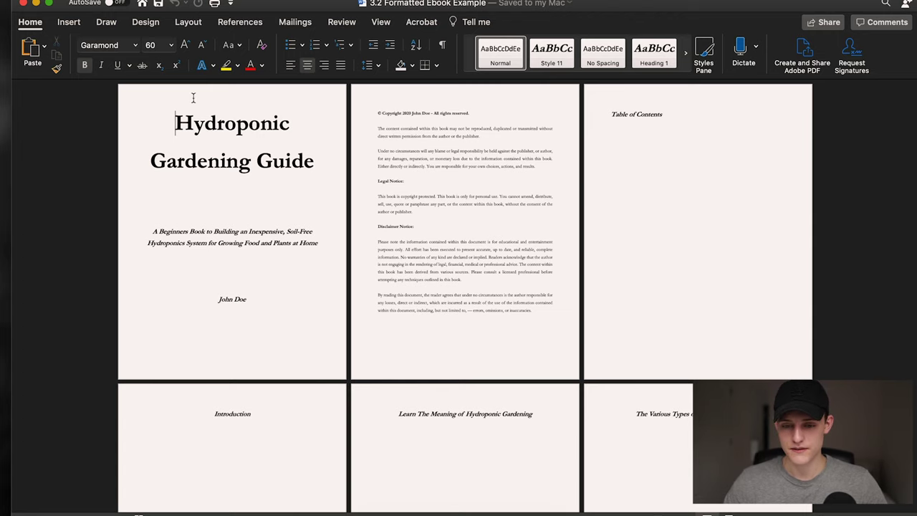
pyautogui.doubleClick(218, 91)
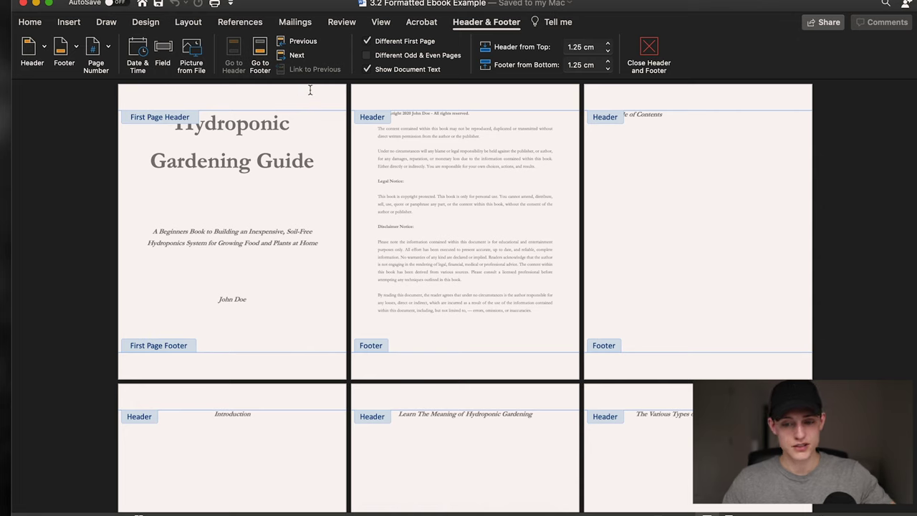
pyautogui.click(649, 56)
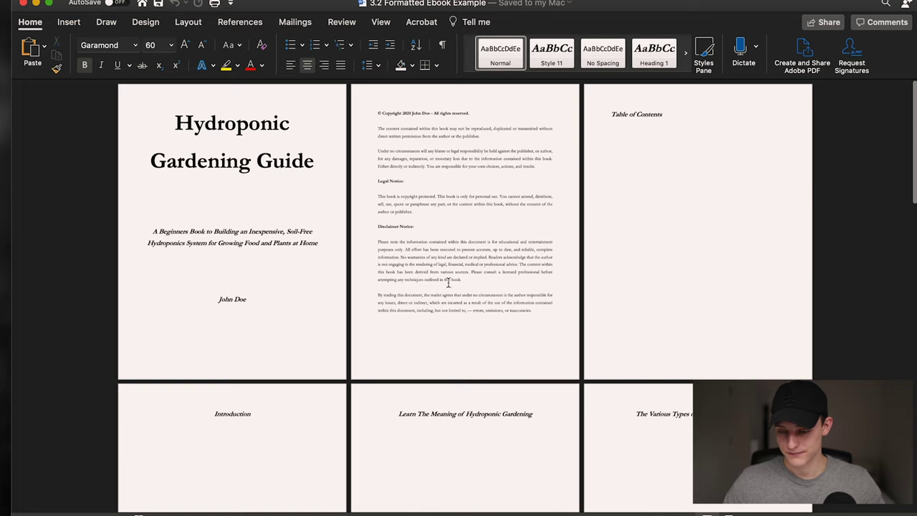
pyautogui.scroll(-8, 440, 305)
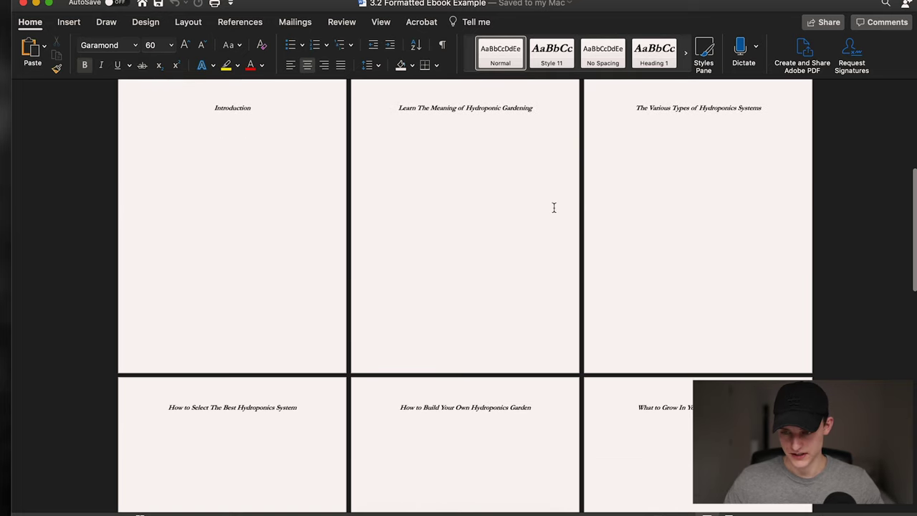
pyautogui.scroll(8, 695, 332)
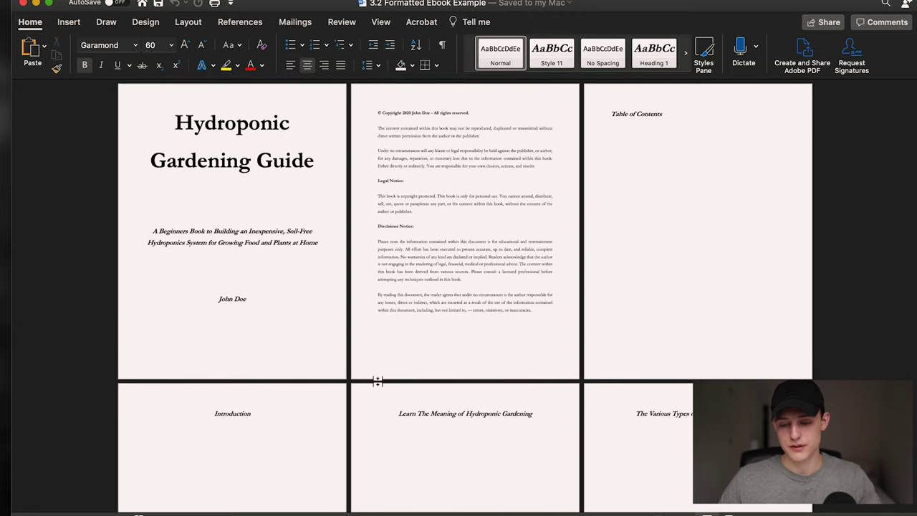
# Try deleting and reinserting the page break before the Introduction heading, and undo these edits.
pyautogui.click(207, 413)
pyautogui.press('super+l')
pyautogui.press('BackSpace')
pyautogui.press('BackSpace')
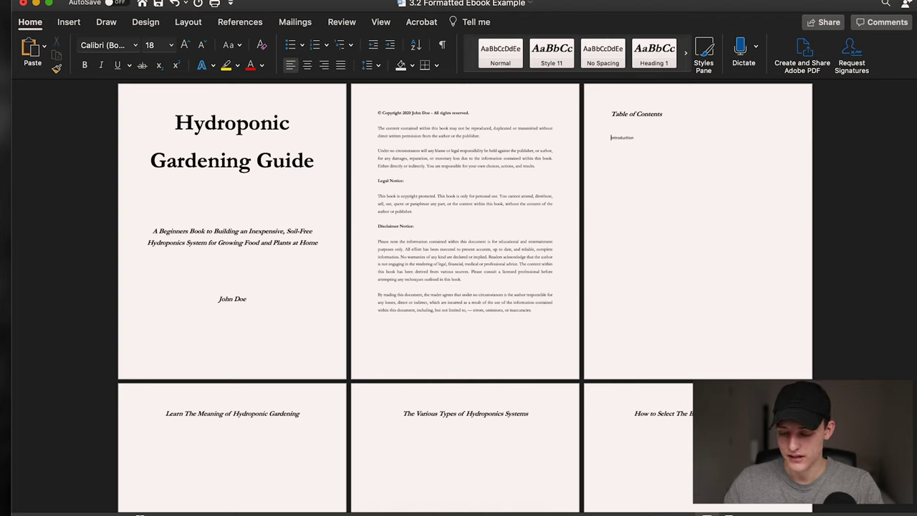
pyautogui.press('super+Return')
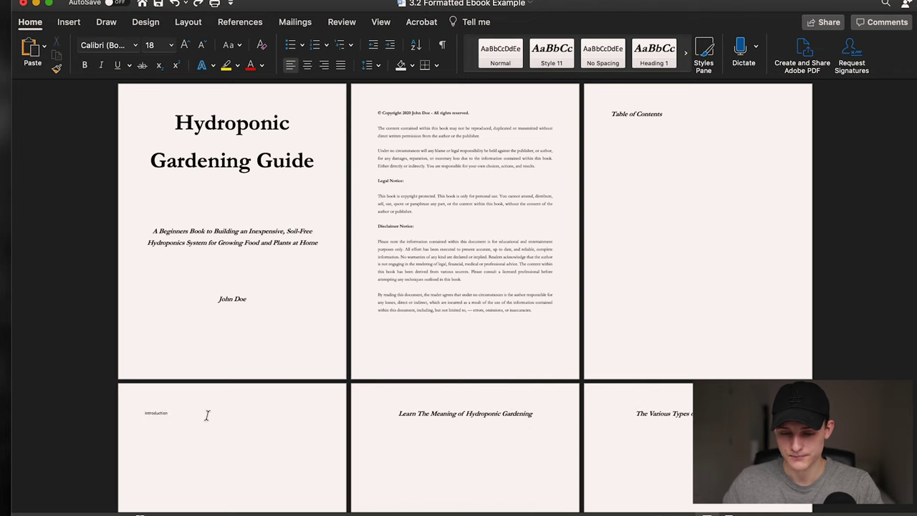
pyautogui.press('super+z')
pyautogui.press('super+z')
pyautogui.press('super+z')
pyautogui.press('super+z')
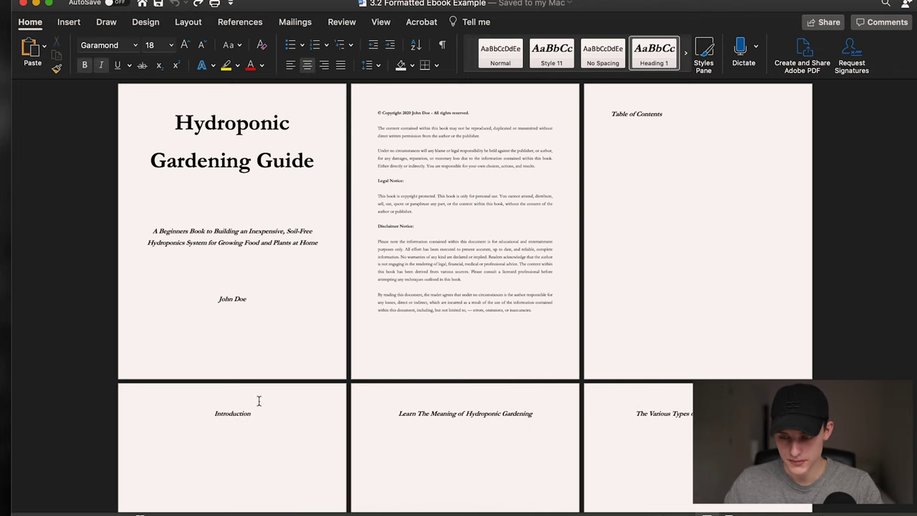
# Show the formatting marks to examine the page breaks in the ebook, and hide the marks again.
pyautogui.scroll(-3, 283, 423)
pyautogui.scroll(3, 292, 358)
pyautogui.press('super+8')
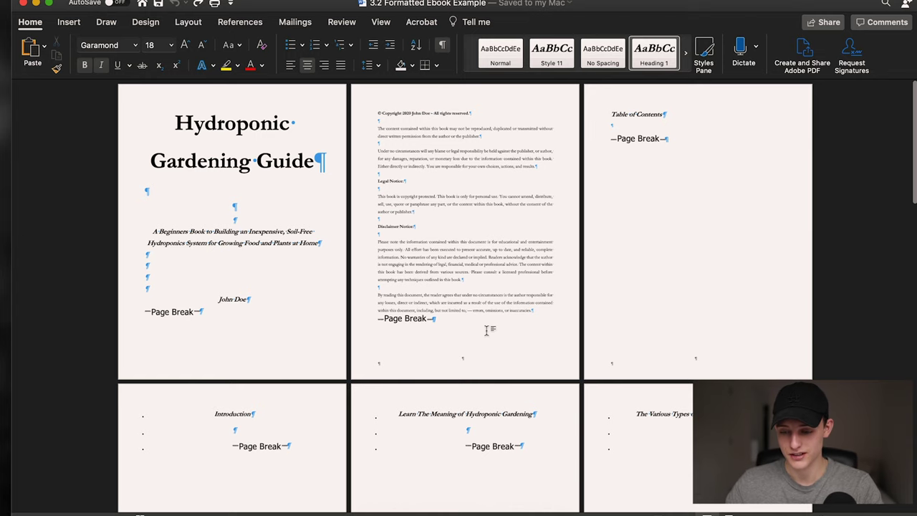
pyautogui.scroll(-2, 494, 365)
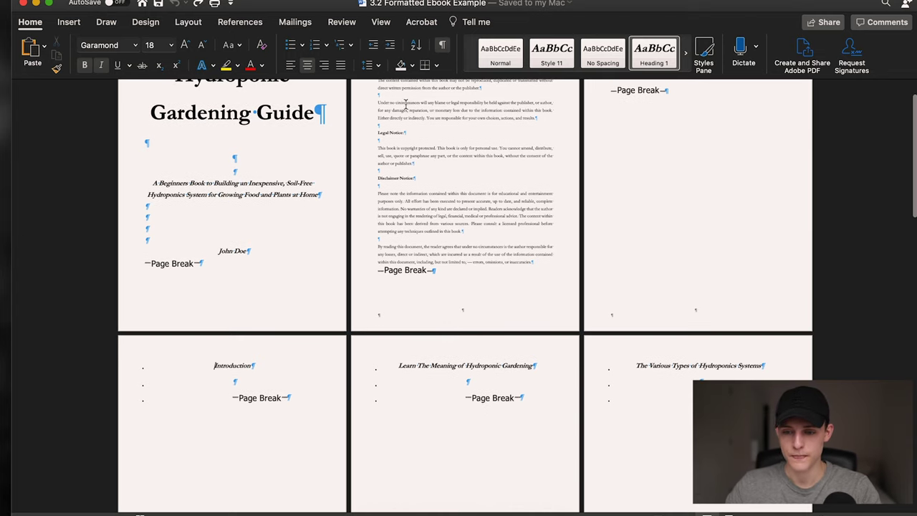
pyautogui.click(442, 46)
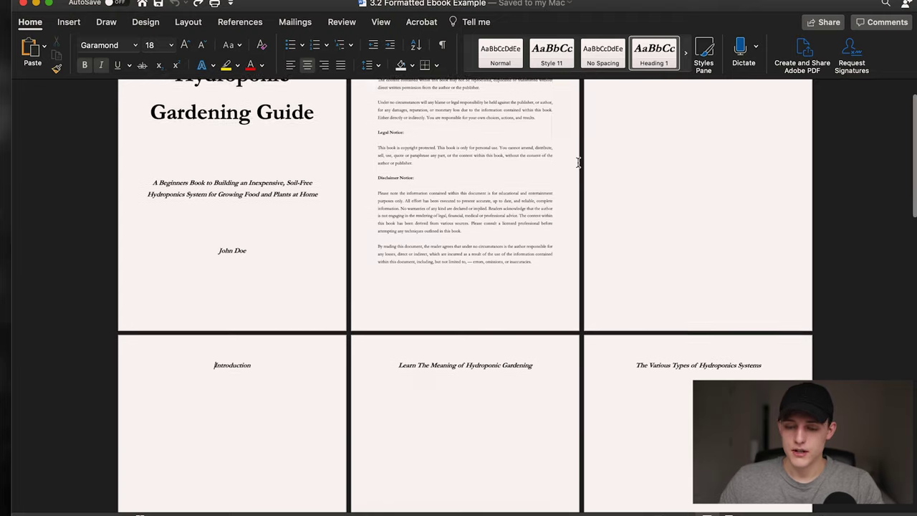
# Check the style of the ebook's chapter headings, from Introduction to References, against Heading 1.
pyautogui.scroll(-5, 321, 263)
pyautogui.doubleClick(238, 255)
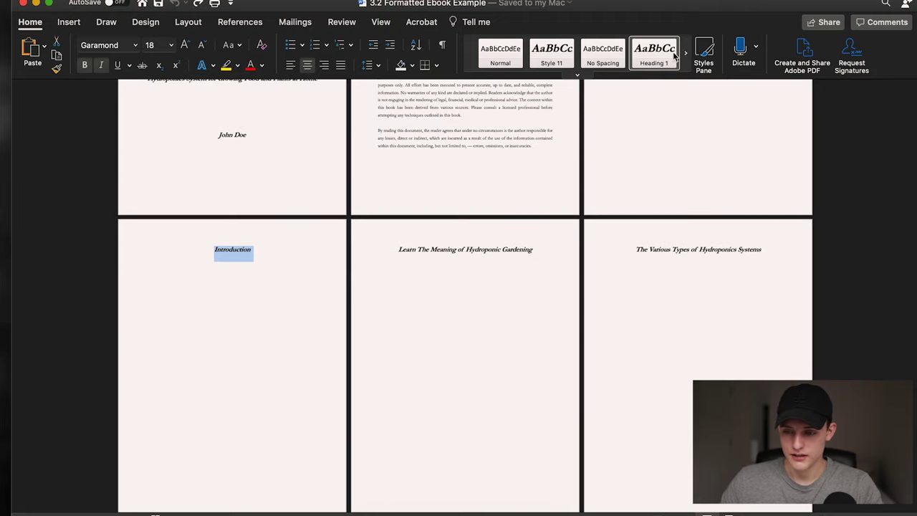
pyautogui.tripleClick(446, 253)
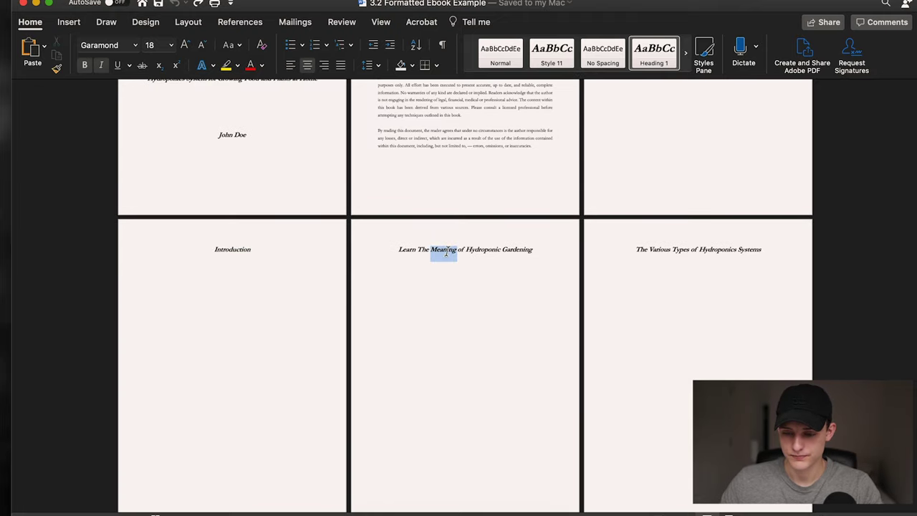
pyautogui.click(665, 59)
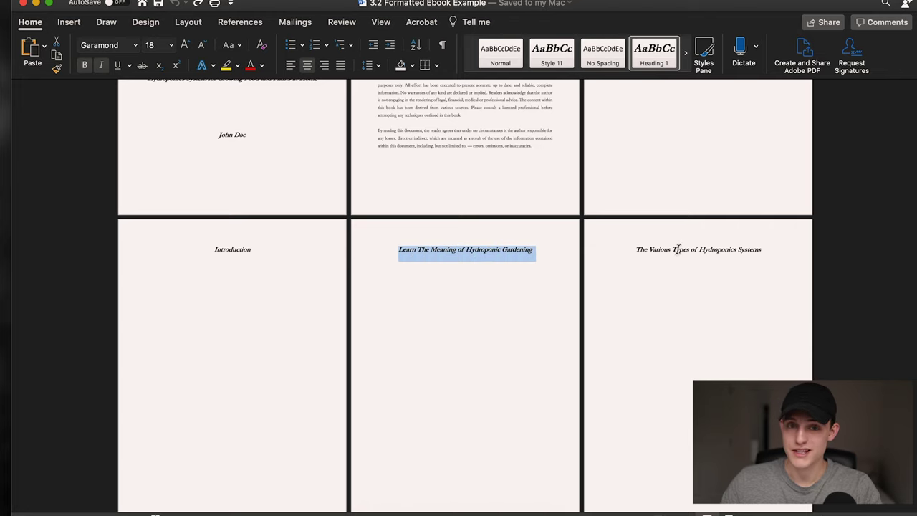
pyautogui.tripleClick(677, 248)
pyautogui.click(664, 65)
pyautogui.scroll(-5, 613, 265)
pyautogui.scroll(-10, 613, 265)
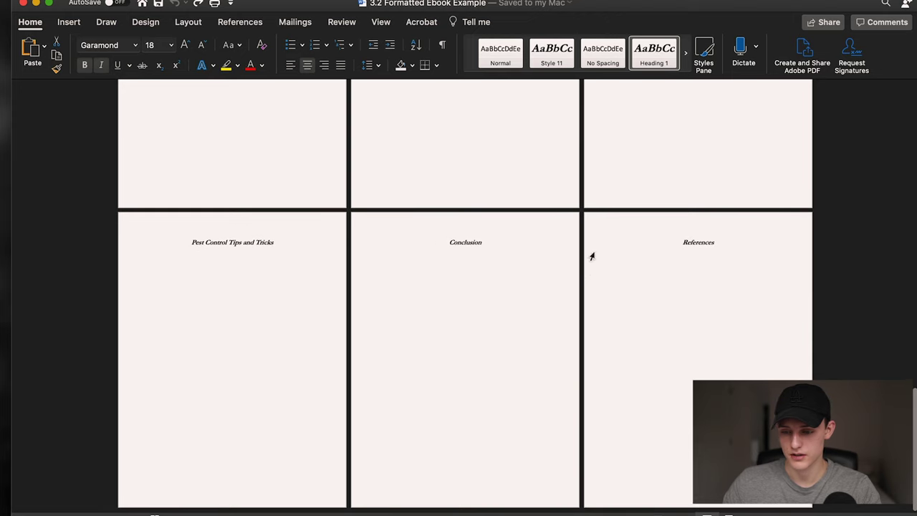
pyautogui.tripleClick(700, 244)
# Insert a one-level From template table of contents below the Table of Contents heading, using hyperlinks without page numbers and replacing the existing one.
pyautogui.scroll(15, 608, 280)
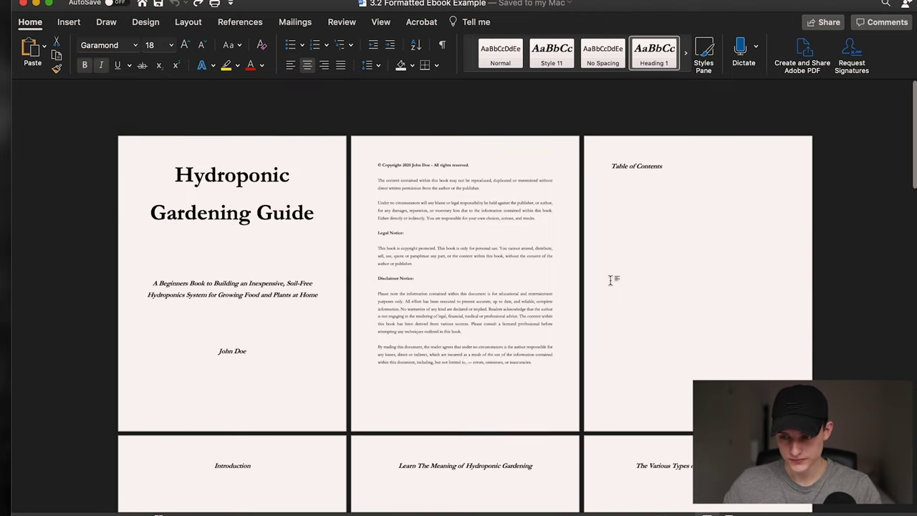
pyautogui.click(654, 152)
pyautogui.click(618, 127)
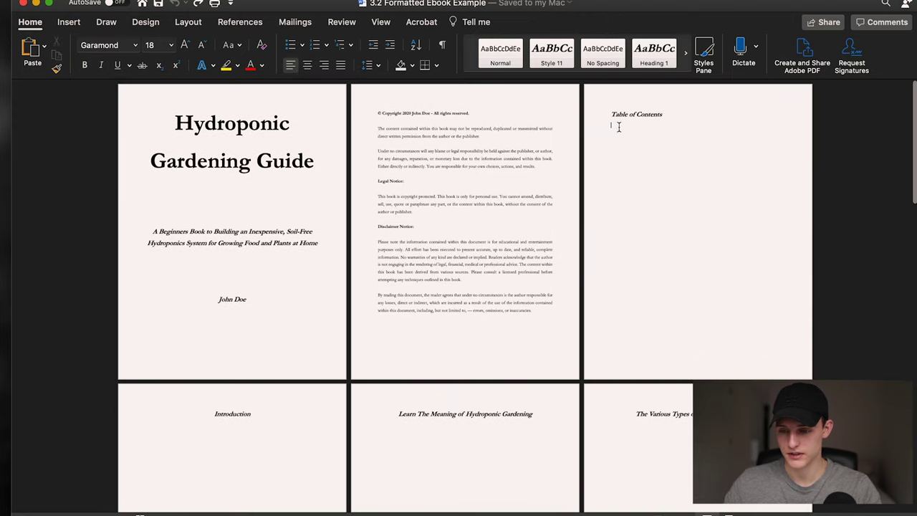
pyautogui.click(161, 1)
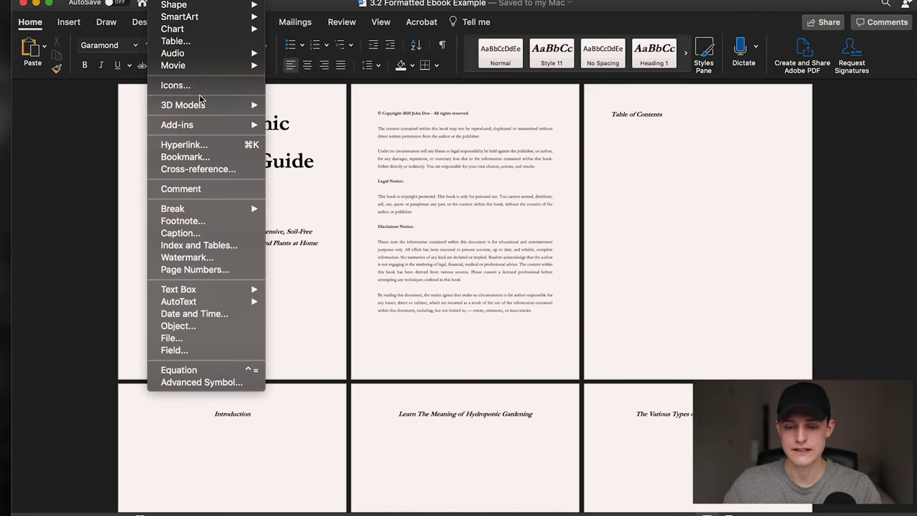
pyautogui.click(199, 245)
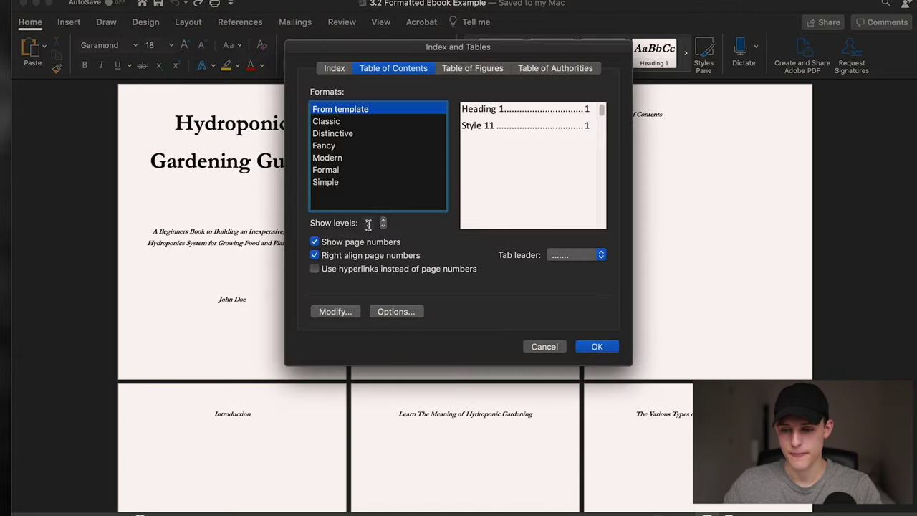
pyautogui.click(316, 269)
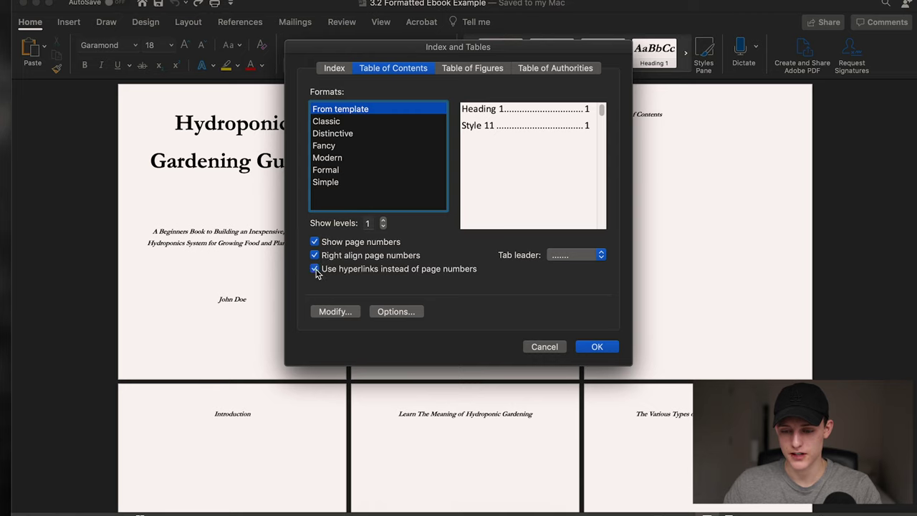
pyautogui.click(315, 243)
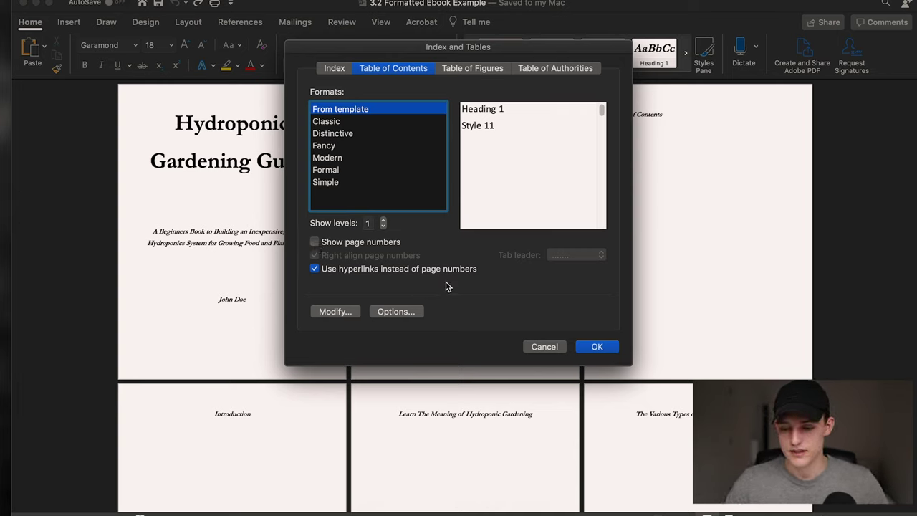
pyautogui.click(597, 347)
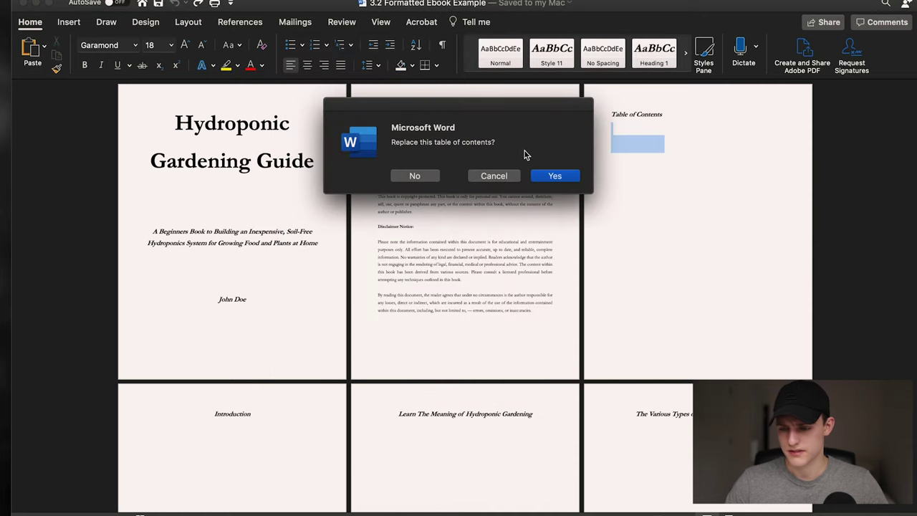
pyautogui.click(533, 175)
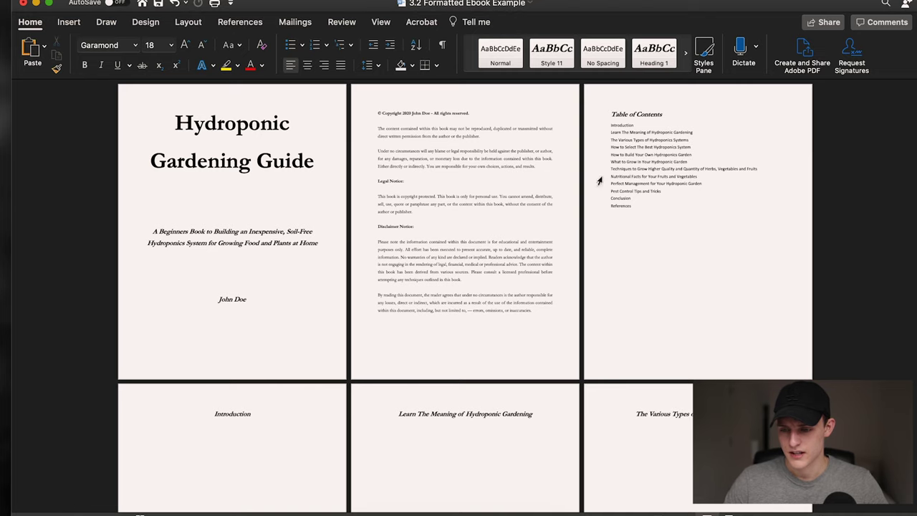
# Test the Introduction and What to Grow In Your Hydroponic Garden links in the table of contents.
pyautogui.click(621, 126)
pyautogui.scroll(5, 620, 144)
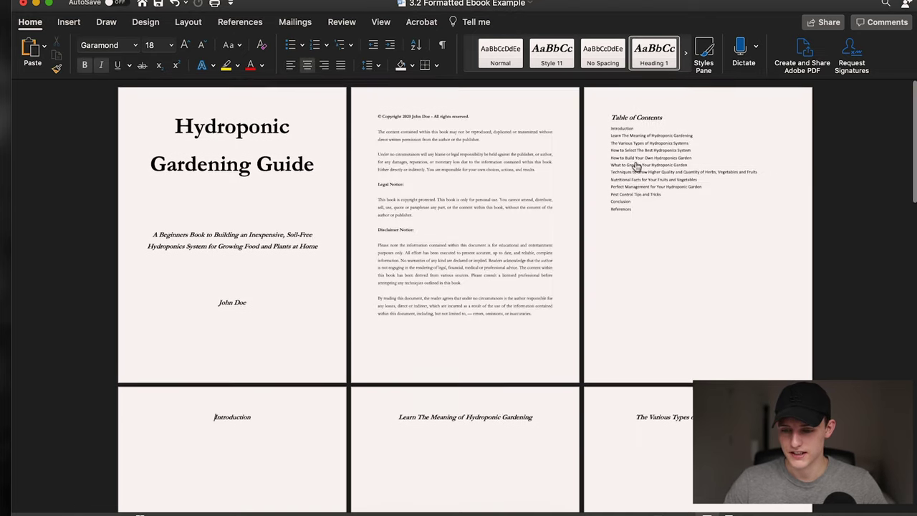
pyautogui.click(636, 162)
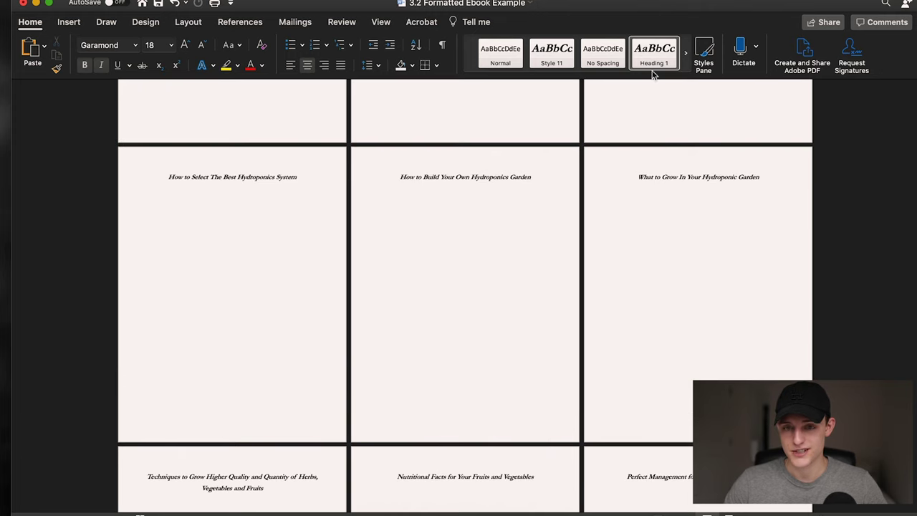
pyautogui.scroll(8, 522, 237)
# Enlarge the text of all table of contents entries and set their font to Garamond.
pyautogui.moveTo(636, 206); pyautogui.dragTo(605, 130)
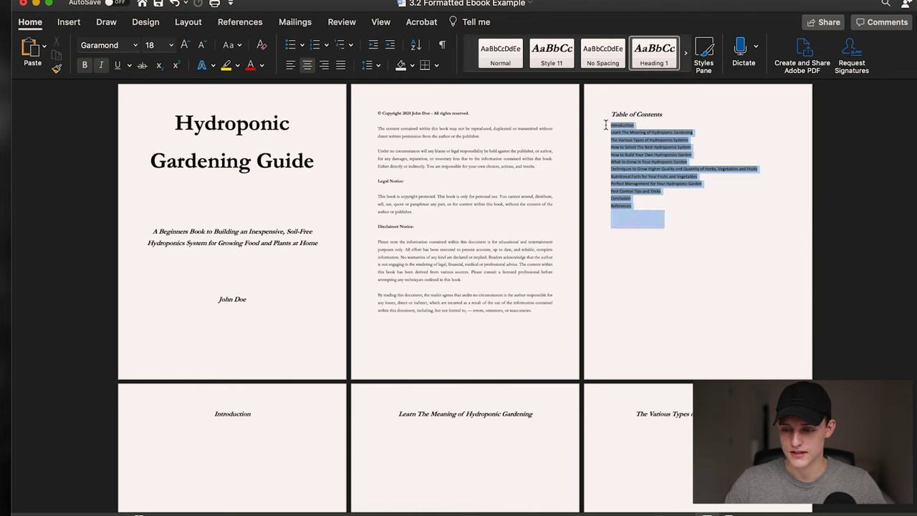
pyautogui.click(185, 44)
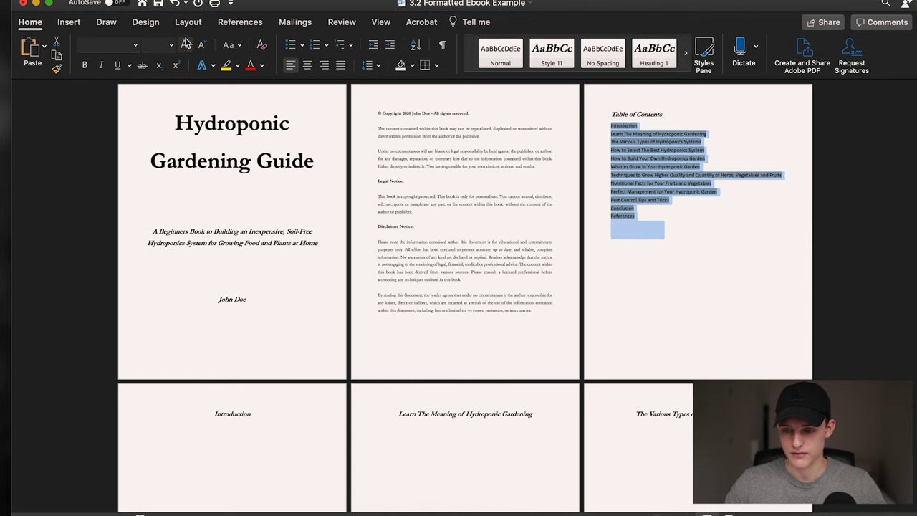
pyautogui.click(185, 44)
pyautogui.click(185, 44)
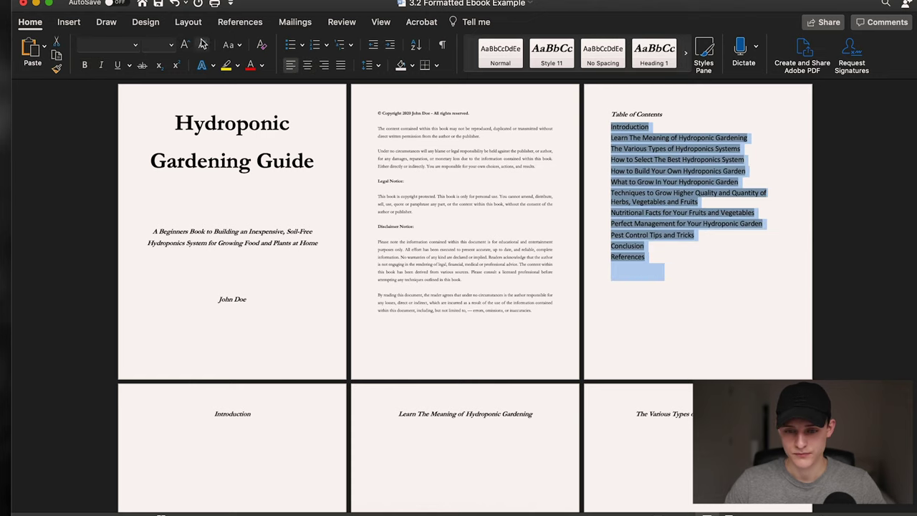
pyautogui.click(201, 44)
pyautogui.click(135, 47)
pyautogui.click(127, 149)
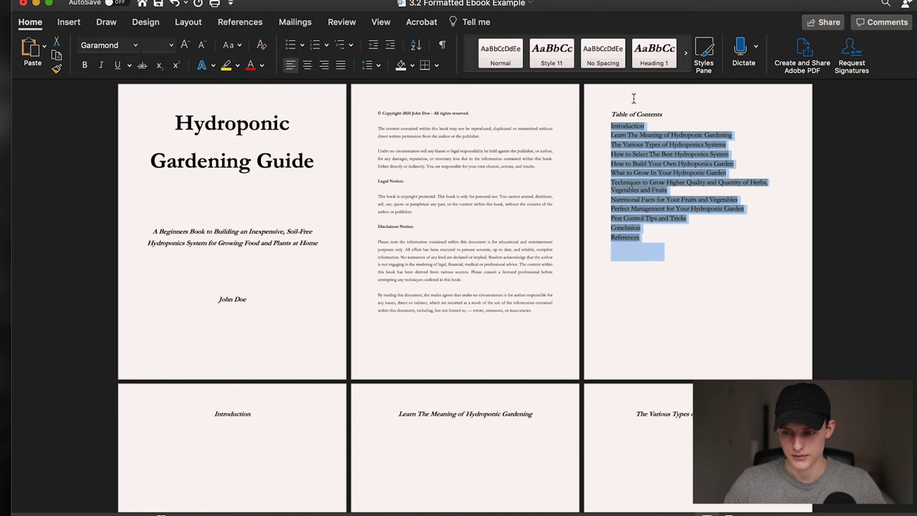
pyautogui.click(633, 98)
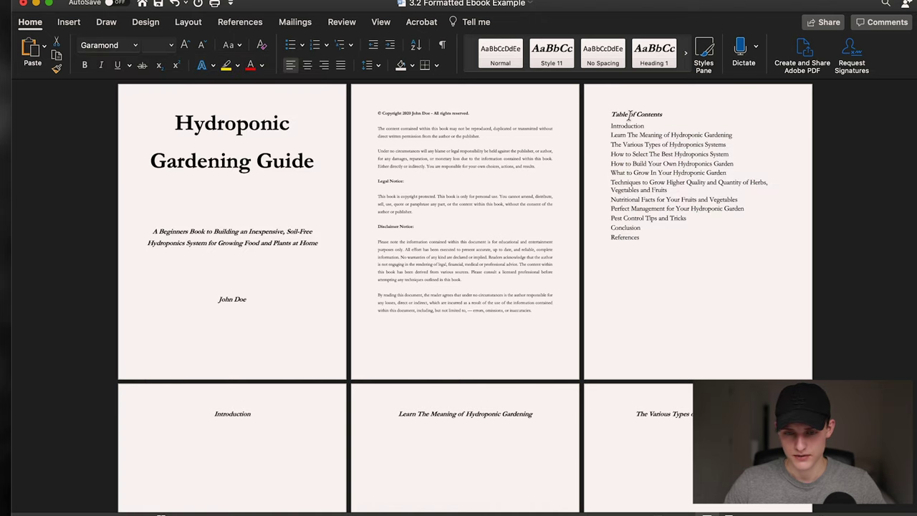
# Make all table of contents entries bold, from Introduction to References.
pyautogui.tripleClick(678, 236)
pyautogui.moveTo(673, 243); pyautogui.dragTo(610, 126)
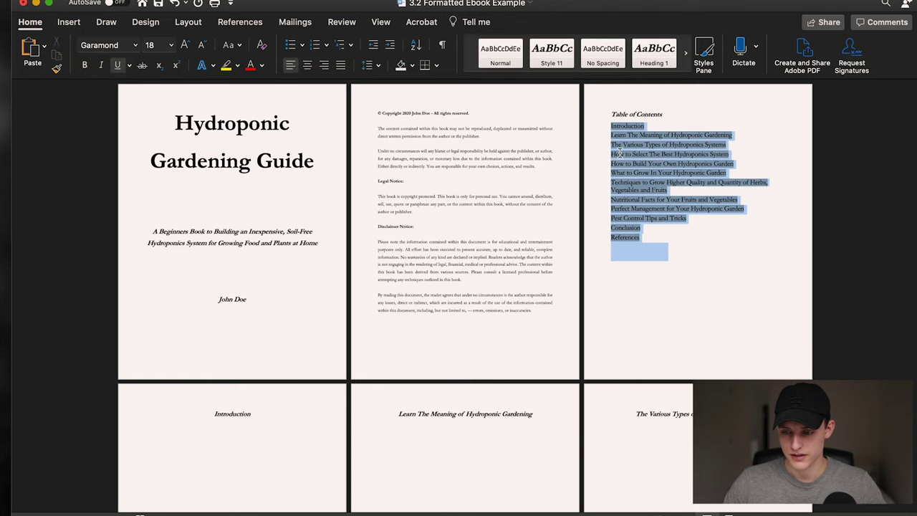
pyautogui.press('super+b')
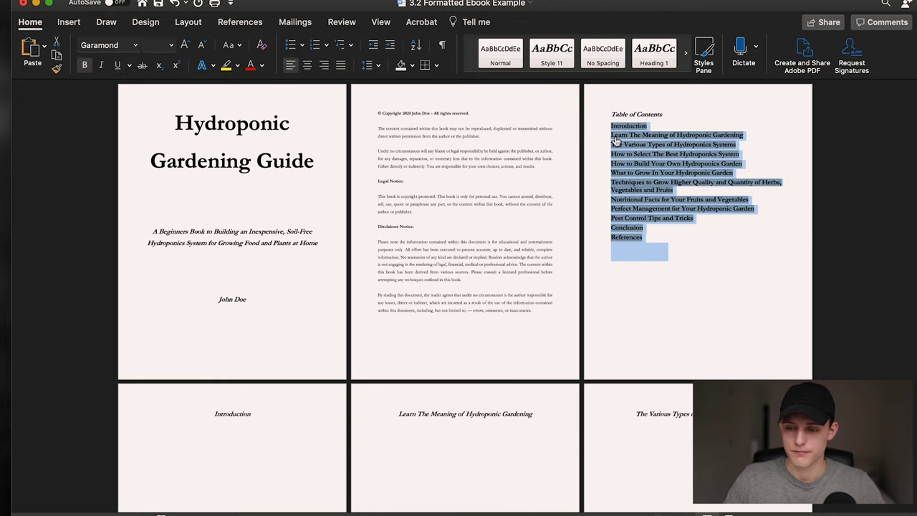
pyautogui.click(692, 297)
# Insert a blank line after each table of contents entry from Introduction to What to Grow In Your Hydroponic Garden.
pyautogui.moveTo(650, 123); pyautogui.dragTo(762, 145)
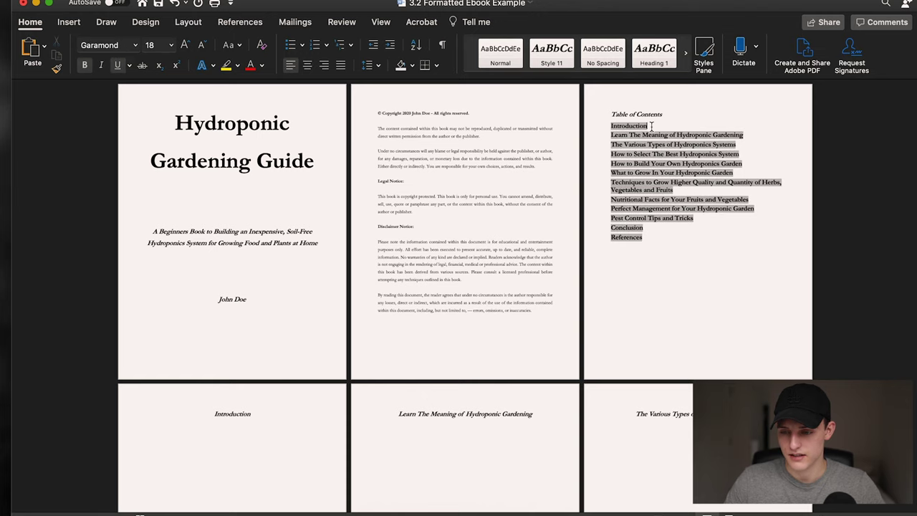
pyautogui.click(750, 142)
pyautogui.press('Return')
pyautogui.click(751, 155)
pyautogui.press('Return')
pyautogui.click(739, 170)
pyautogui.press('Return')
pyautogui.click(748, 185)
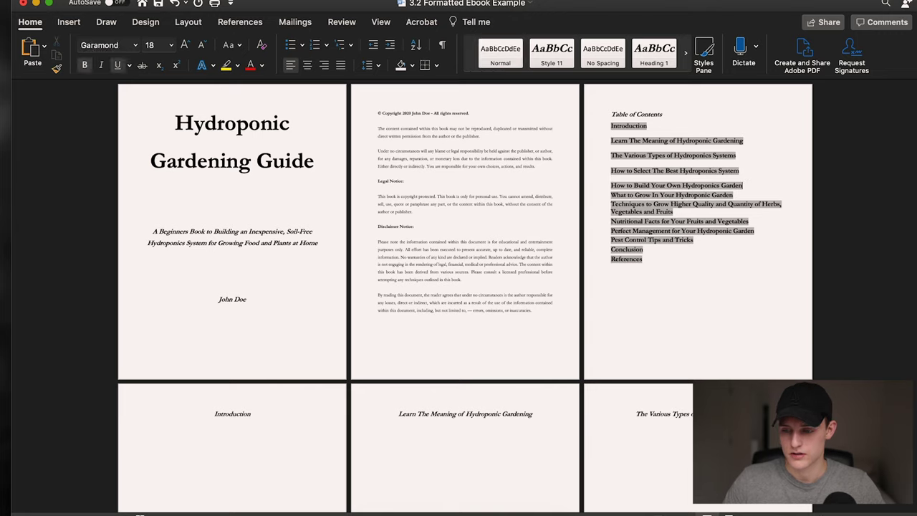
pyautogui.press('Return')
pyautogui.click(748, 200)
pyautogui.press('Return')
# Insert a blank line after each table of contents entry from Techniques to Grow Higher Quality to Conclusion.
pyautogui.click(784, 213)
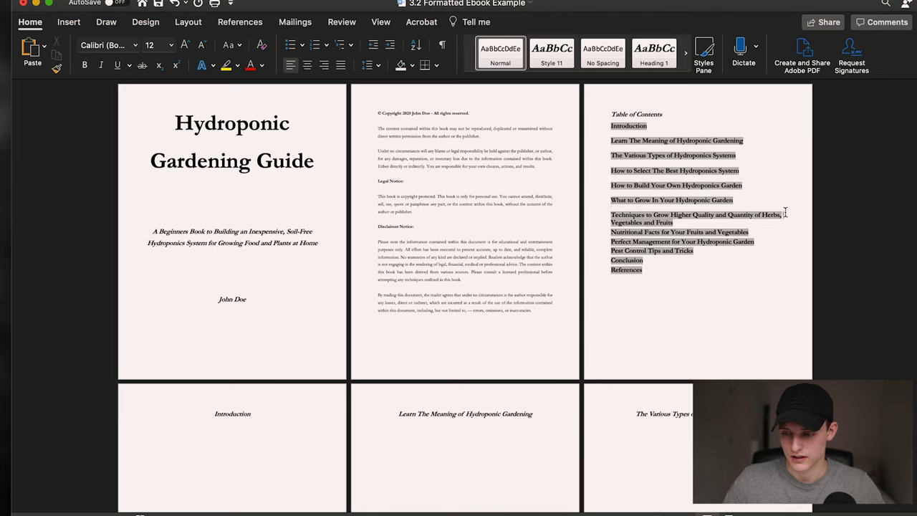
pyautogui.keyDown('super'); pyautogui.click(784, 213); pyautogui.keyUp('super')
pyautogui.scroll(15, 736, 258)
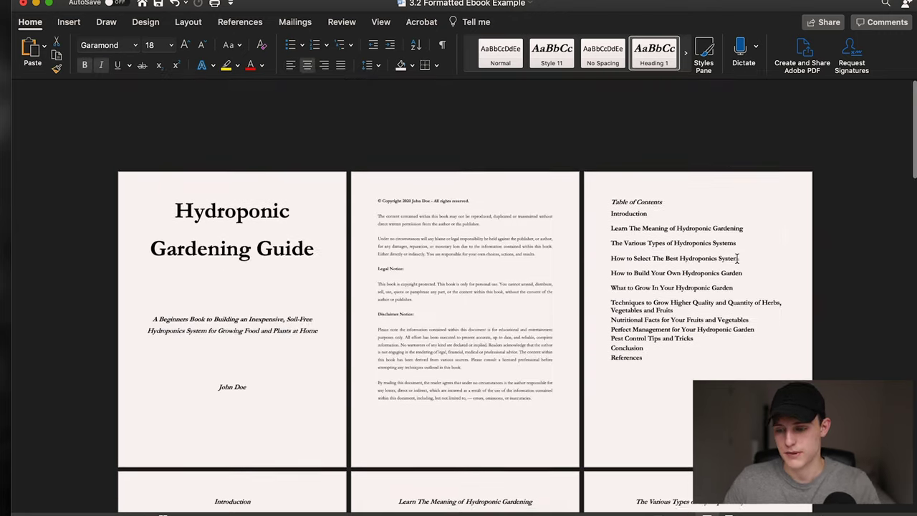
pyautogui.click(702, 224)
pyautogui.press('Return')
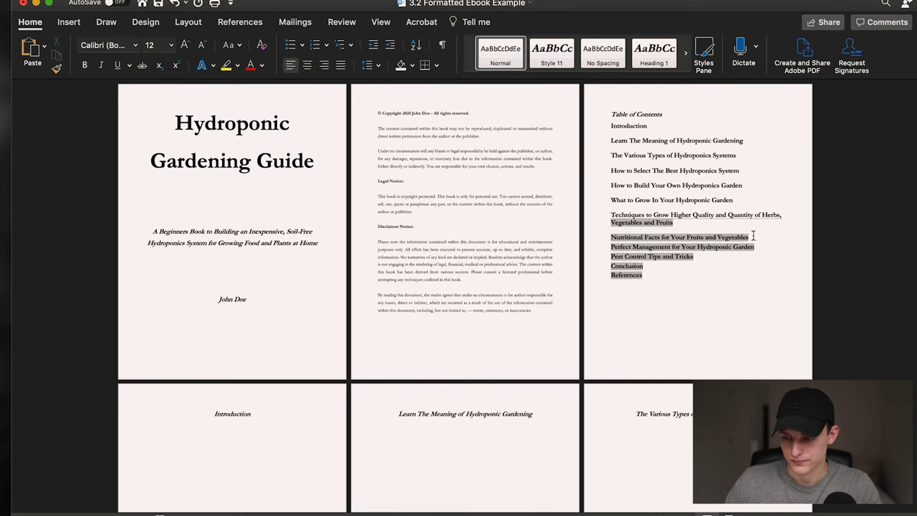
pyautogui.click(751, 236)
pyautogui.press('Return')
pyautogui.click(769, 255)
pyautogui.press('Return')
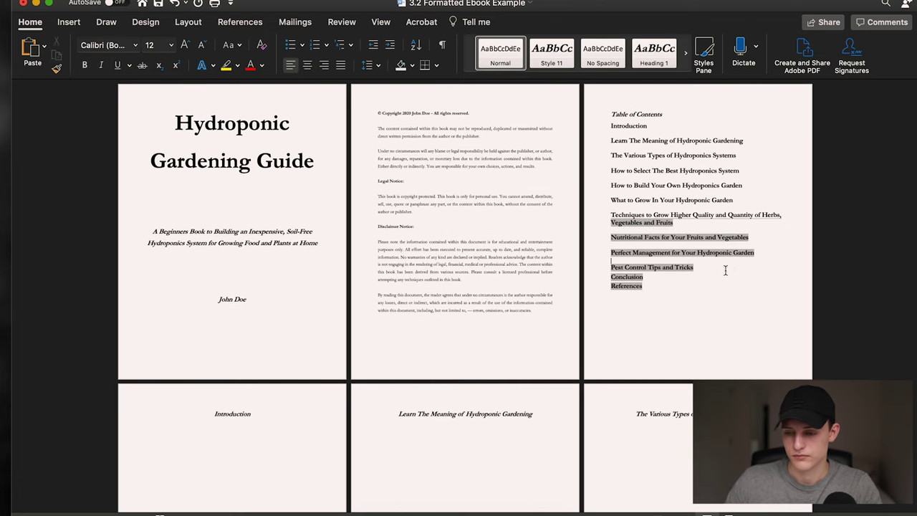
pyautogui.click(727, 268)
pyautogui.press('Return')
pyautogui.click(670, 283)
pyautogui.press('Return')
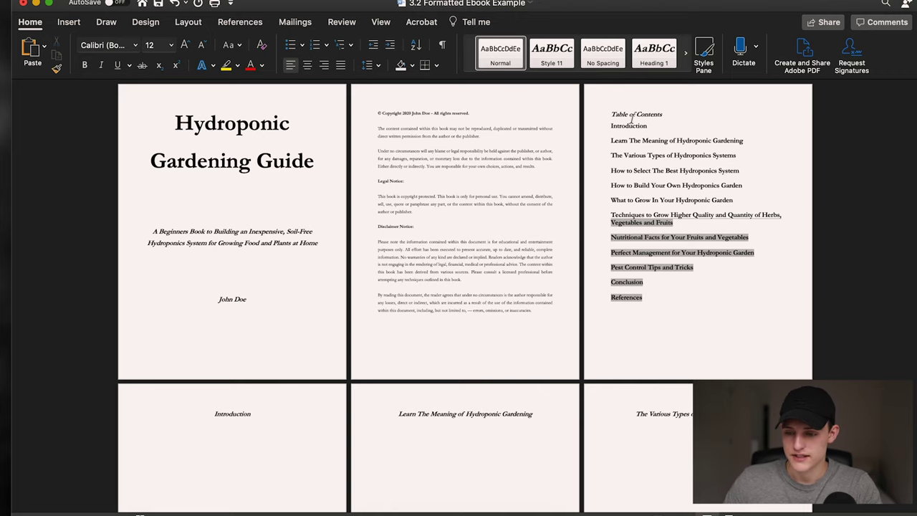
# Test the table of contents link to The Various Types of Hydroponics Systems and return to the table.
pyautogui.click(633, 159)
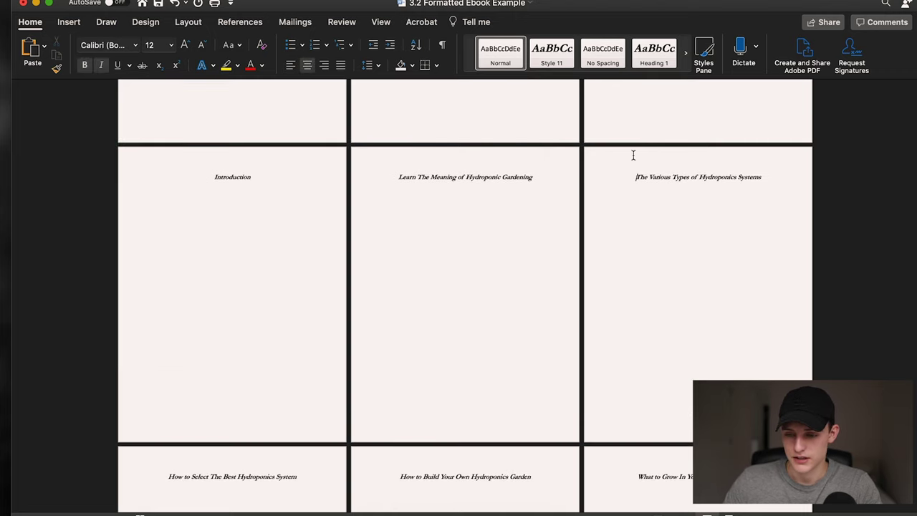
pyautogui.scroll(5, 358, 248)
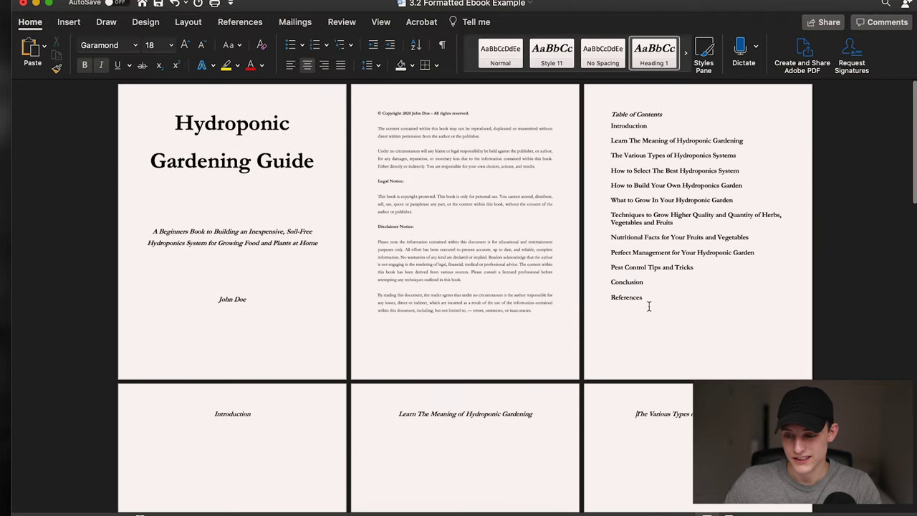
# Select all the spaced table of contents entries, from Introduction to References.
pyautogui.moveTo(649, 309); pyautogui.dragTo(610, 127)
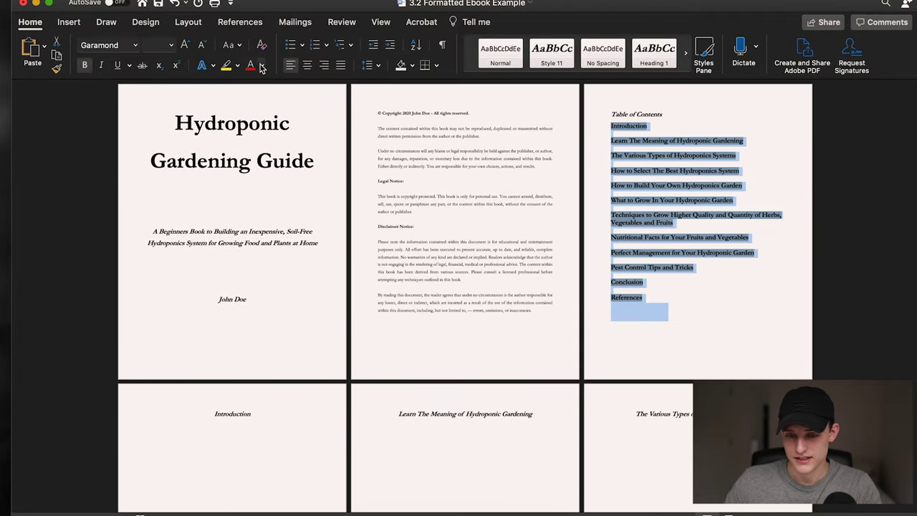